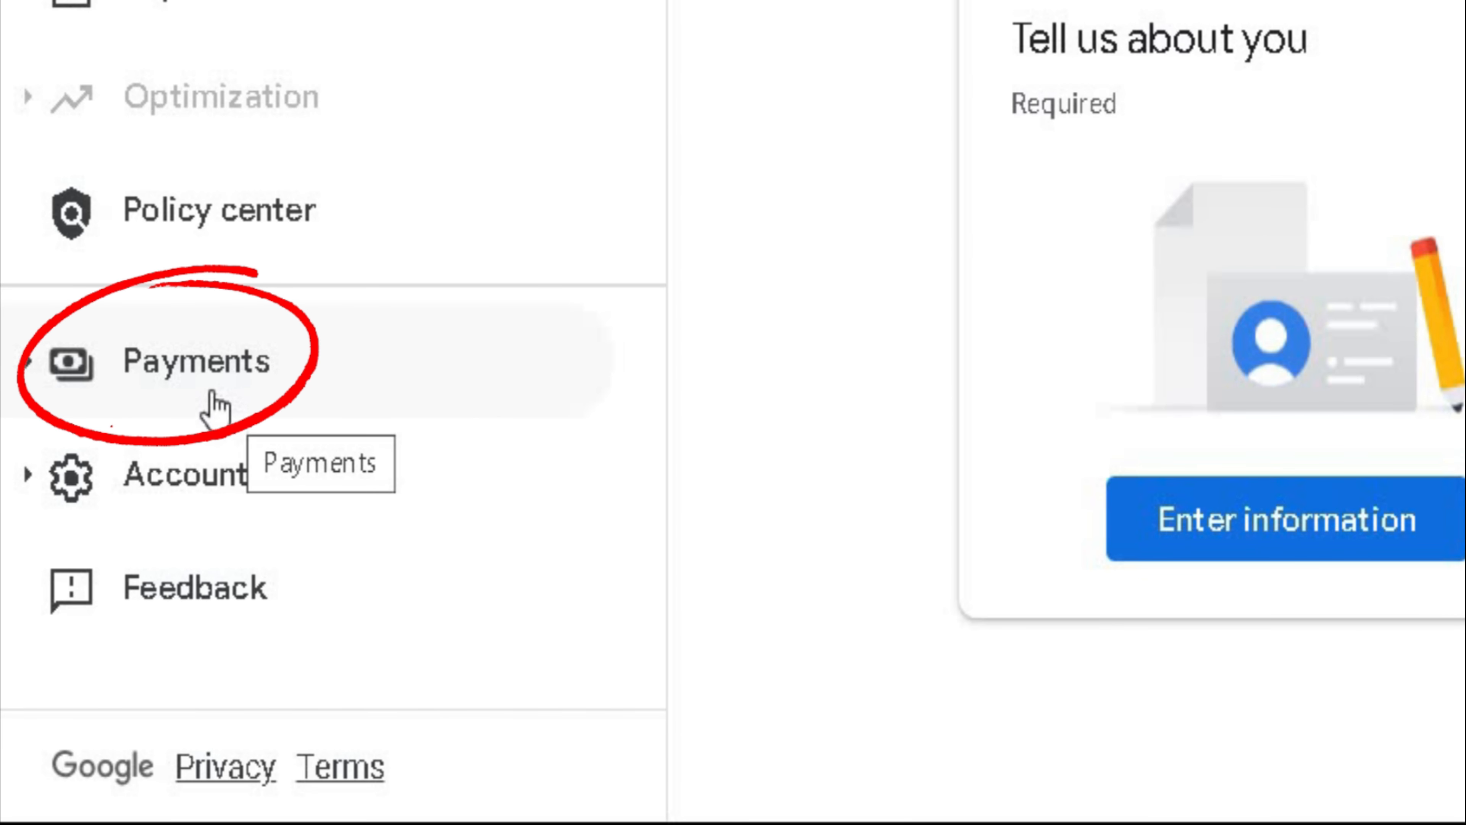
# Step: Go to the payments info page and open the management of the payment settings
pyautogui.click(206, 380)
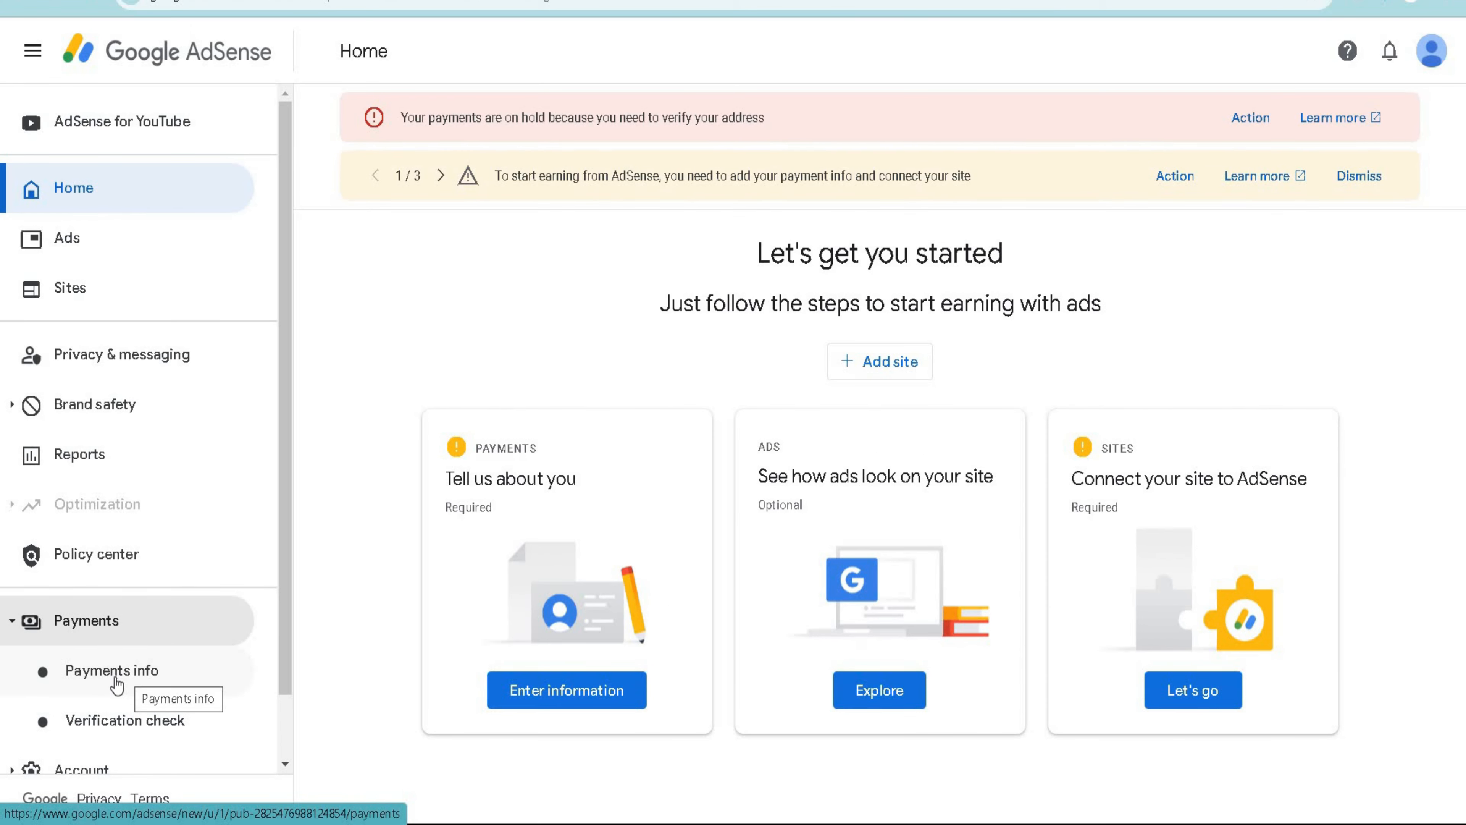
pyautogui.click(116, 681)
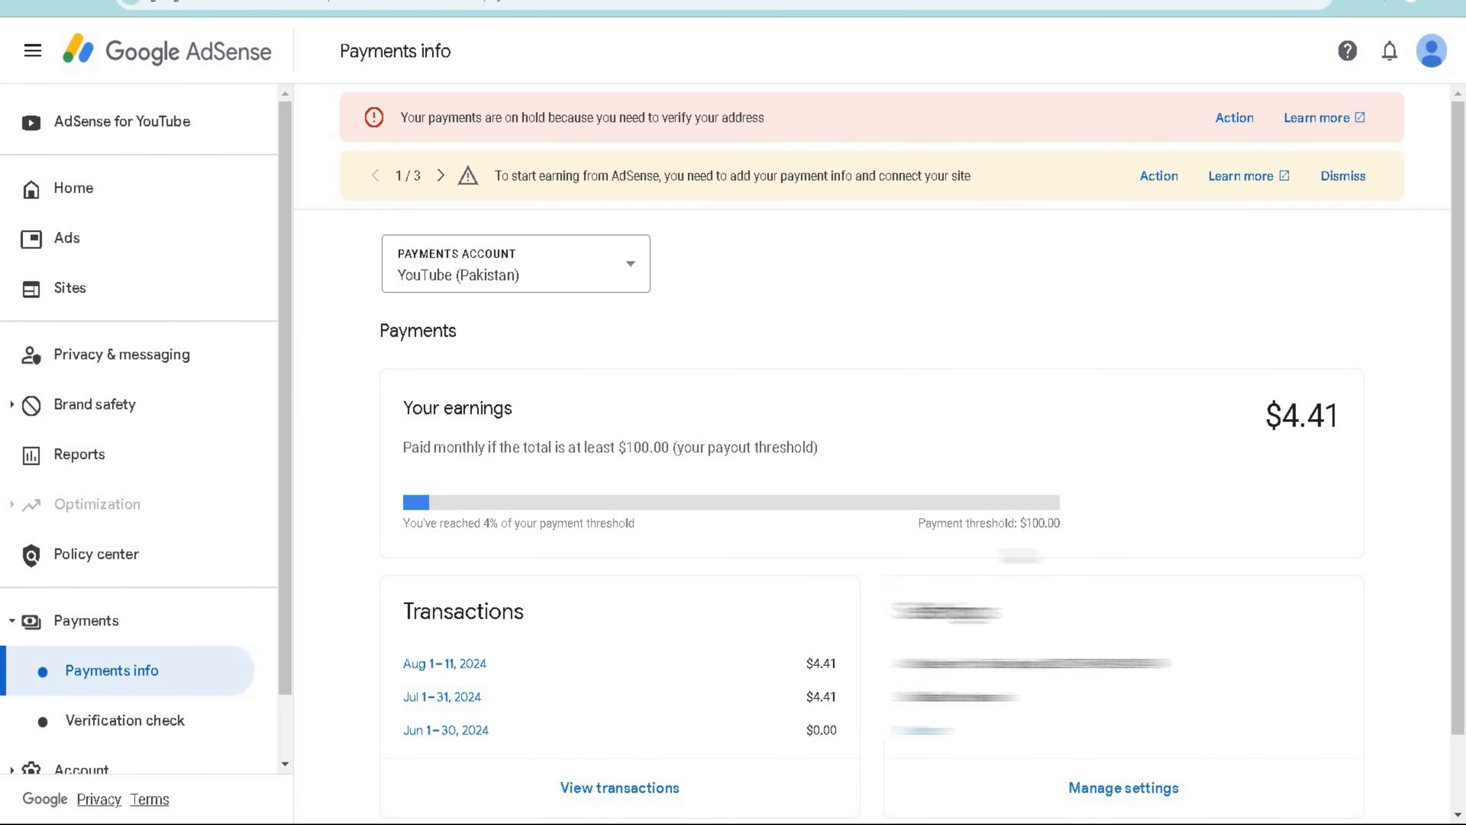
pyautogui.scroll(-2, 1019, 555)
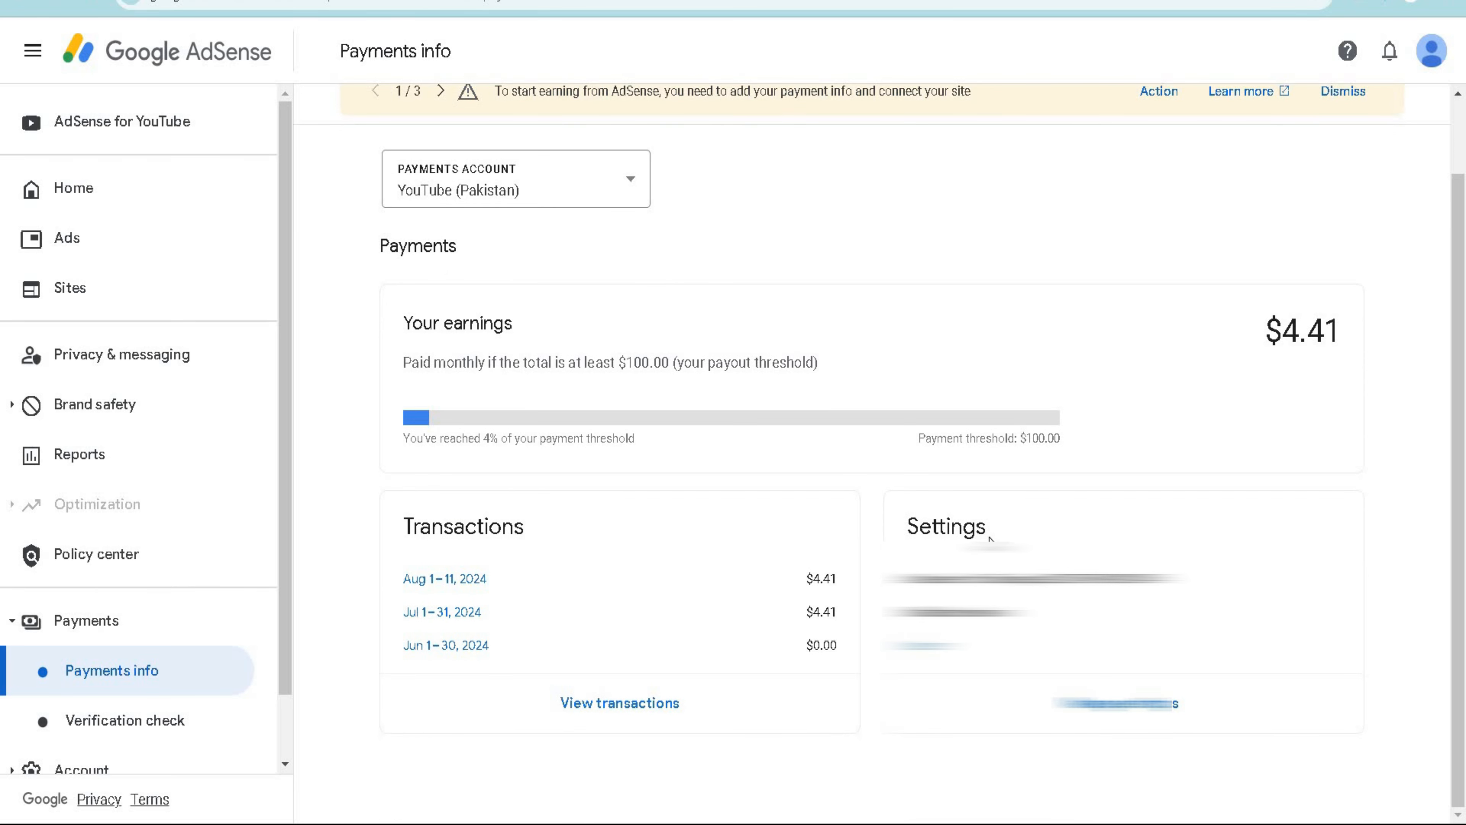
pyautogui.doubleClick(963, 534)
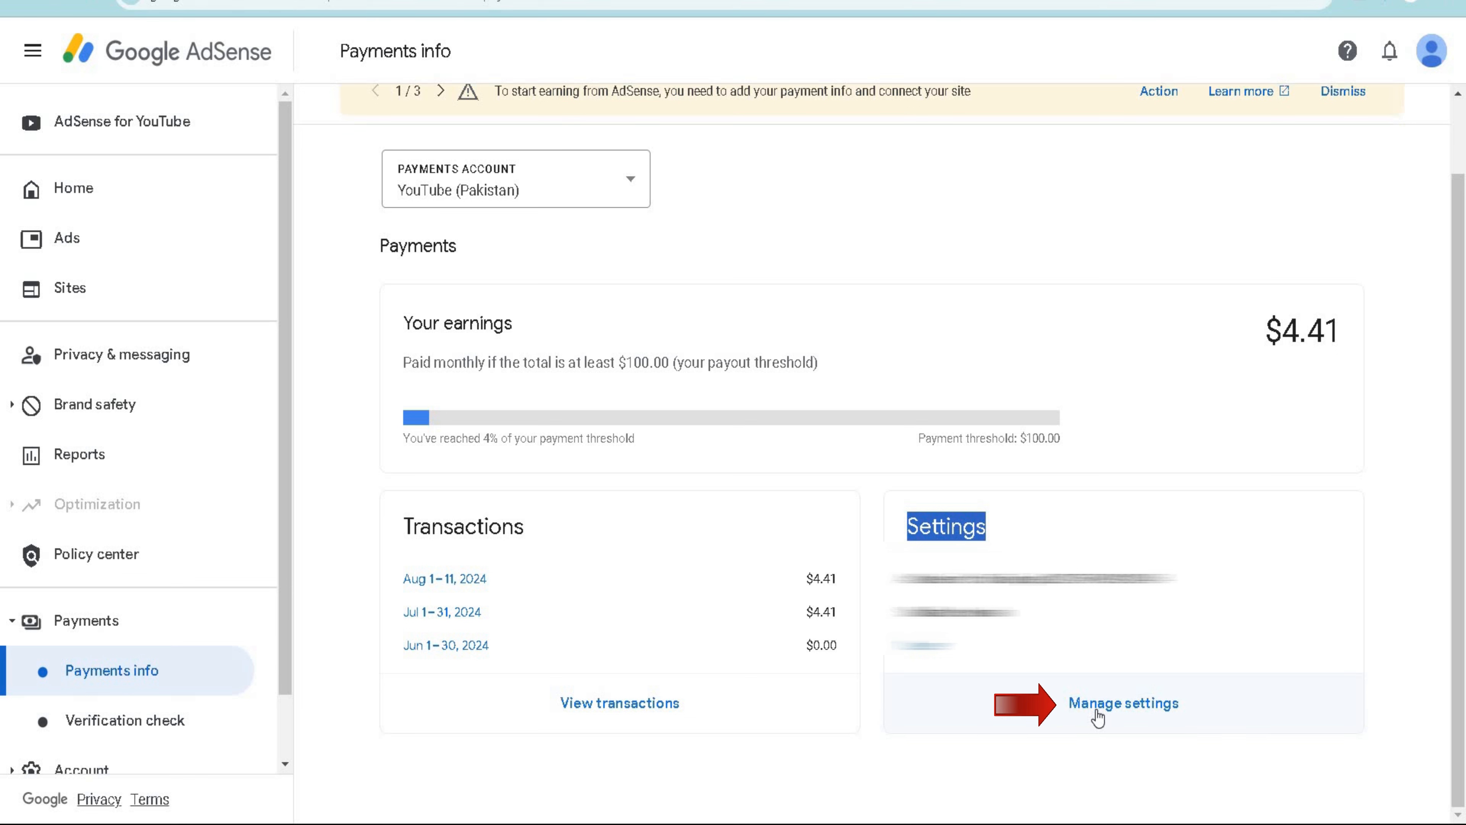
pyautogui.click(1122, 706)
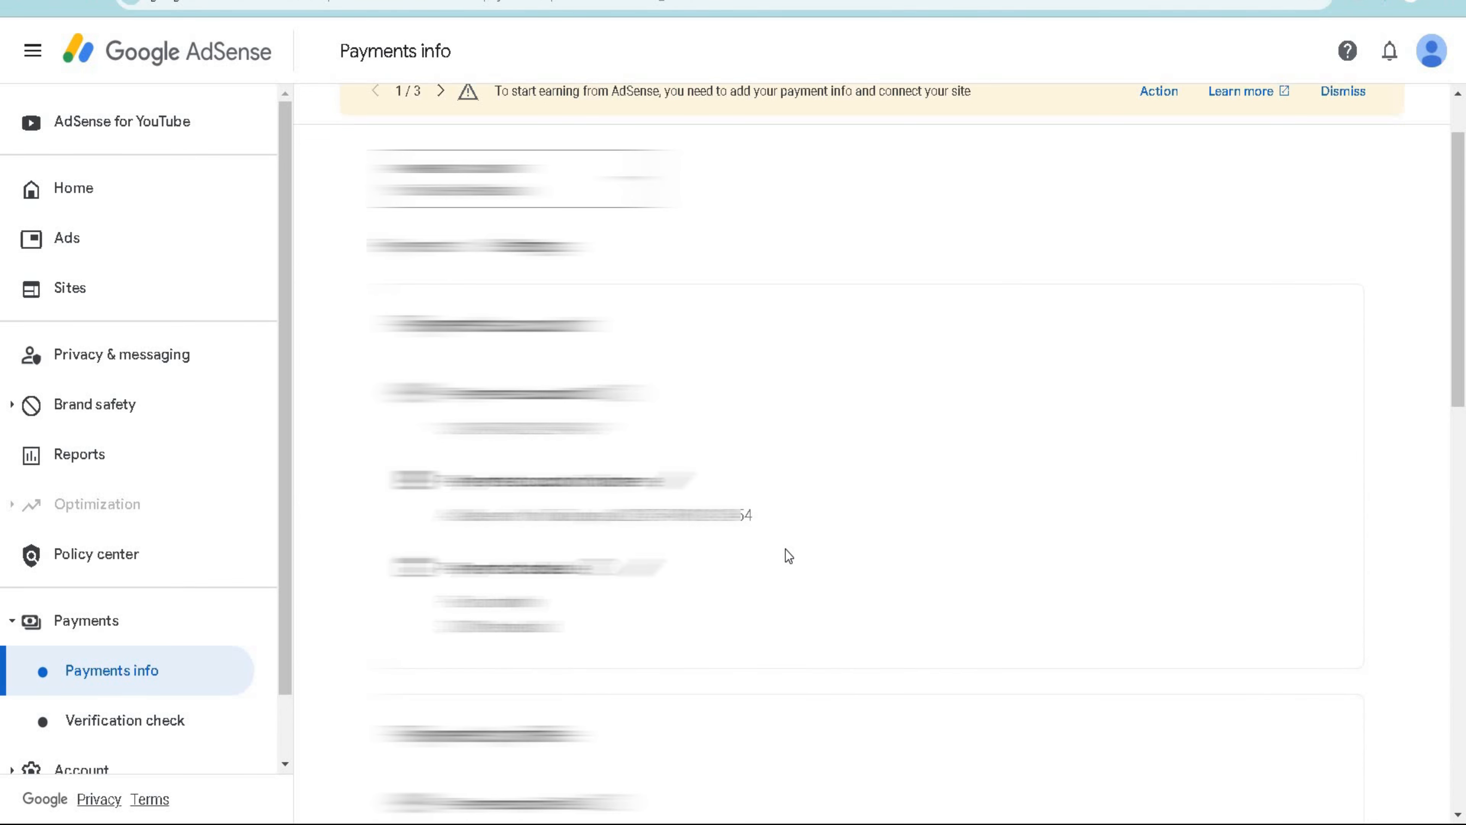
# Step: Open the tax info management page from the United States tax info entry in the payment settings
pyautogui.scroll(-3, 786, 549)
pyautogui.scroll(-10, 788, 556)
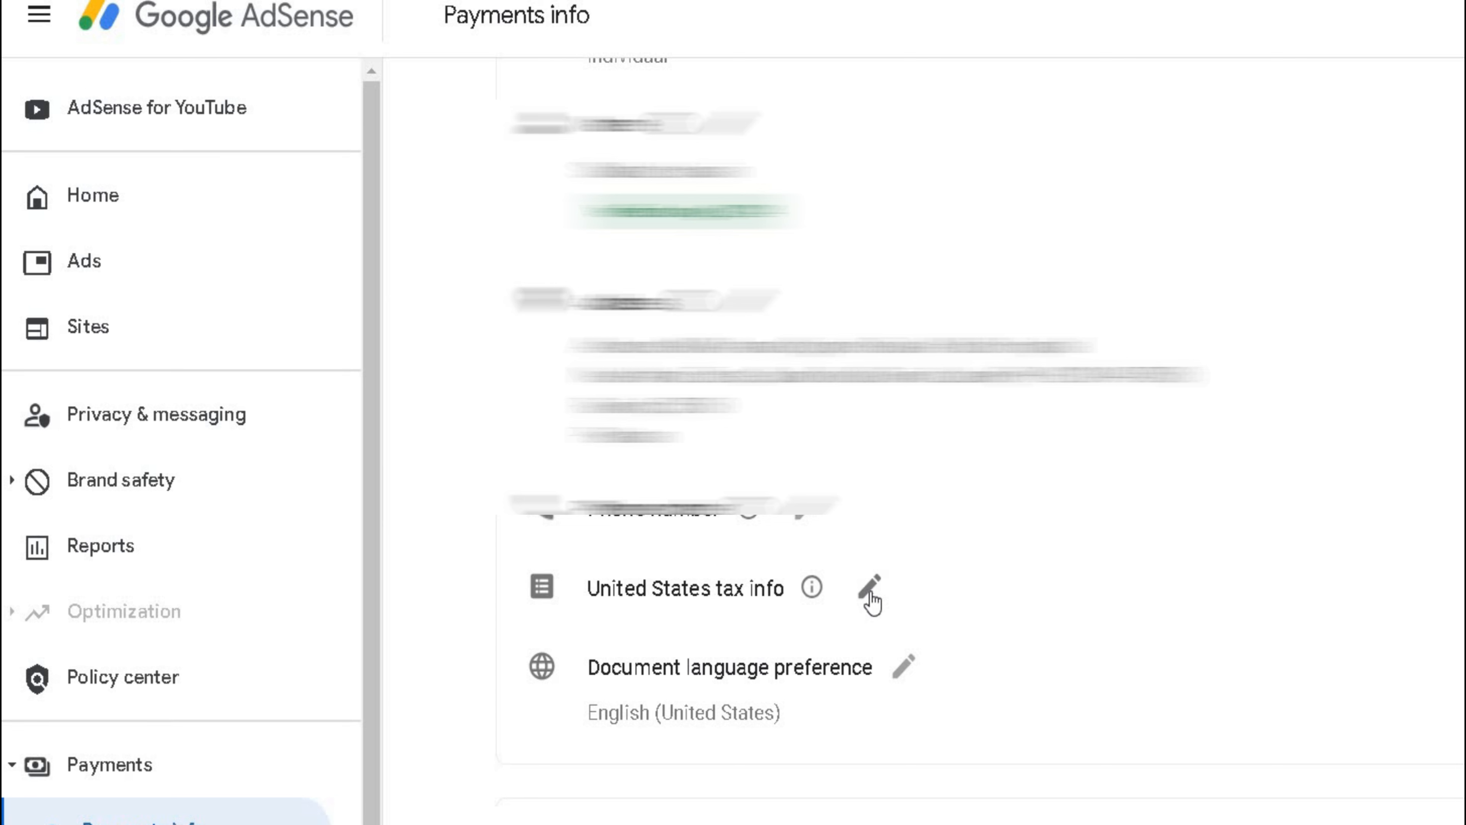
pyautogui.click(871, 593)
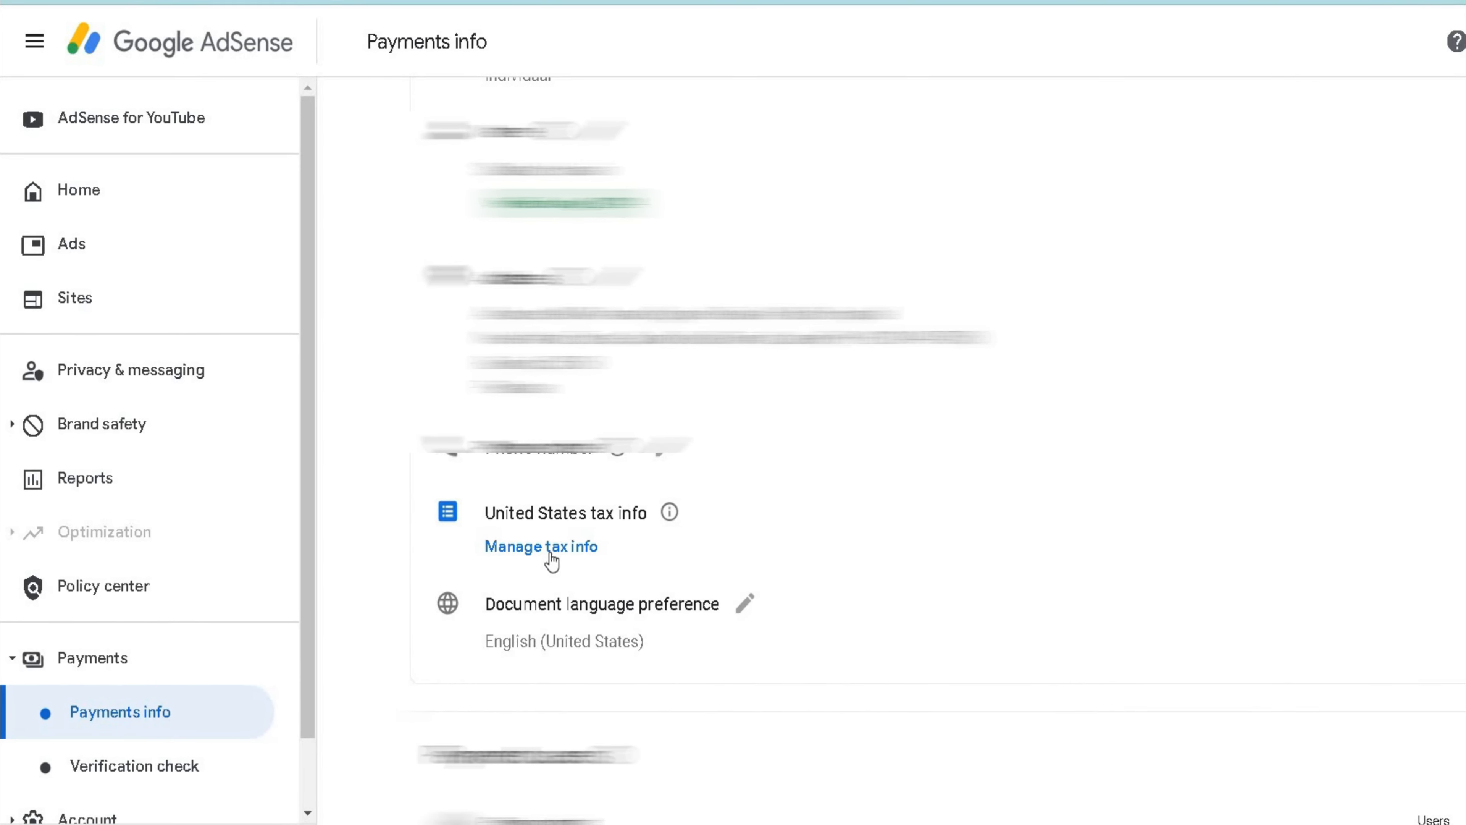
pyautogui.click(509, 523)
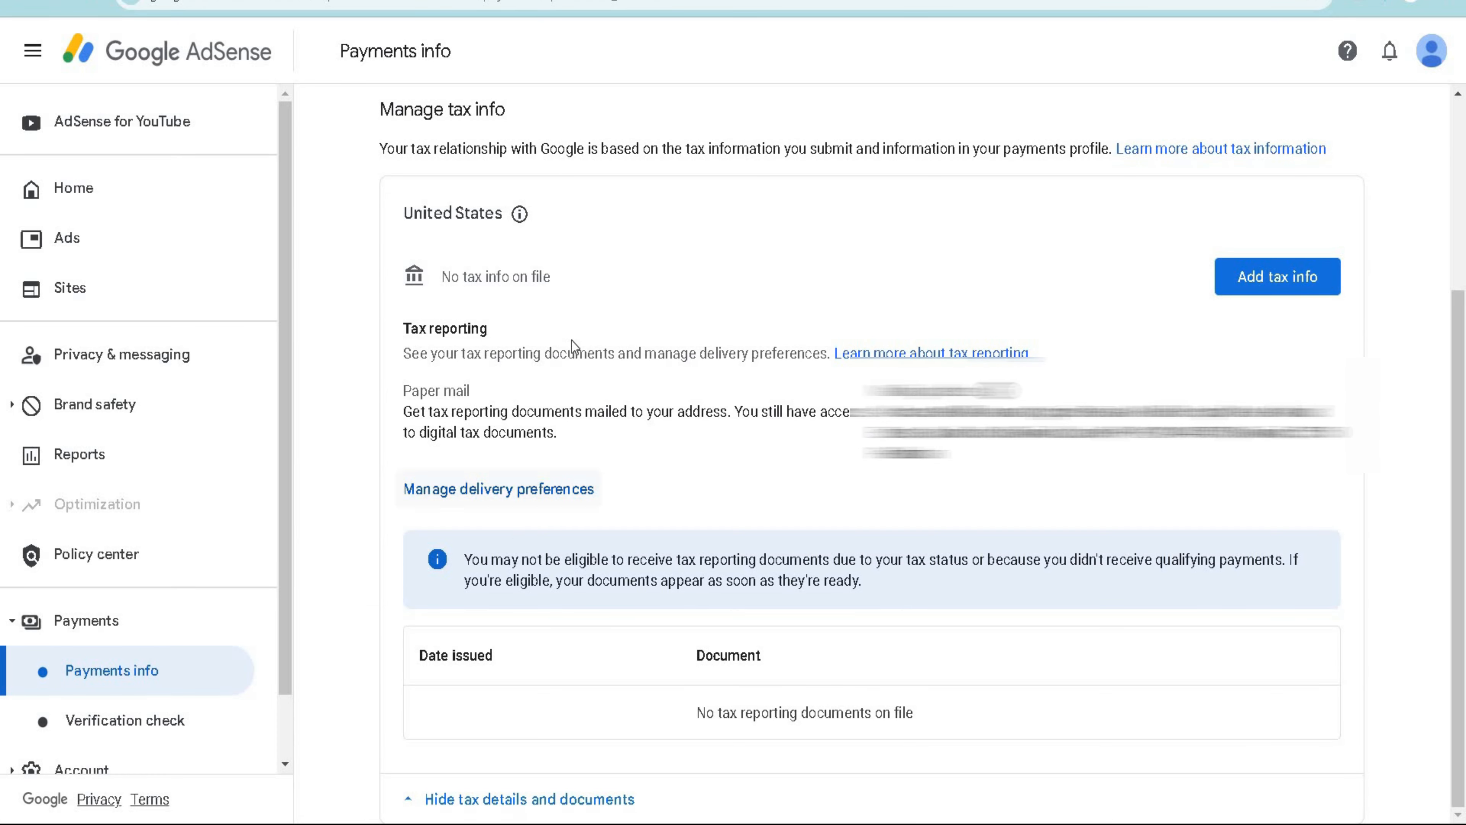
# Step: Add new United States tax info and start the form
pyautogui.moveTo(441, 277); pyautogui.dragTo(550, 280)
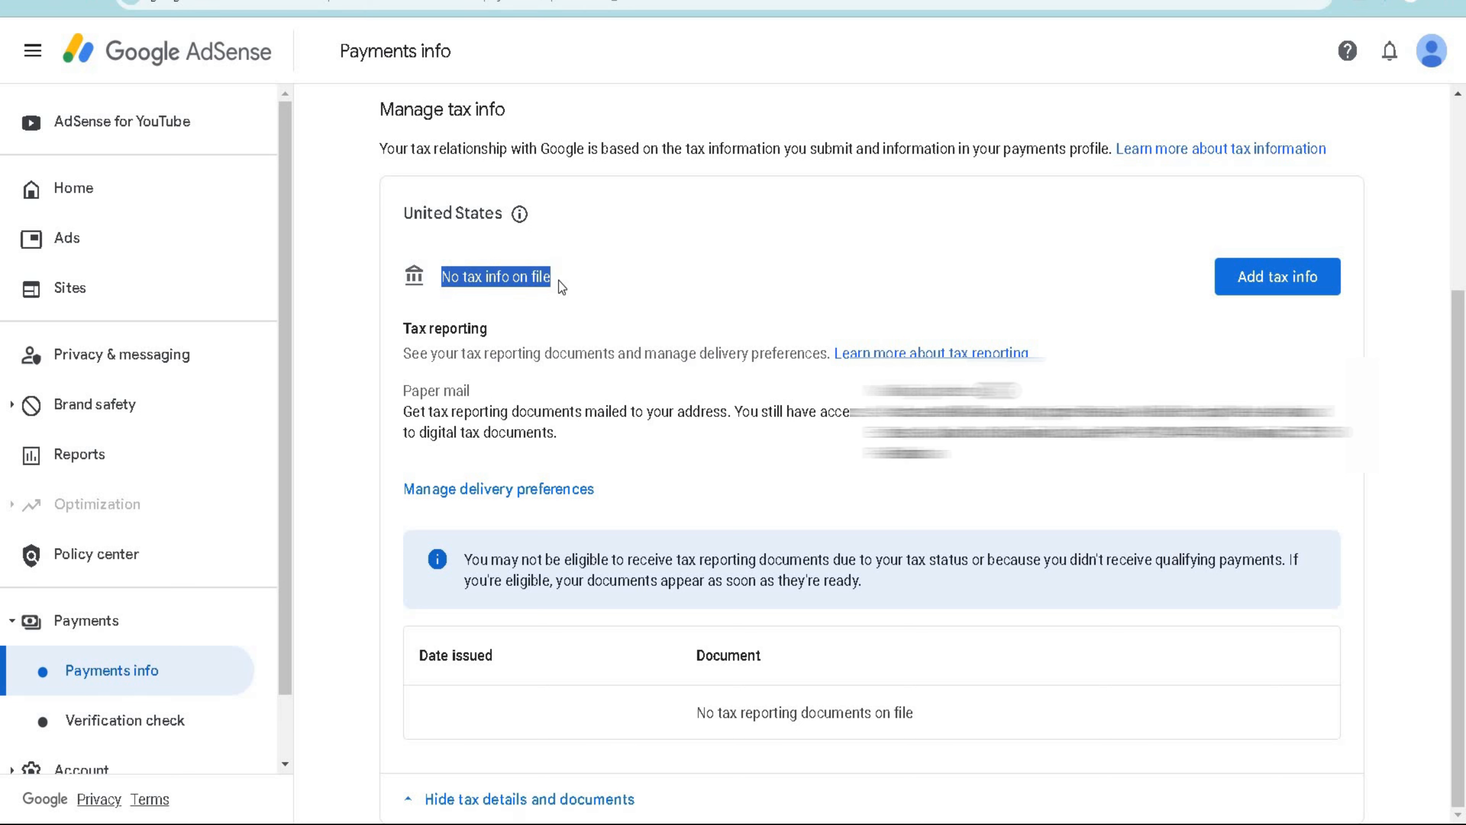
pyautogui.click(1266, 295)
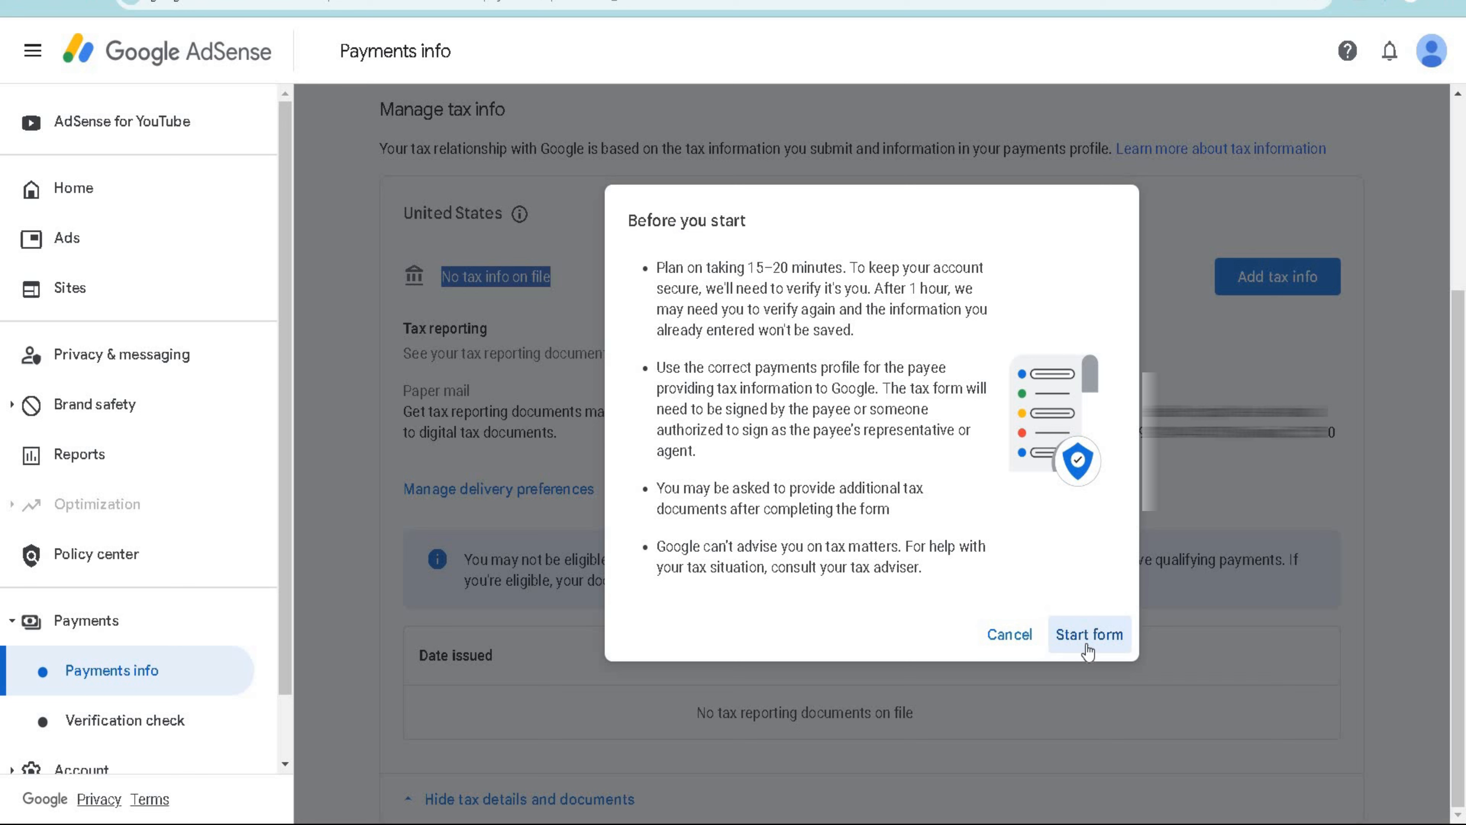
pyautogui.click(1087, 638)
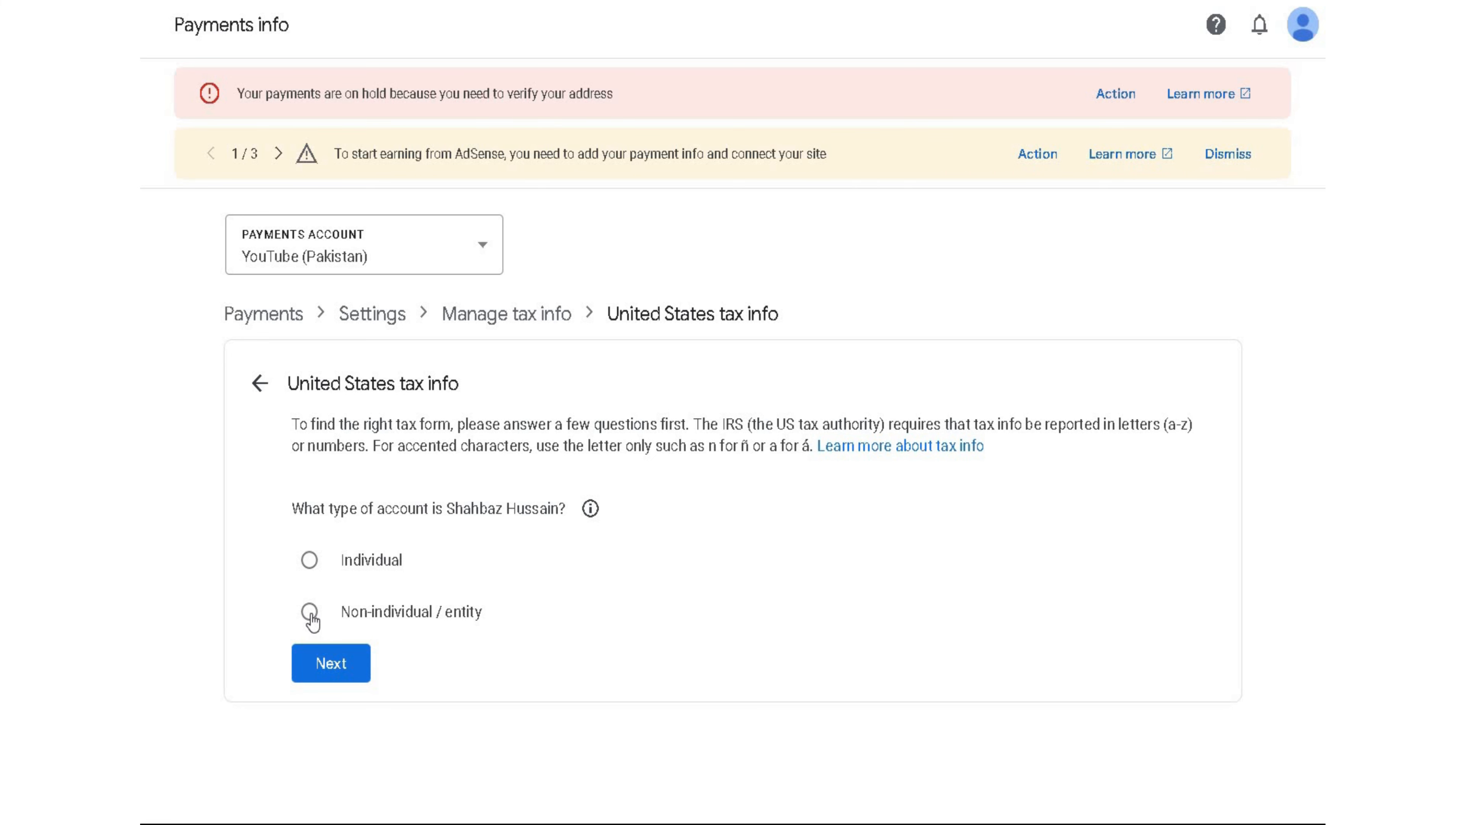
# Step: Declare the account type as Individual and answer No to being a citizen or resident of the United States
pyautogui.click(309, 561)
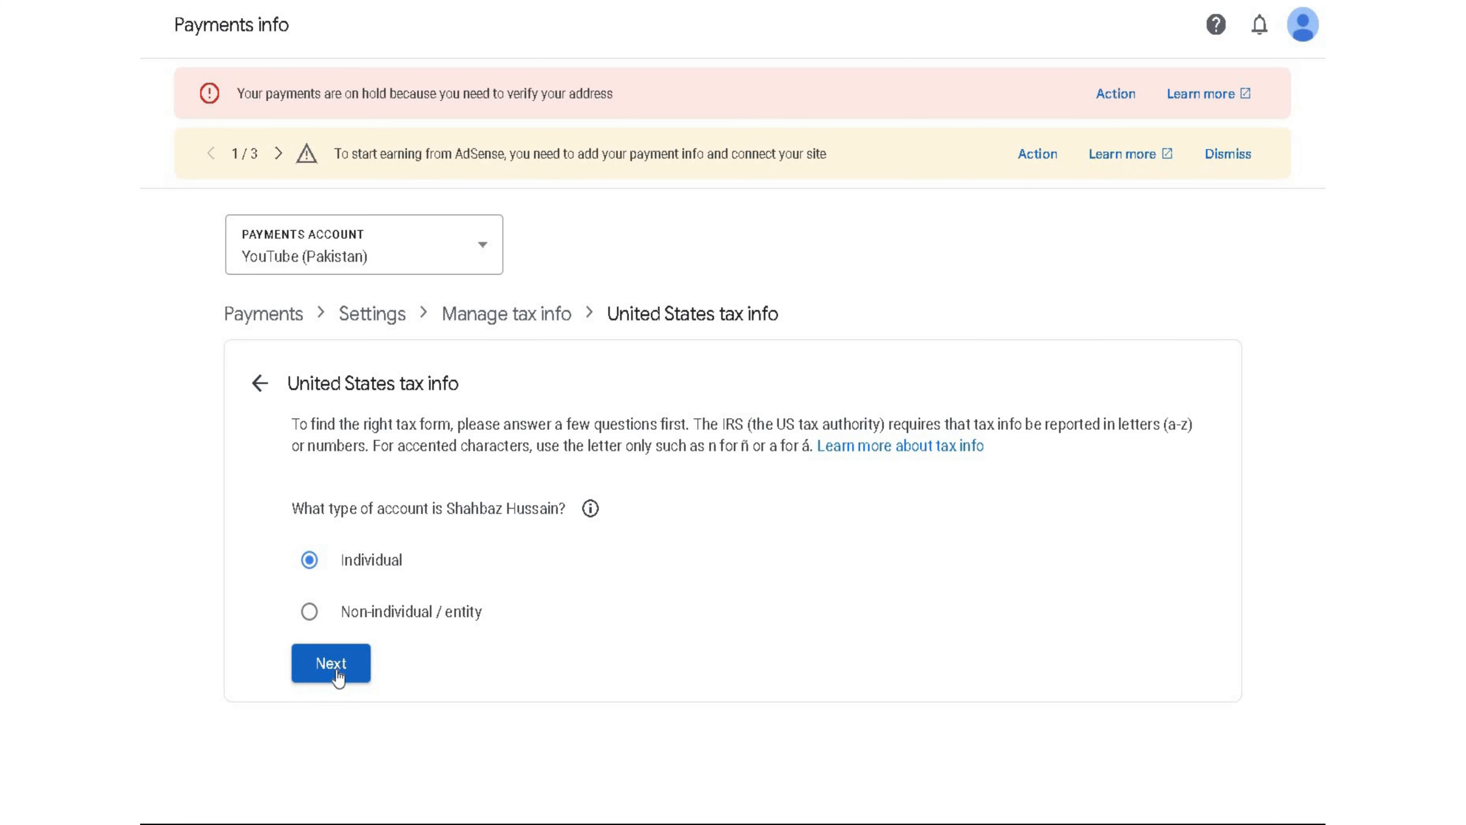
pyautogui.click(335, 670)
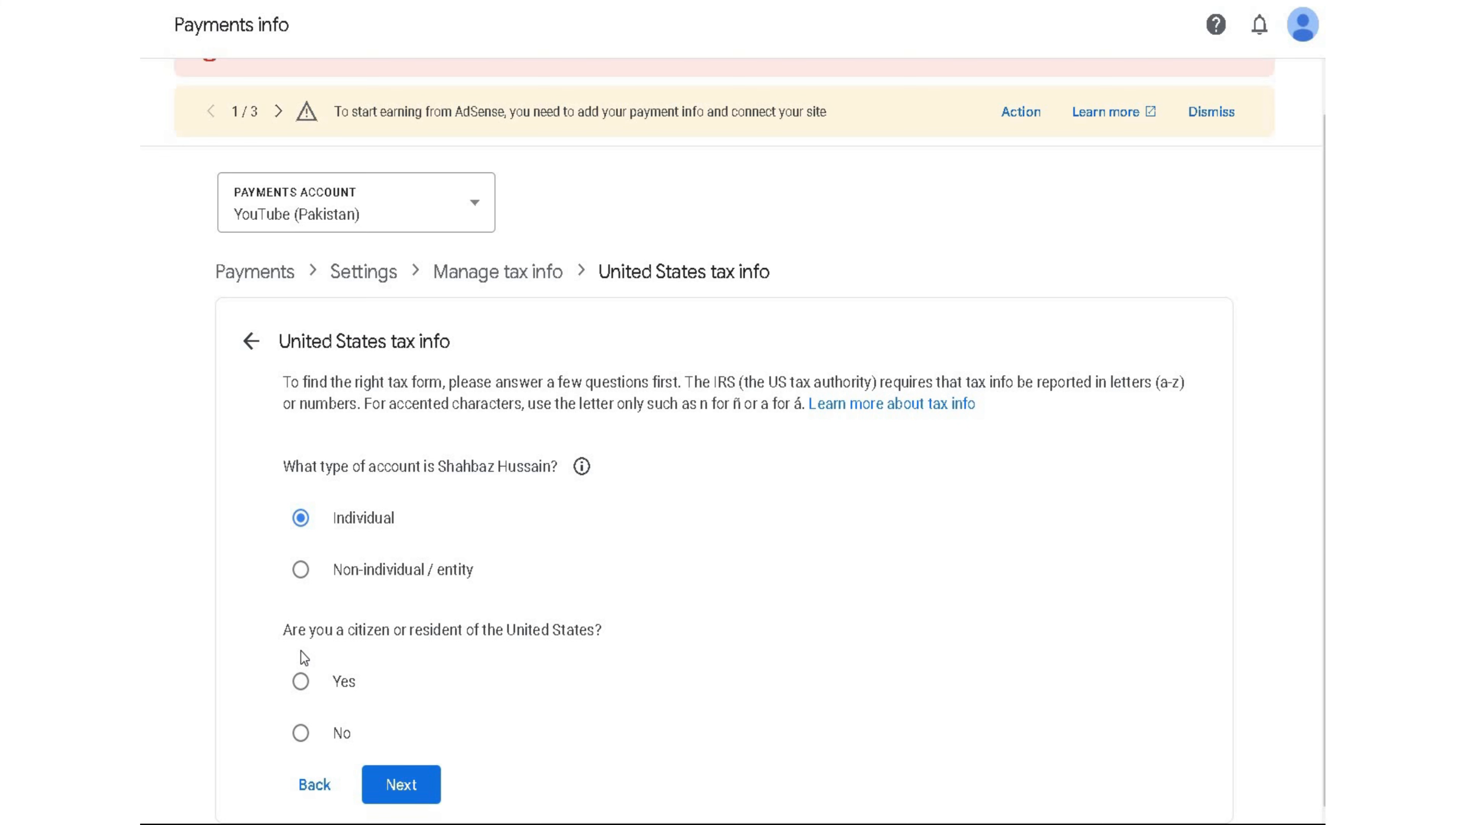
pyautogui.click(300, 734)
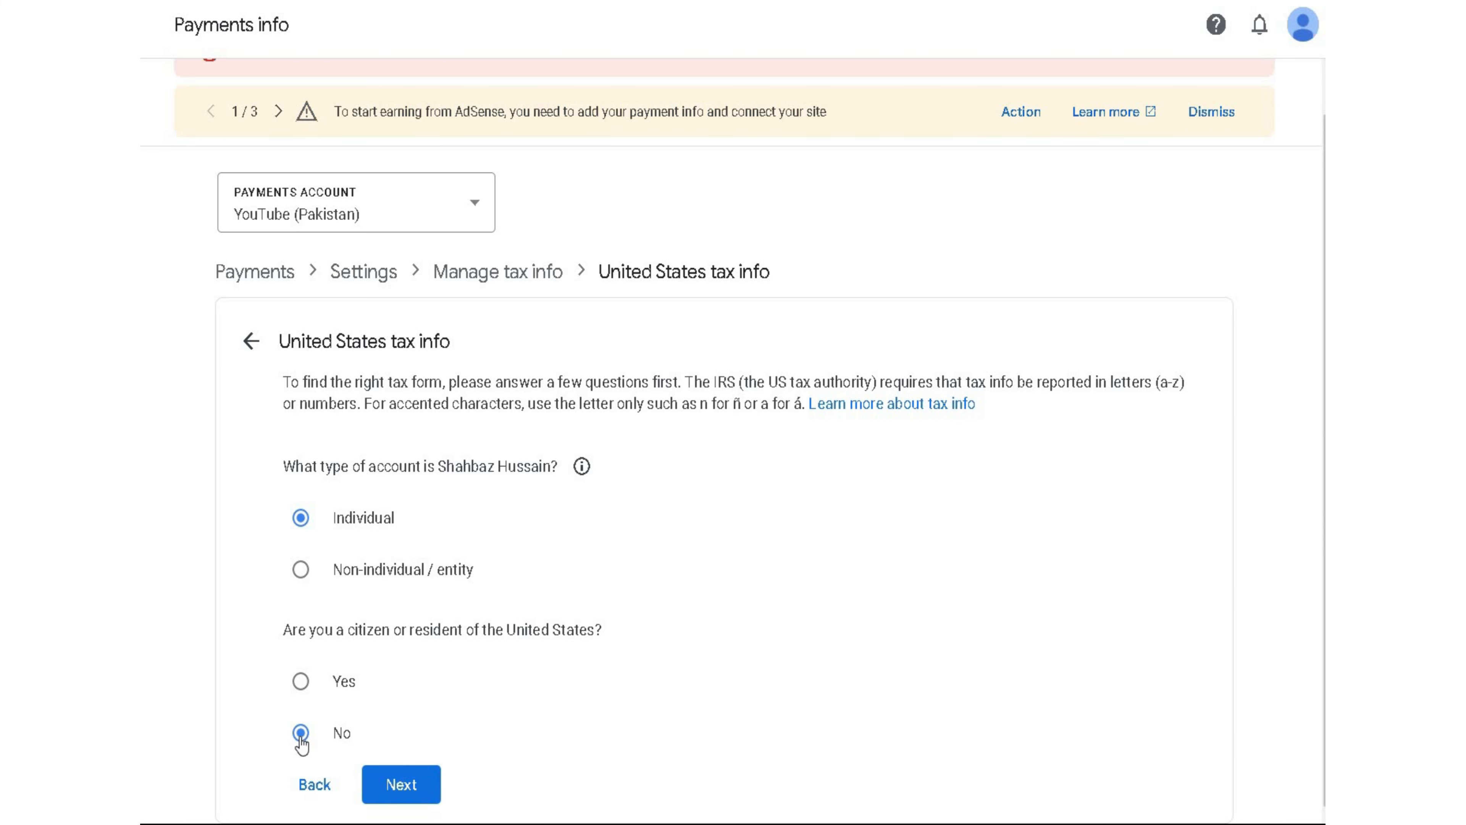
pyautogui.click(402, 796)
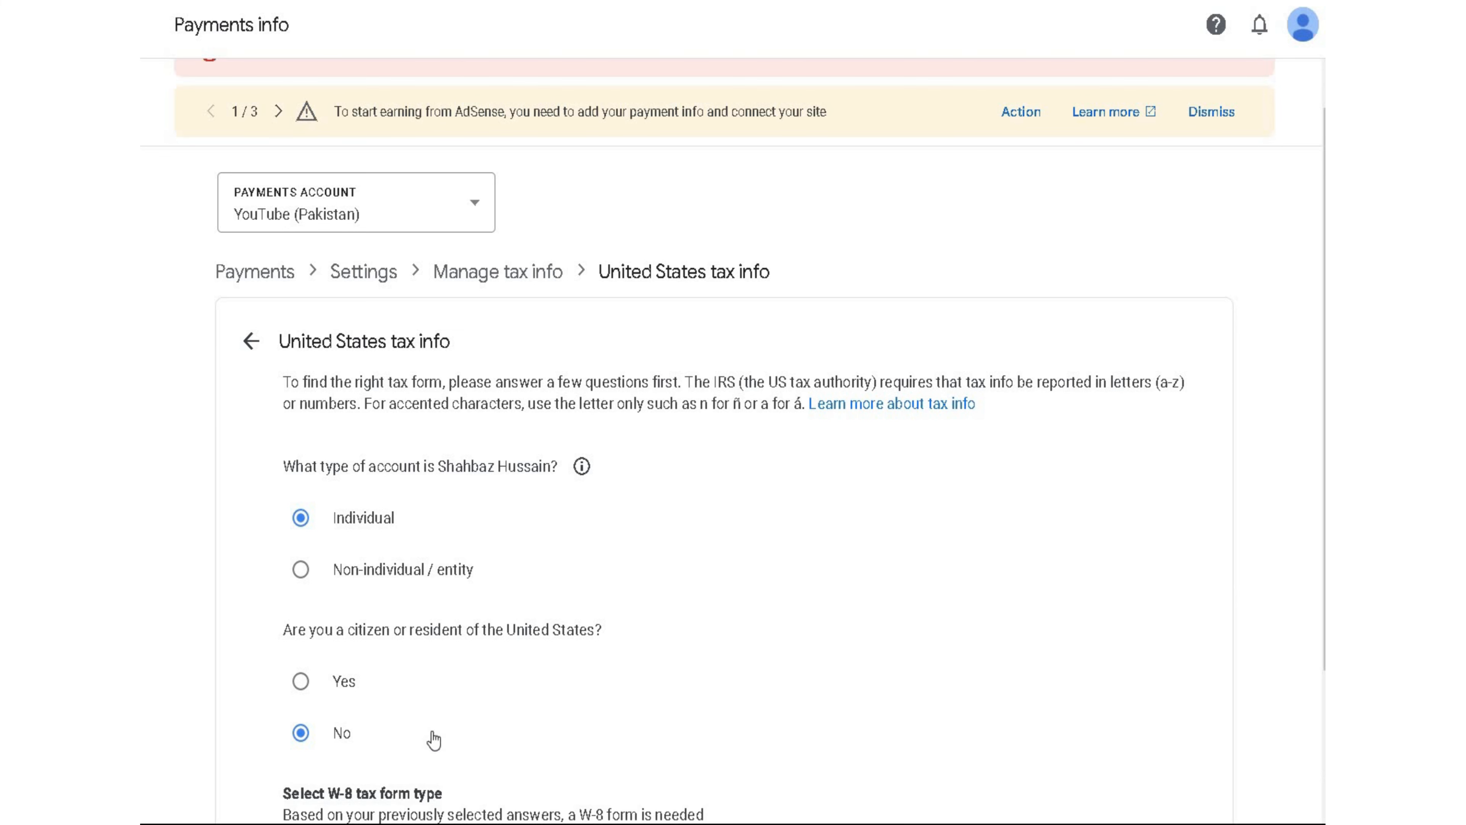
# Step: Choose W-8BEN as the W-8 tax form type and start that form
pyautogui.scroll(-3, 440, 715)
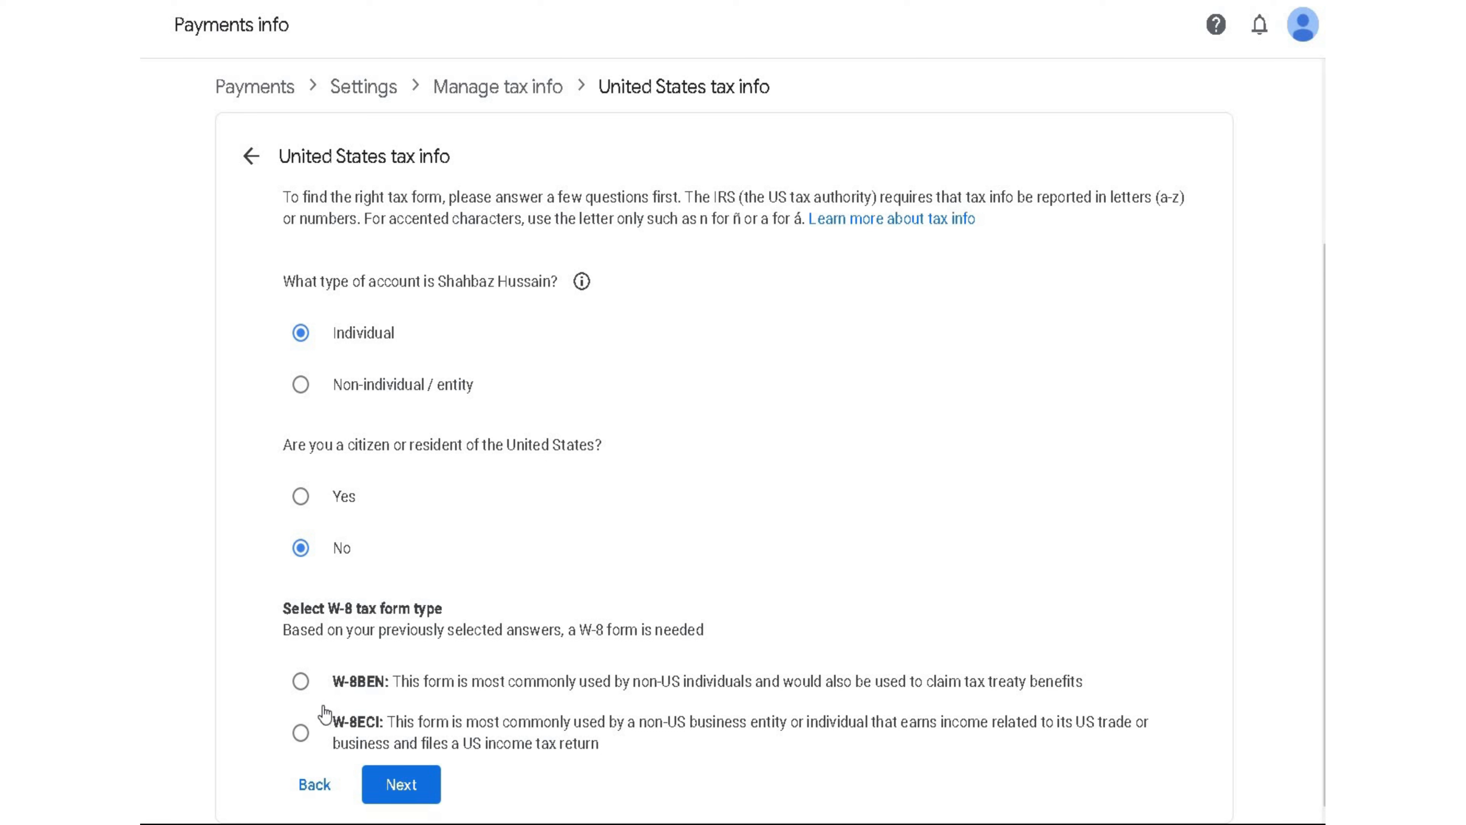
pyautogui.click(301, 683)
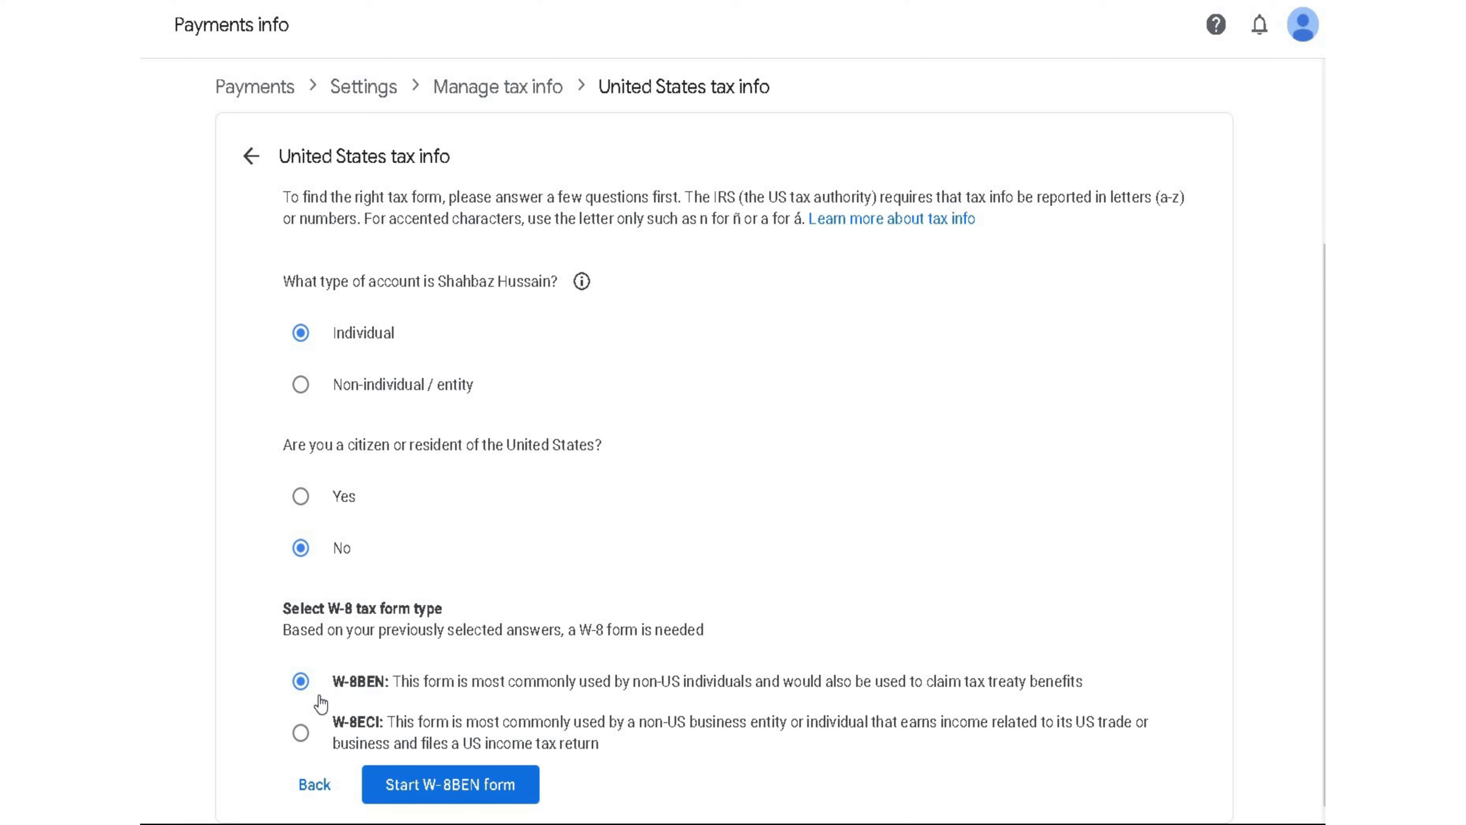
pyautogui.click(417, 797)
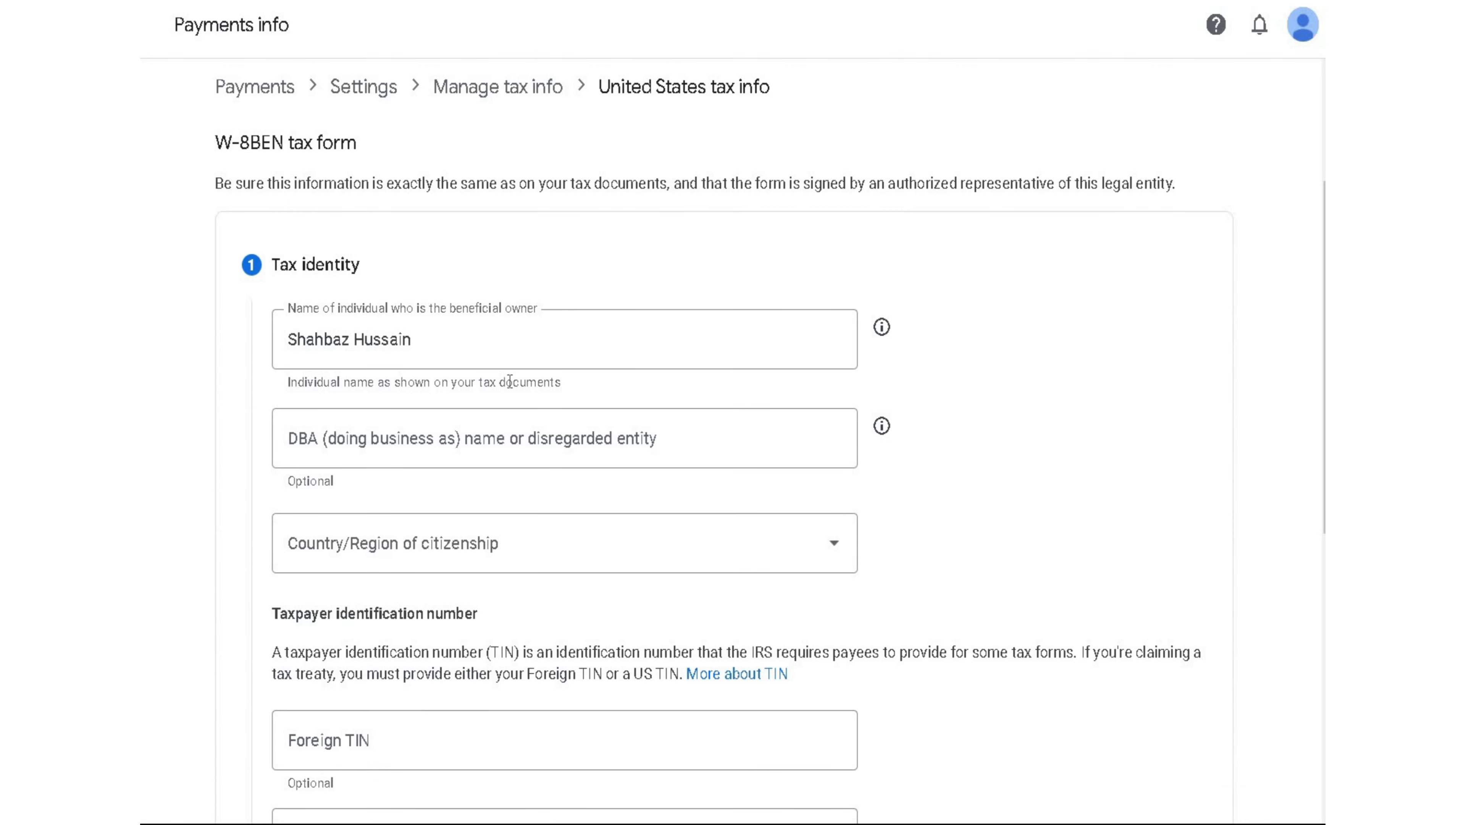
# Step: Check the beneficial owner's name in the tax identity section and set the country of citizenship to Pakistan
pyautogui.scroll(-2, 386, 378)
pyautogui.click(445, 241)
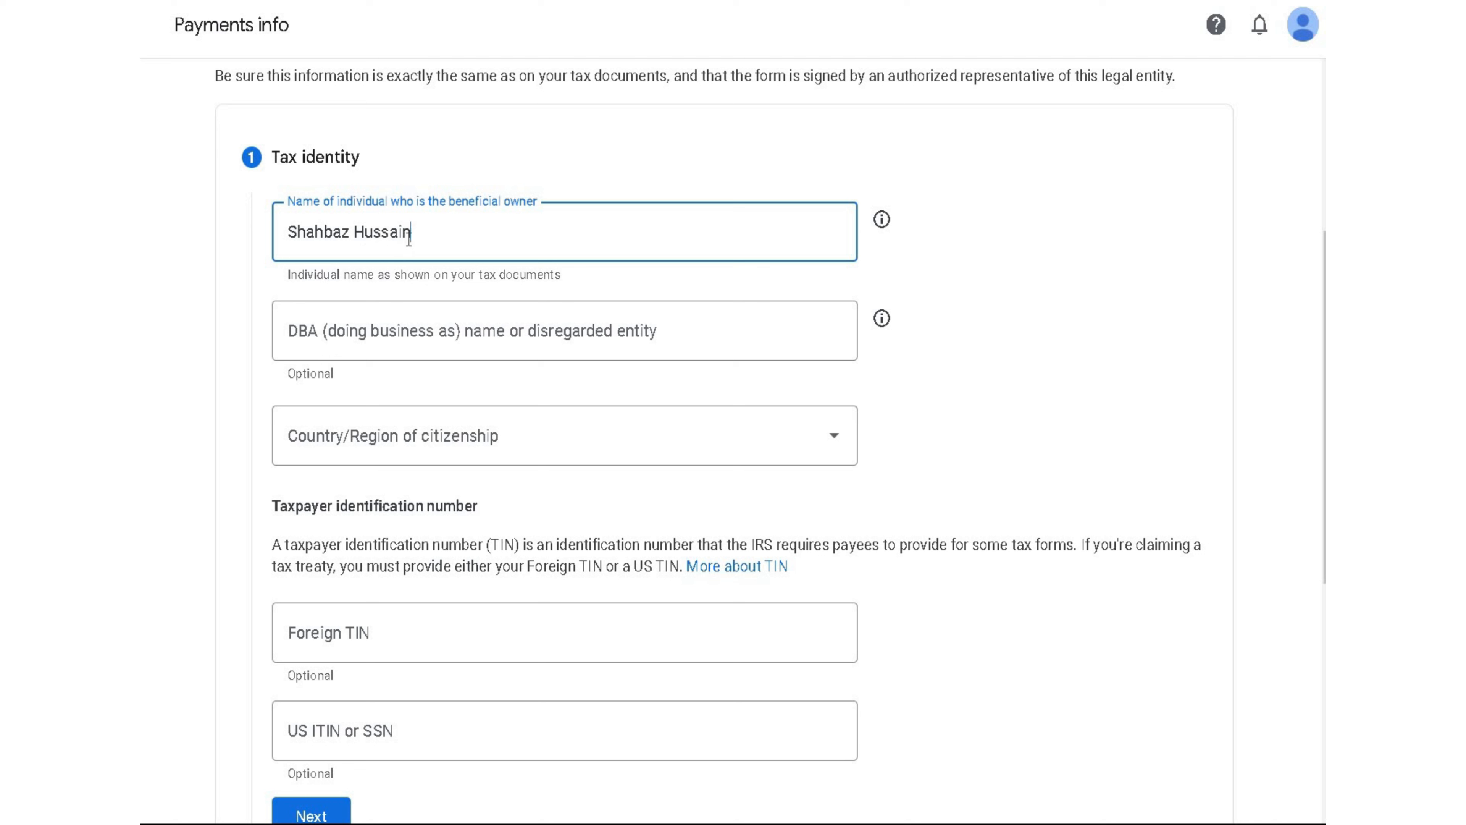
pyautogui.moveTo(408, 238); pyautogui.dragTo(288, 234)
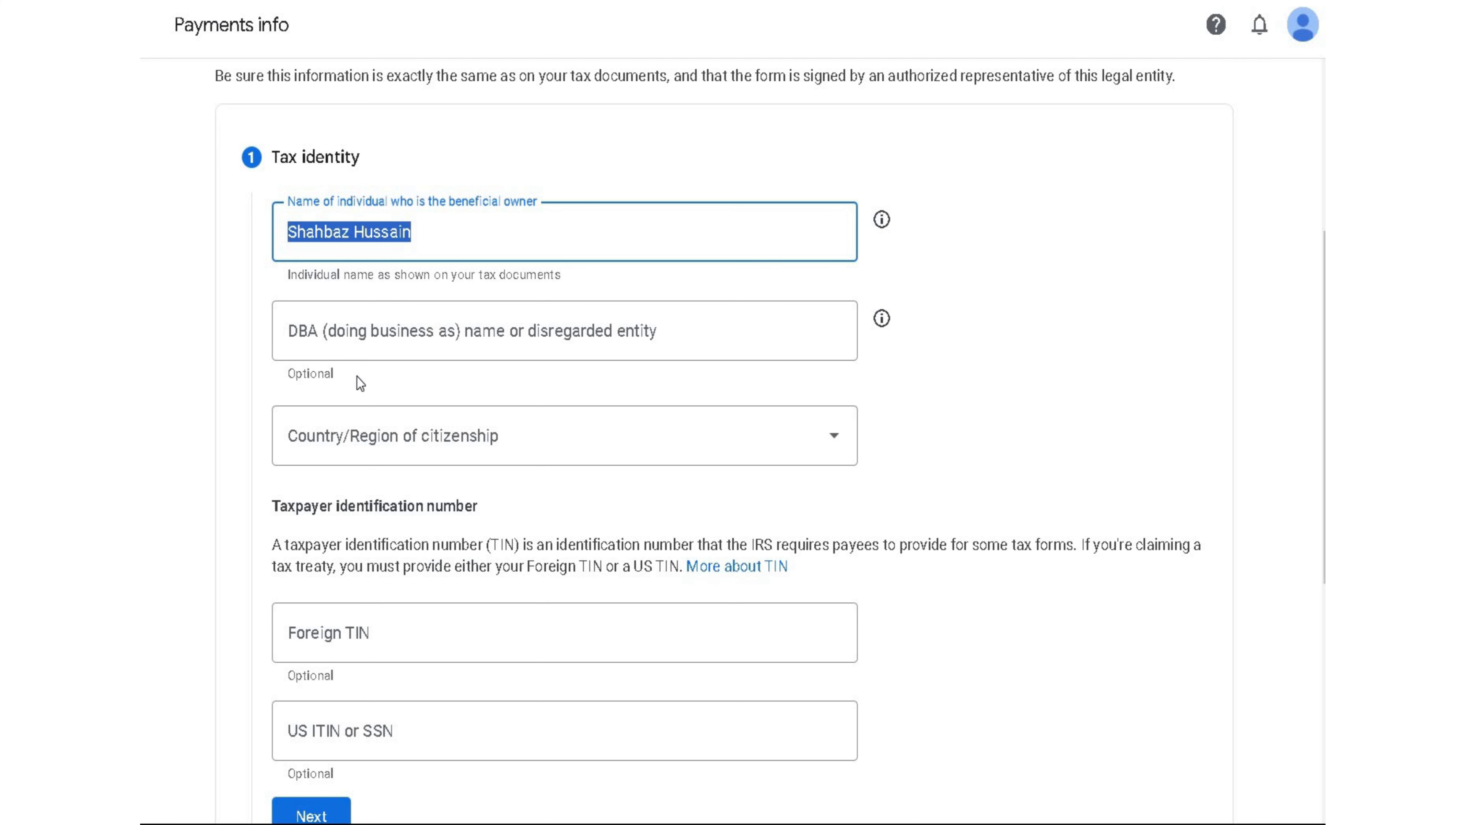
pyautogui.scroll(-1, 382, 456)
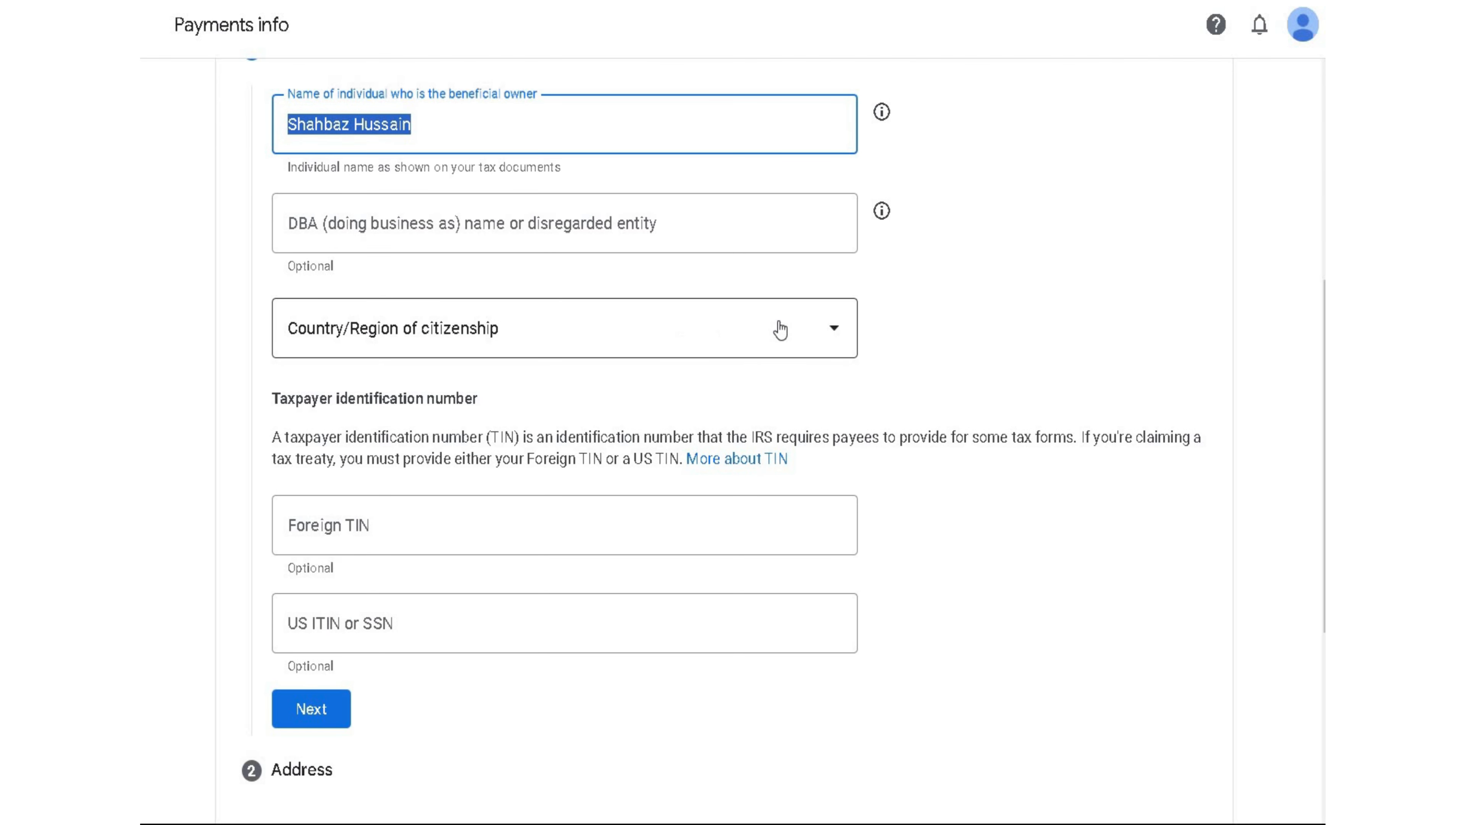
pyautogui.click(833, 335)
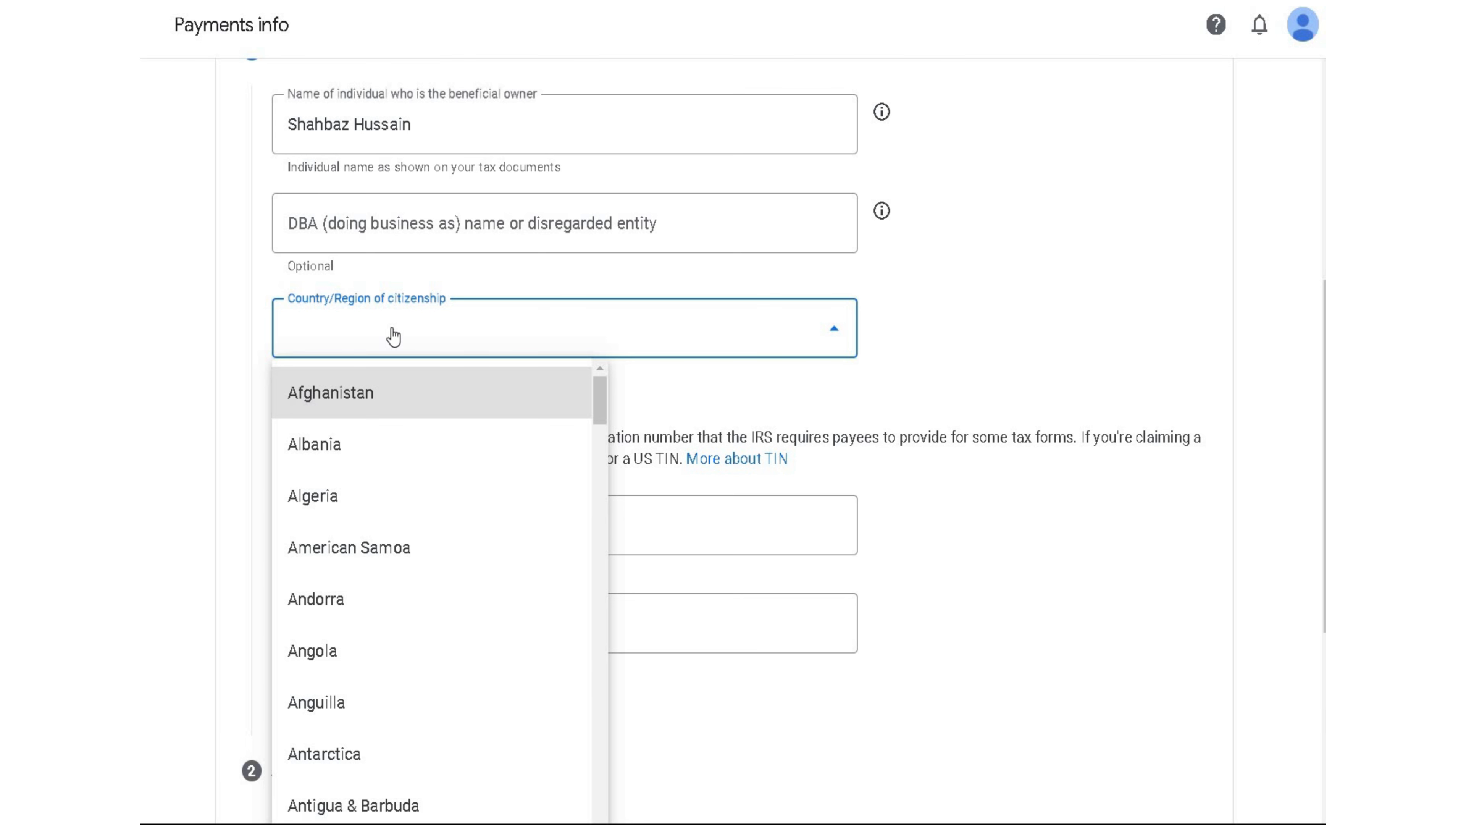
pyautogui.press('p')
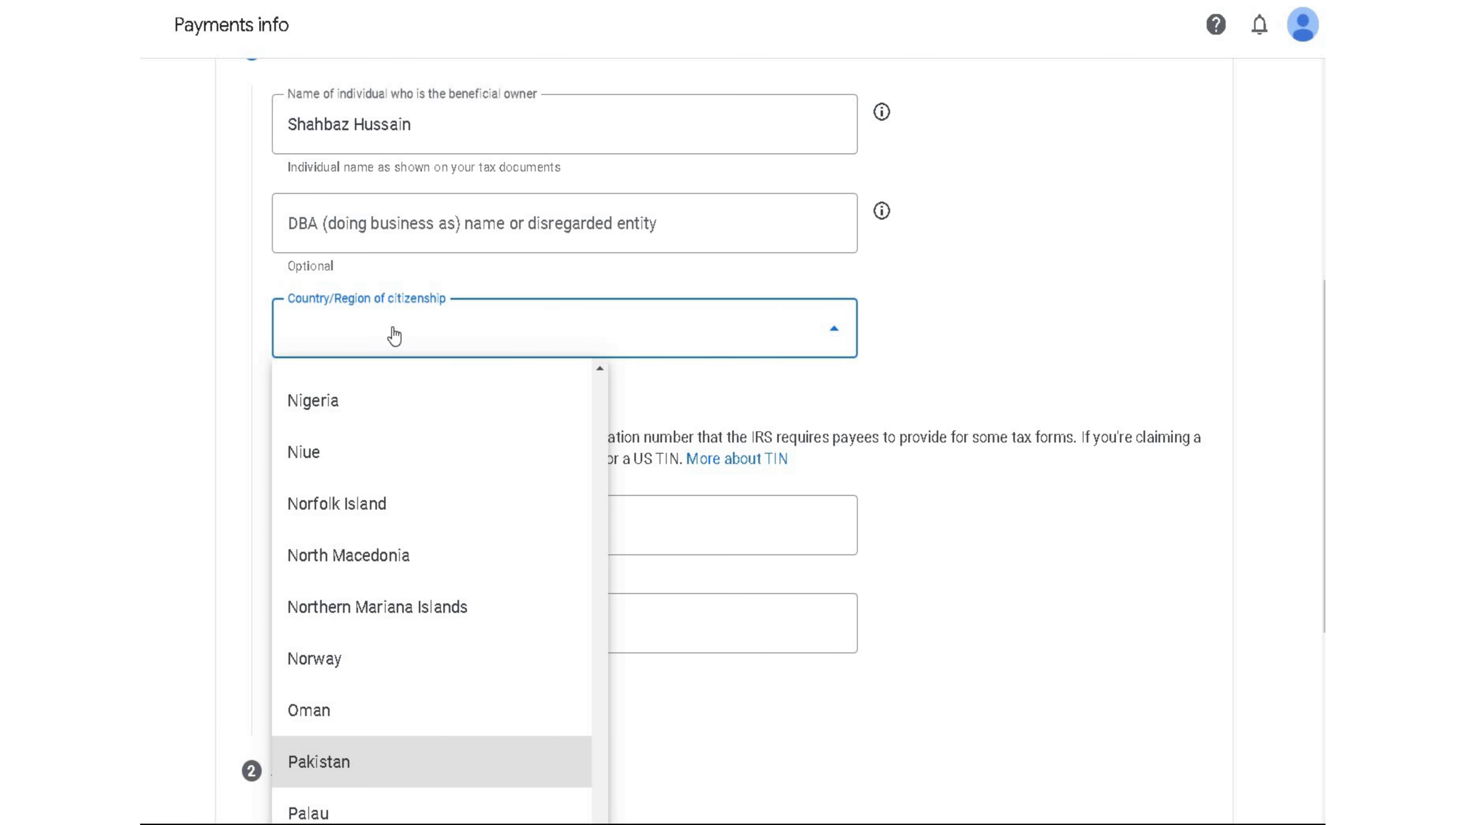
pyautogui.click(333, 764)
# Step: Enter the taxpayer's foreign TIN, leave the US ITIN or SSN empty, and submit the tax identity section
pyautogui.moveTo(273, 400); pyautogui.dragTo(478, 412)
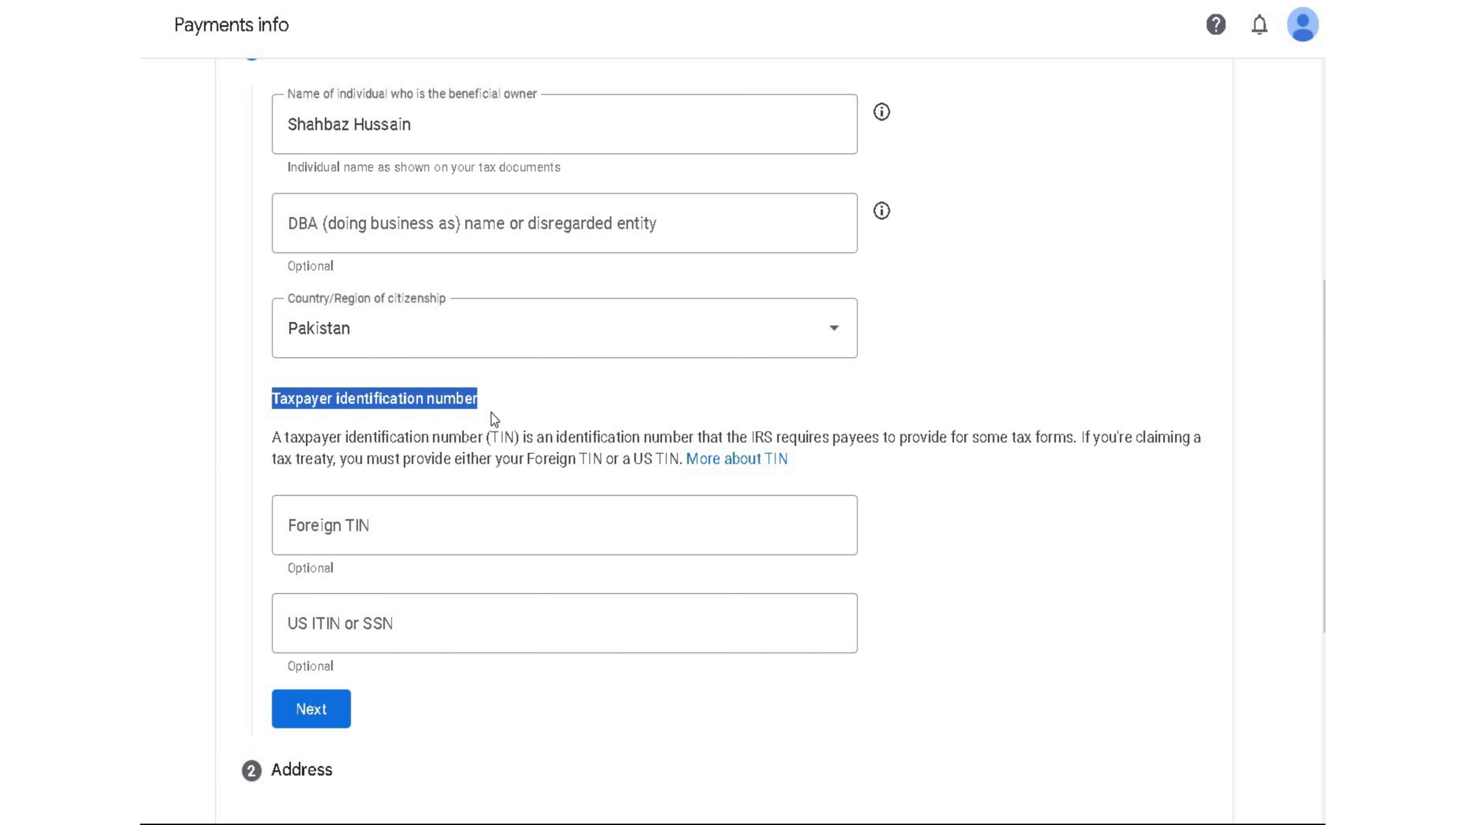
pyautogui.click(390, 514)
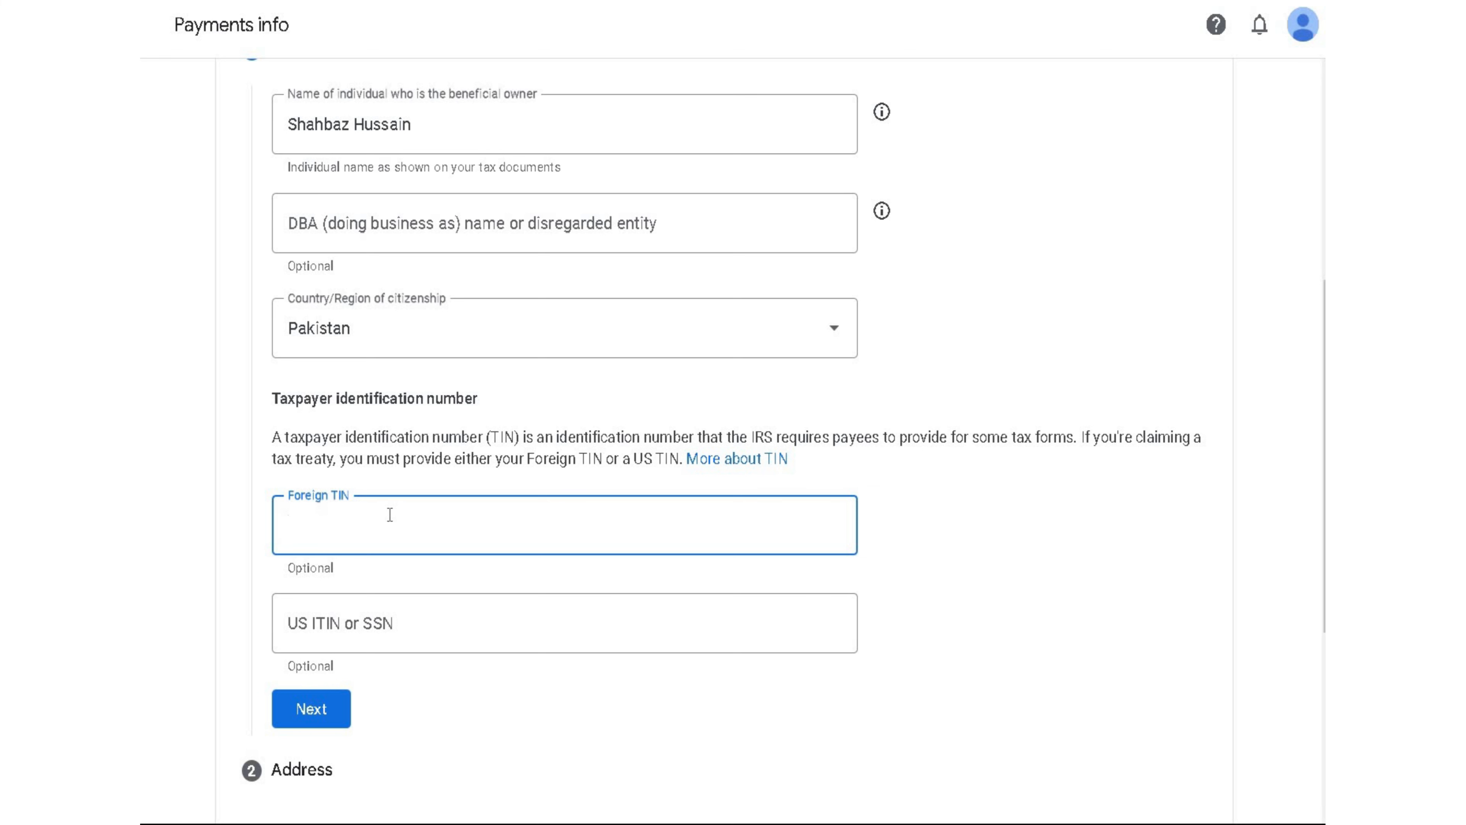
pyautogui.write('3•••••••')
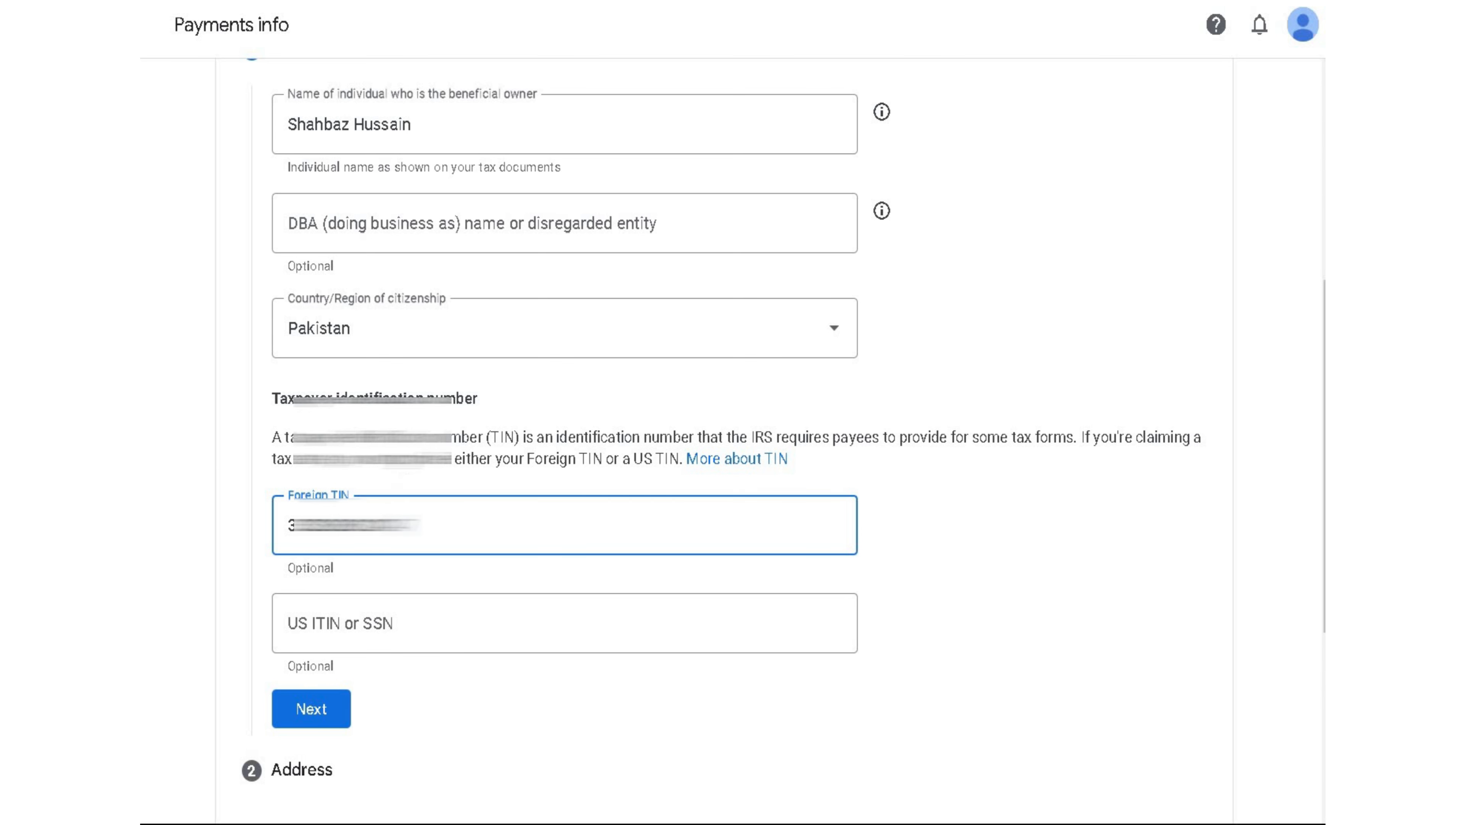
pyautogui.scroll(-2, 404, 593)
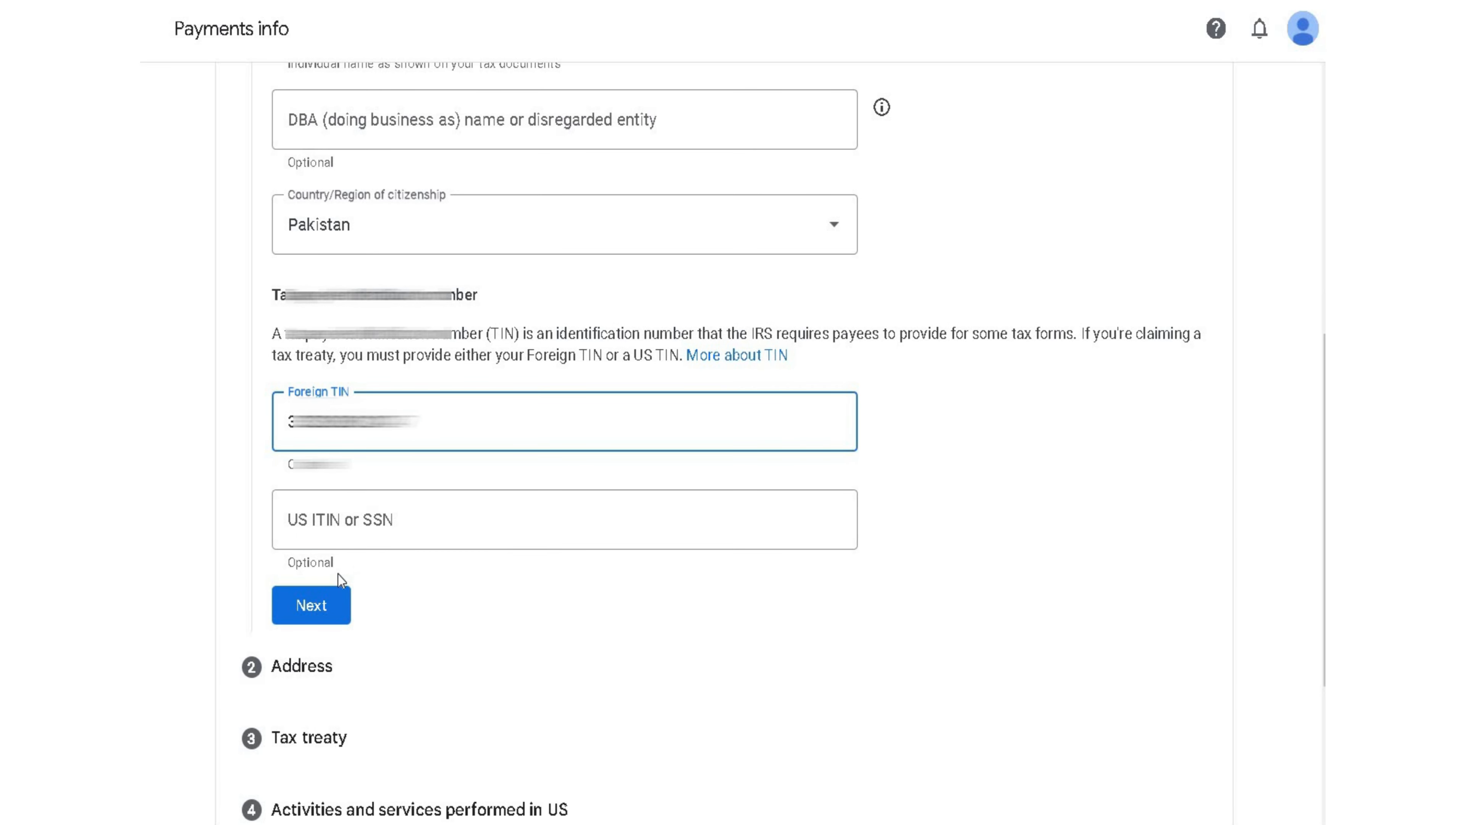
pyautogui.scroll(-2, 337, 574)
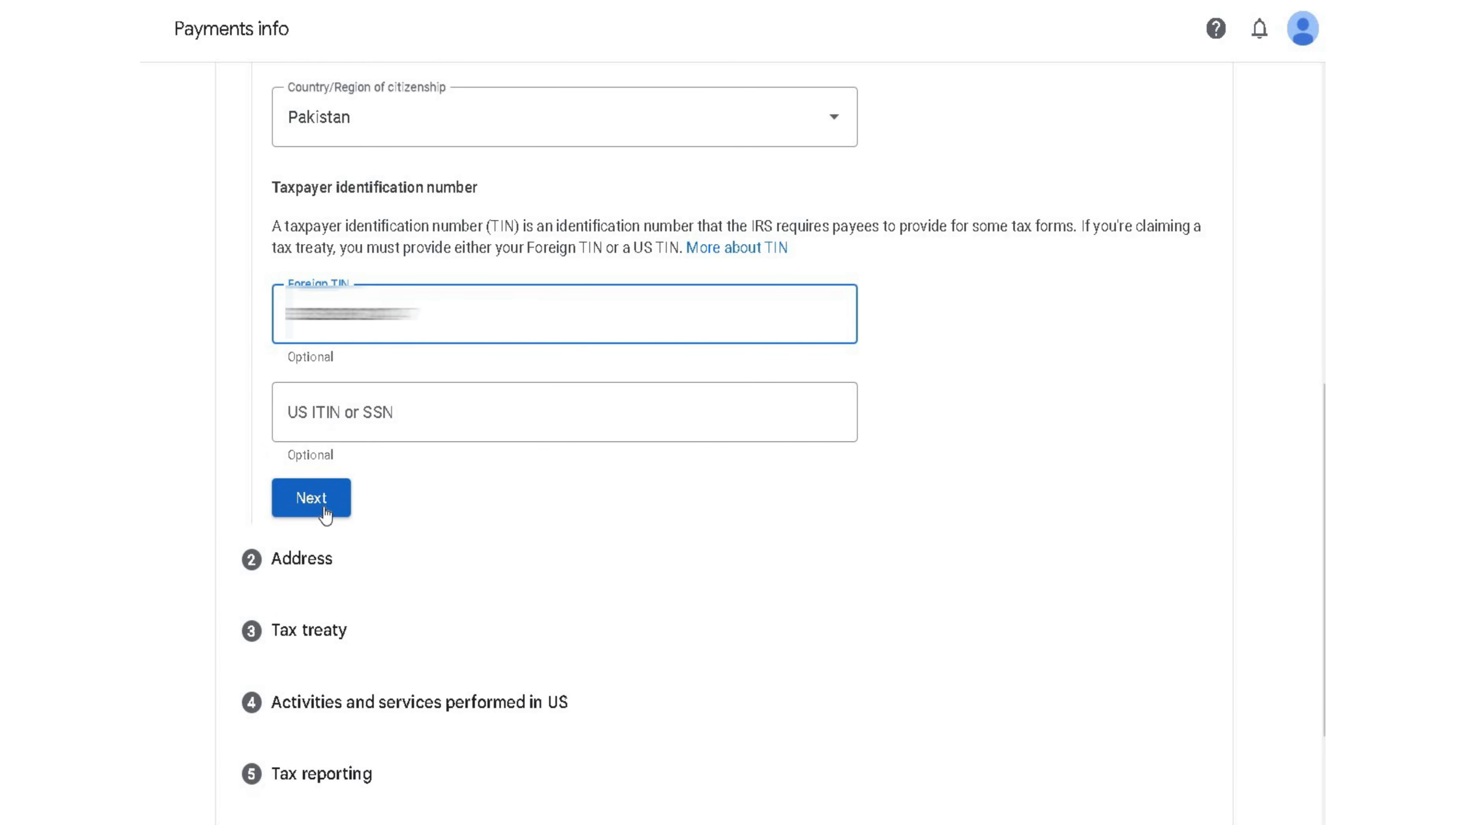
pyautogui.click(325, 511)
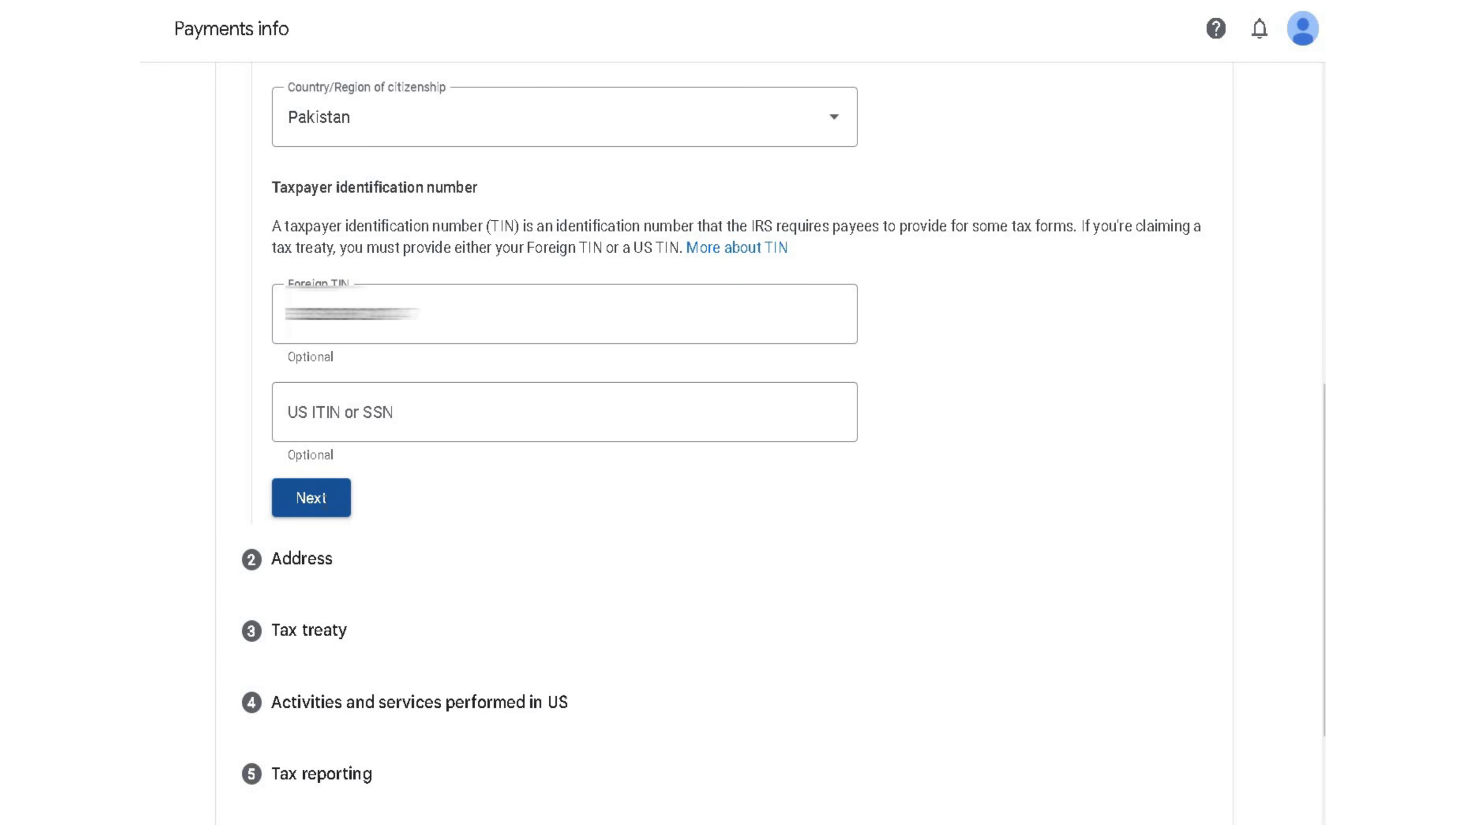
# Step: Mark the mailing address as the same as the permanent residence address in the address section
pyautogui.scroll(-2, 426, 193)
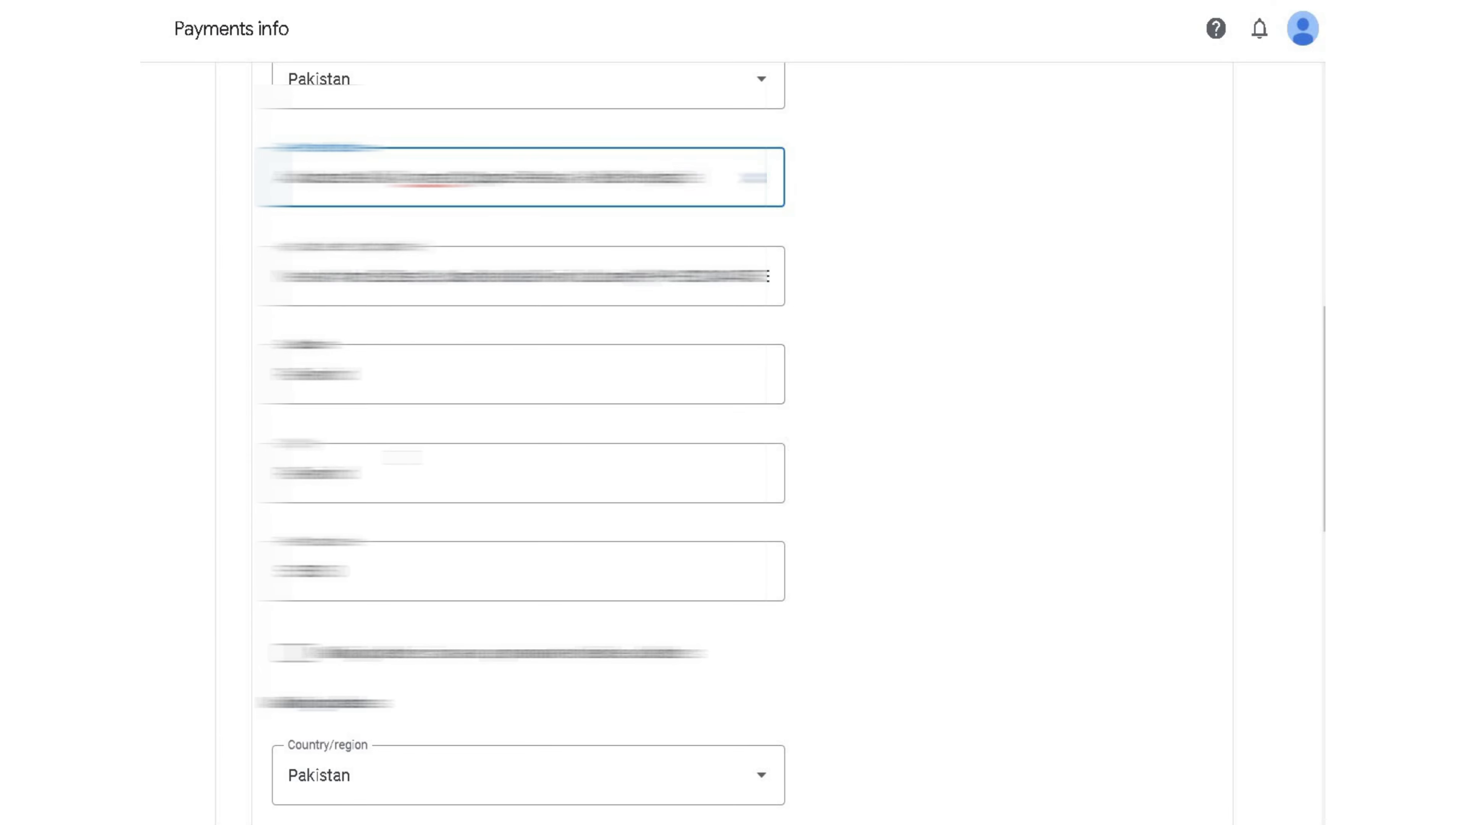
pyautogui.scroll(-3, 363, 459)
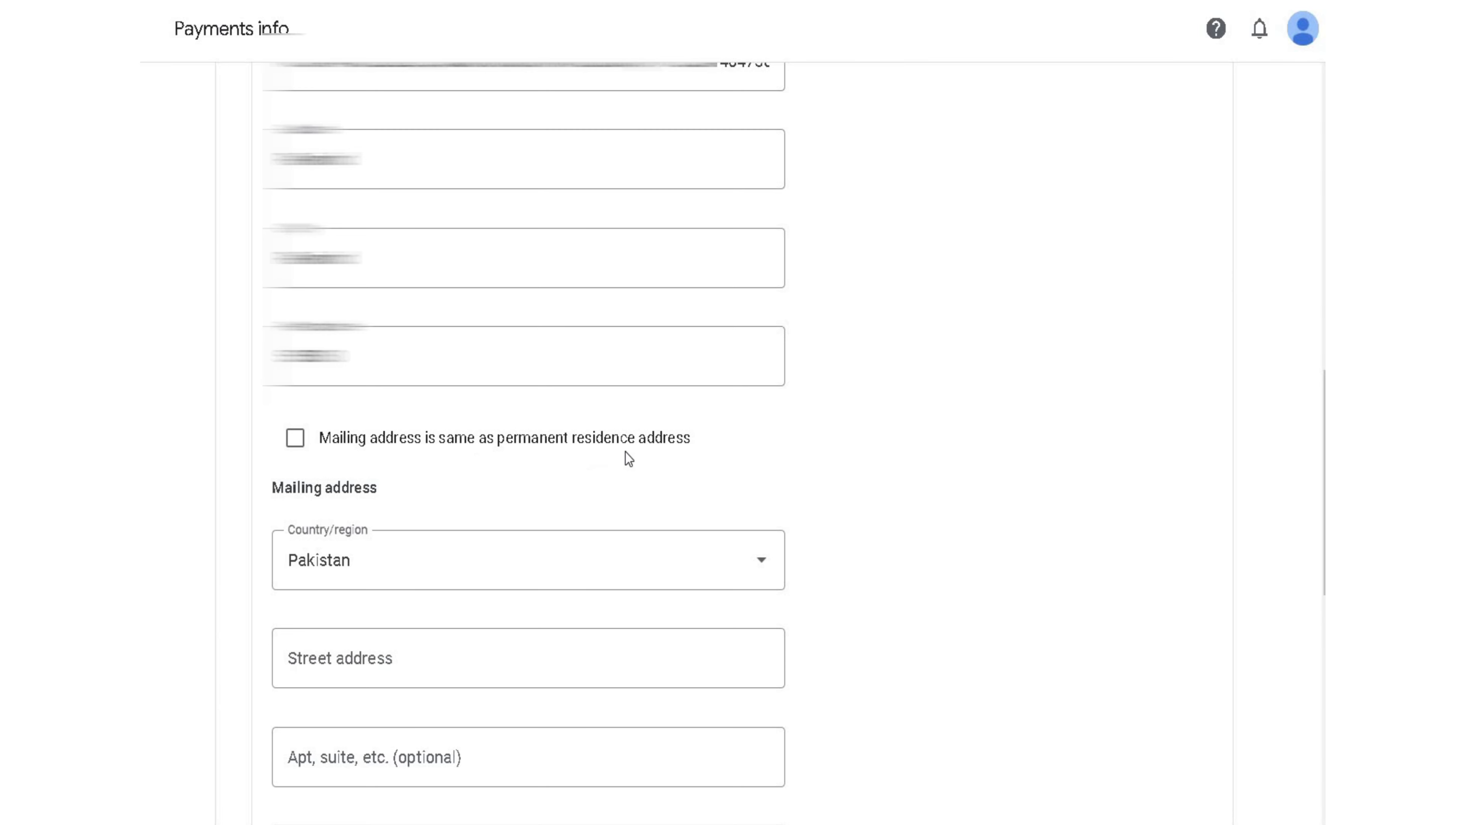
pyautogui.click(297, 442)
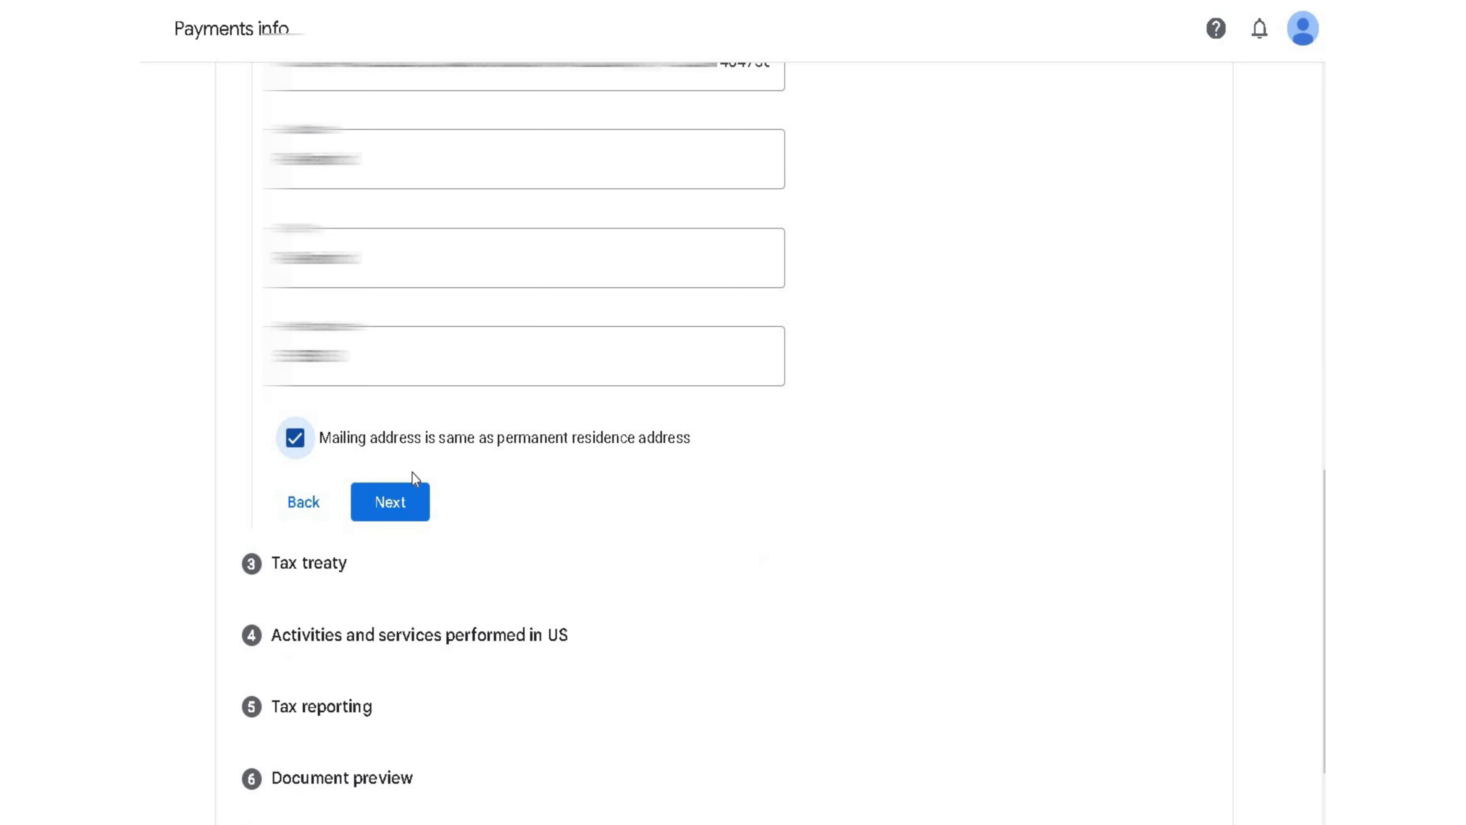
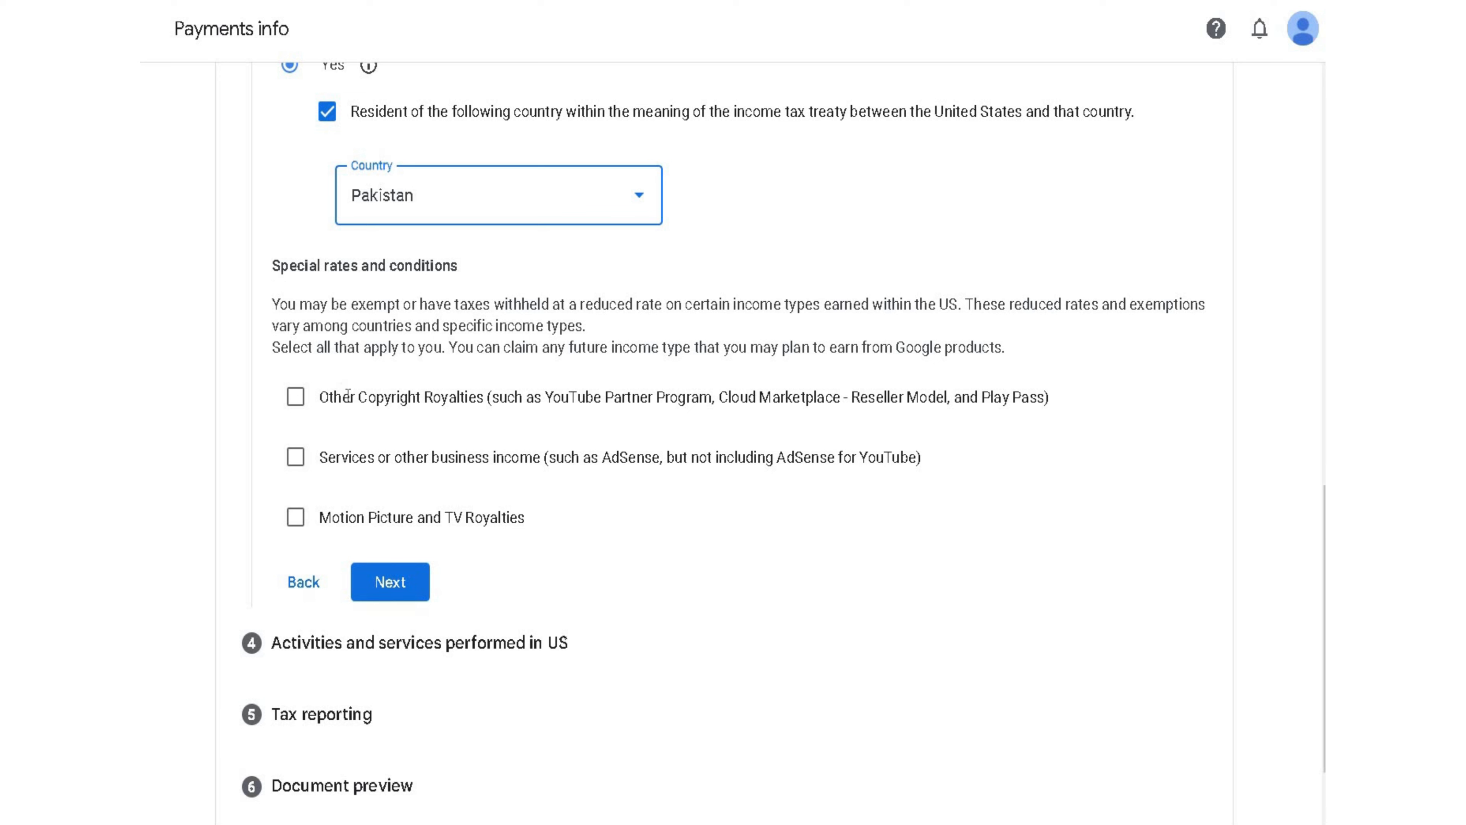
# Step: Claim Other Copyright Royalties under Article 8 and paragraph 1 at the 0% reduced treaty rate and confirm the treaty terms are met
pyautogui.click(299, 402)
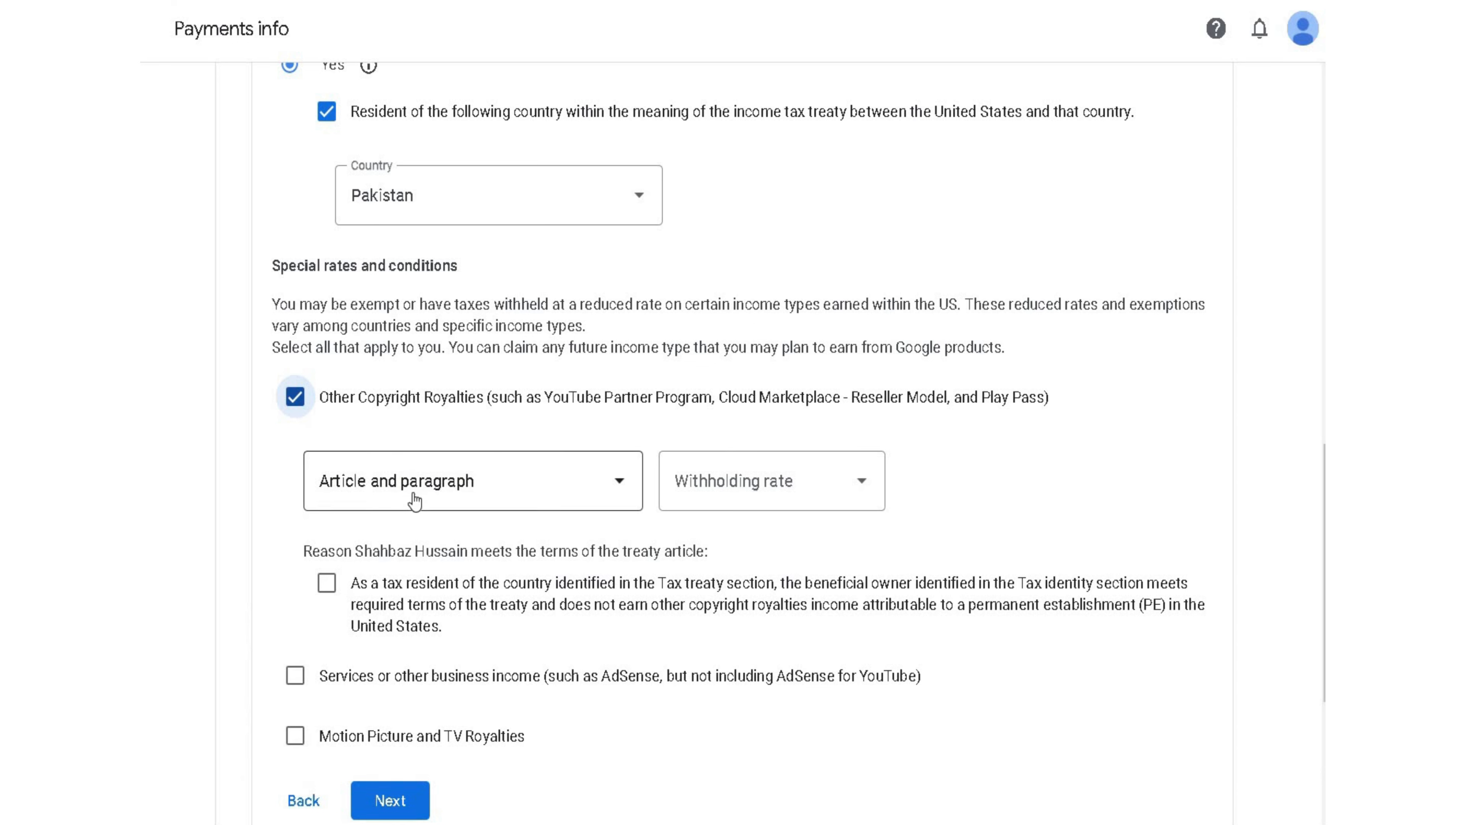
pyautogui.click(621, 492)
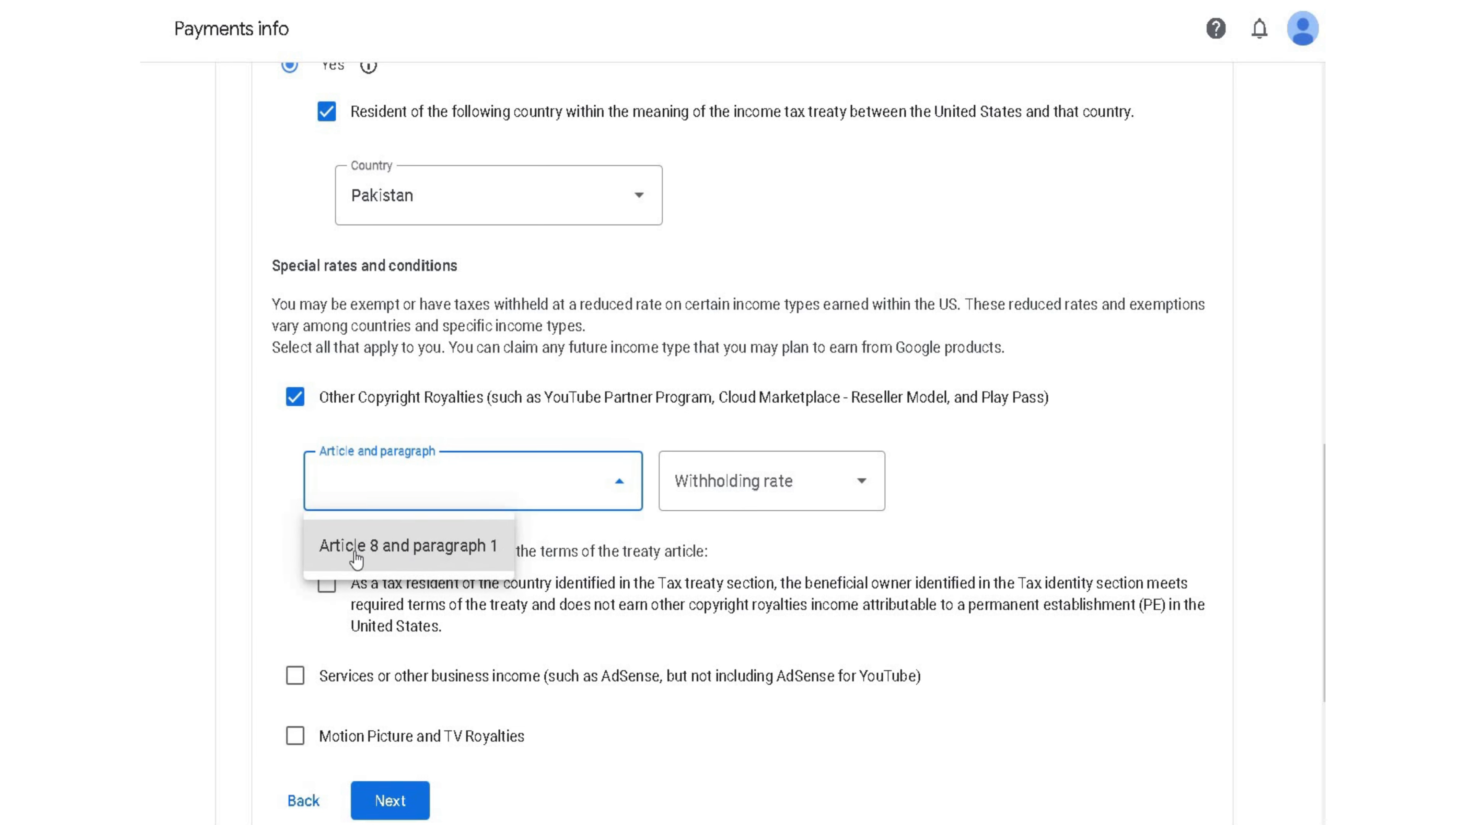
pyautogui.click(431, 551)
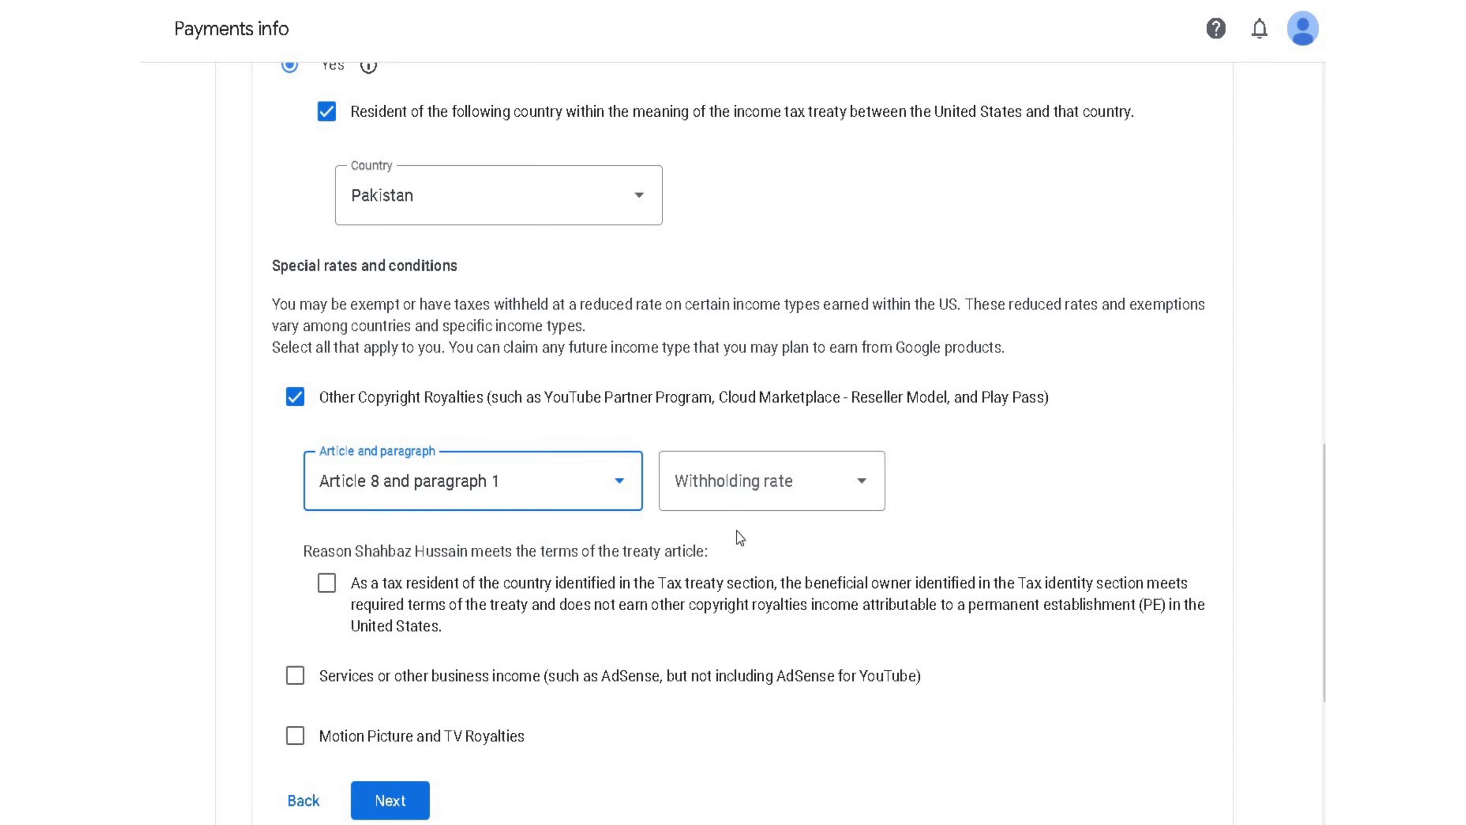
pyautogui.click(861, 486)
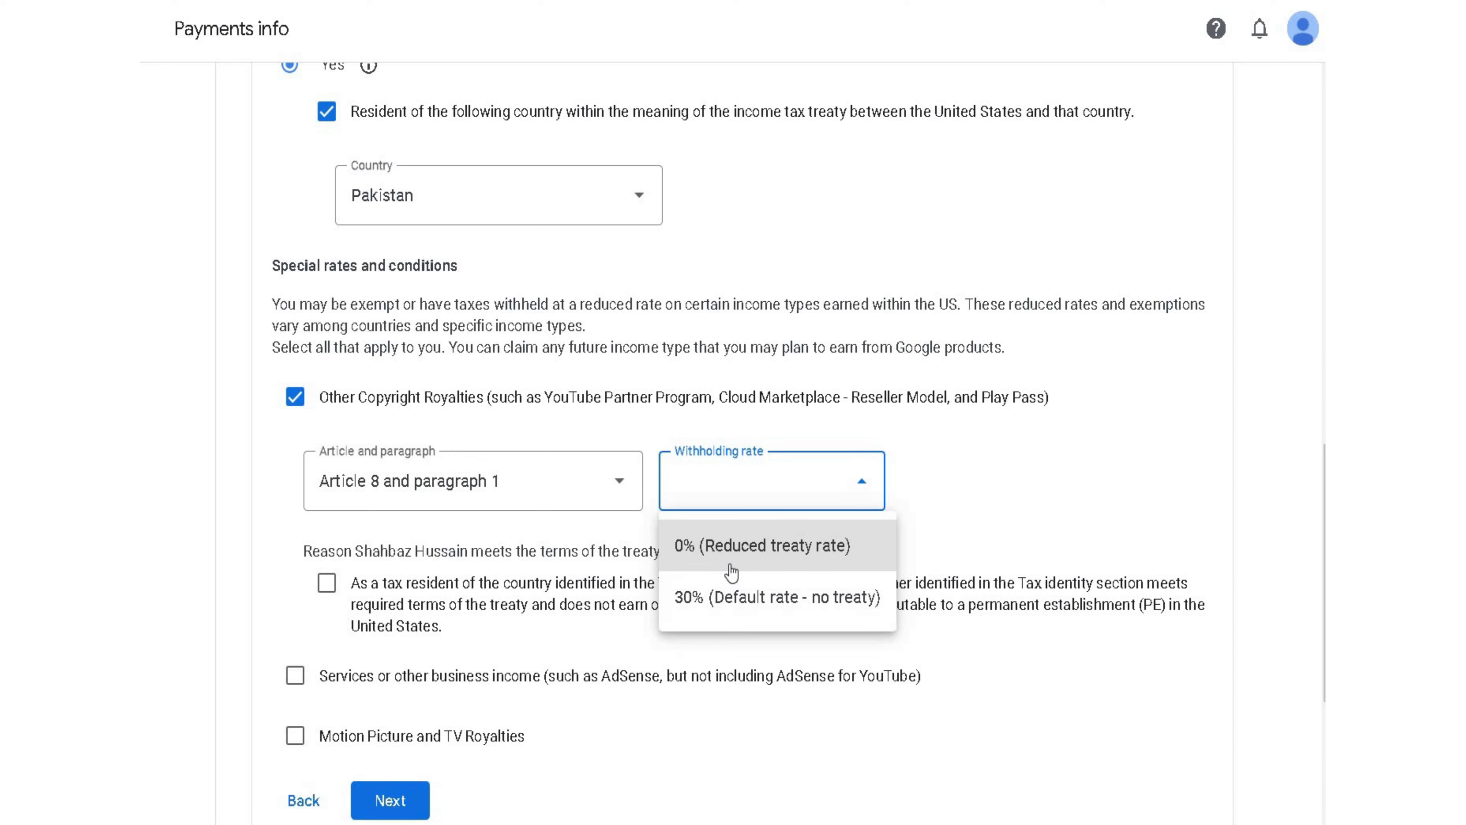
pyautogui.click(740, 547)
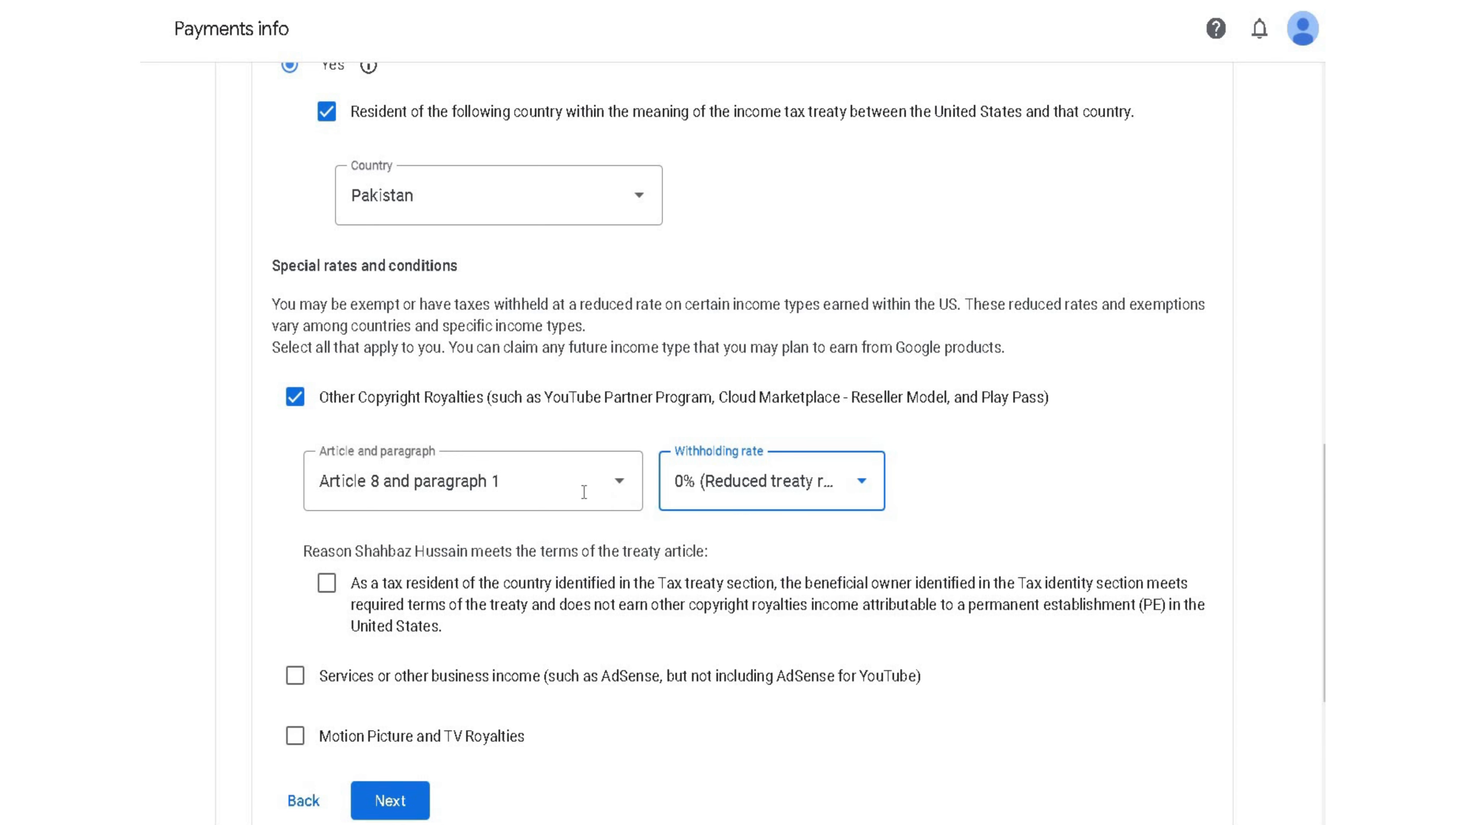
pyautogui.scroll(-2, 589, 498)
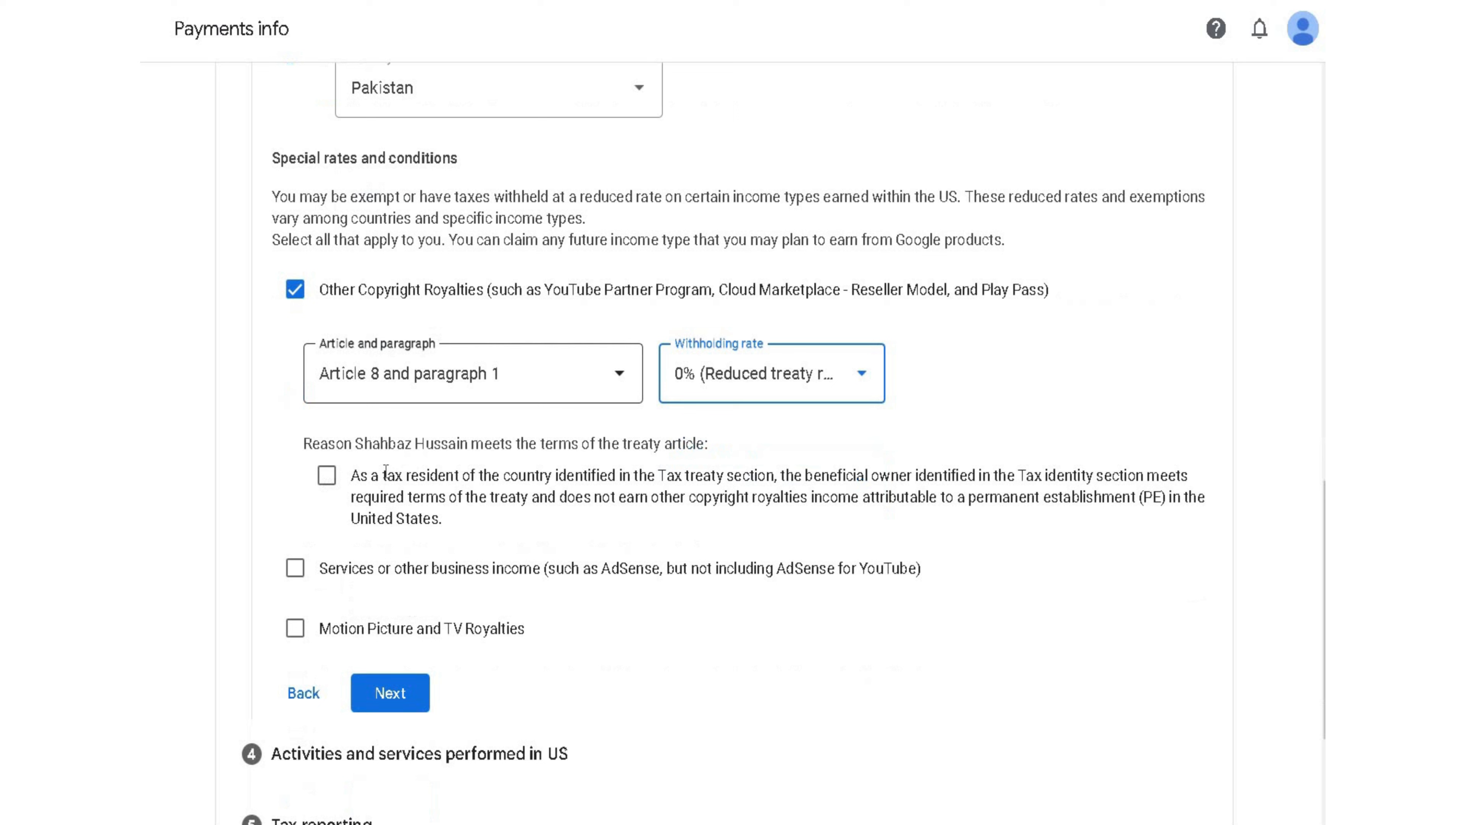
pyautogui.click(327, 475)
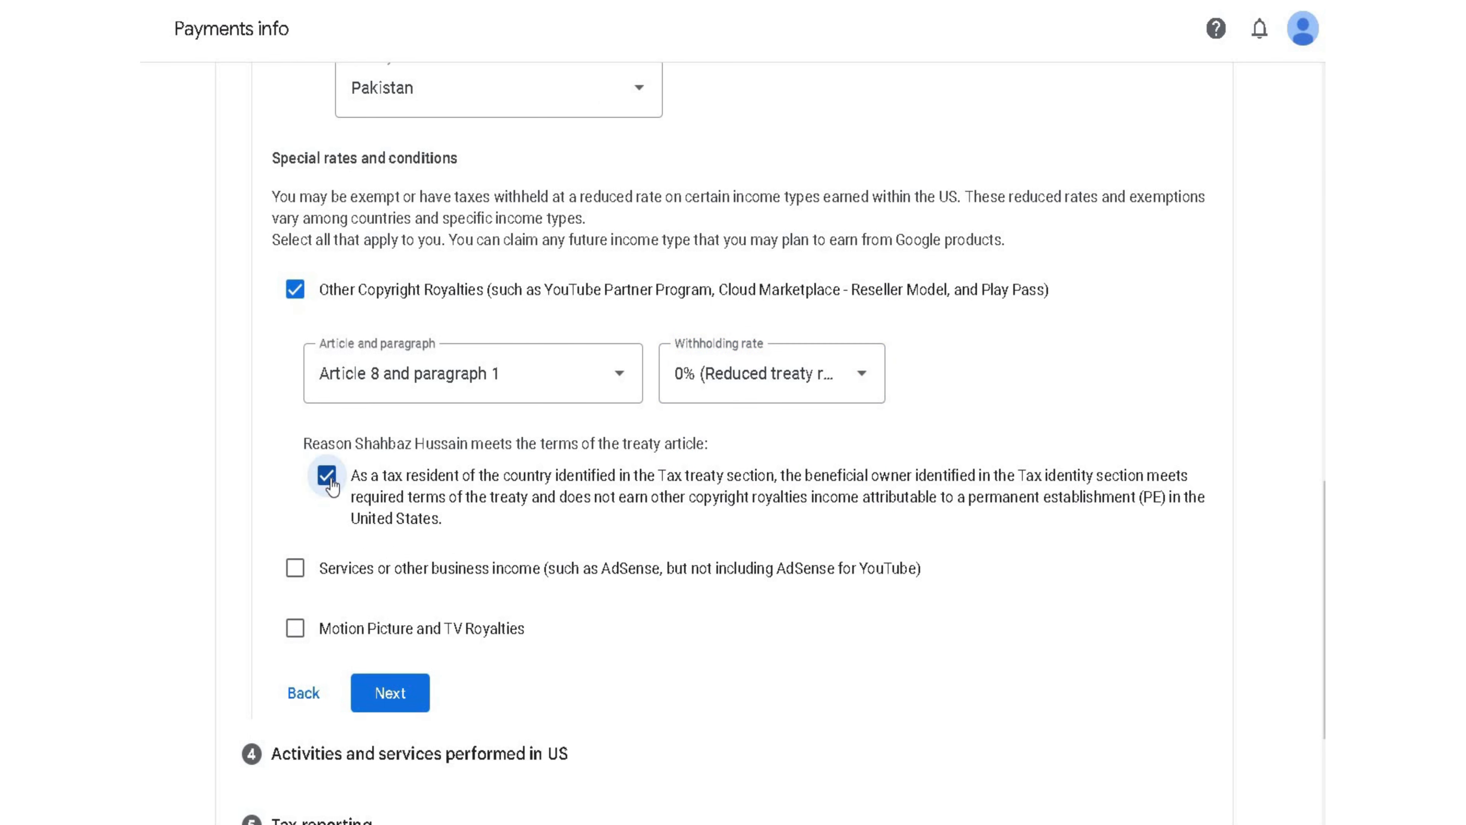
# Step: Claim services or other business income under Article 3 and paragraph 2 at the 0% reduced treaty rate and confirm its treaty terms
pyautogui.scroll(-2, 297, 475)
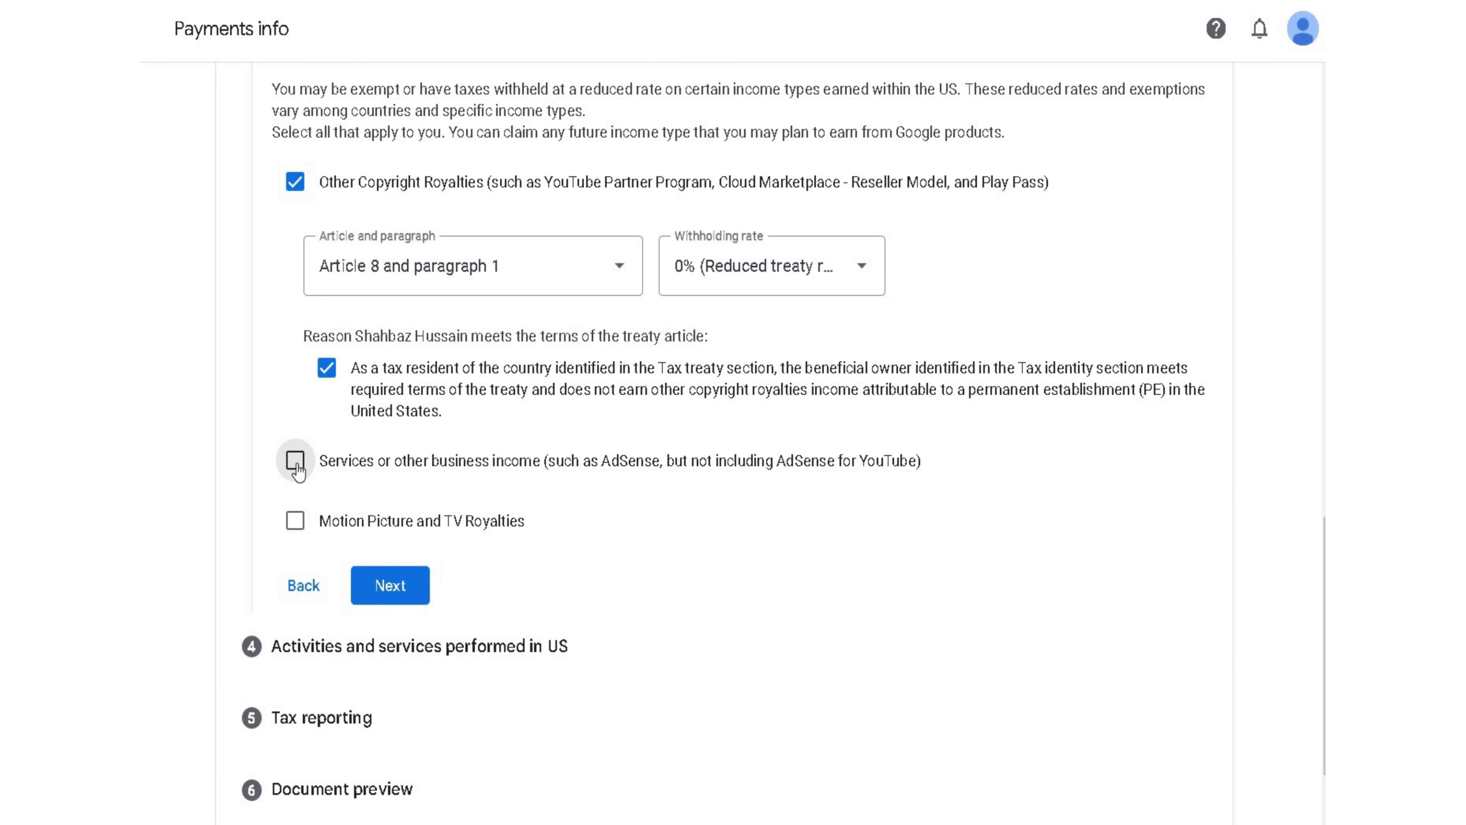
pyautogui.click(296, 461)
pyautogui.scroll(-2, 354, 492)
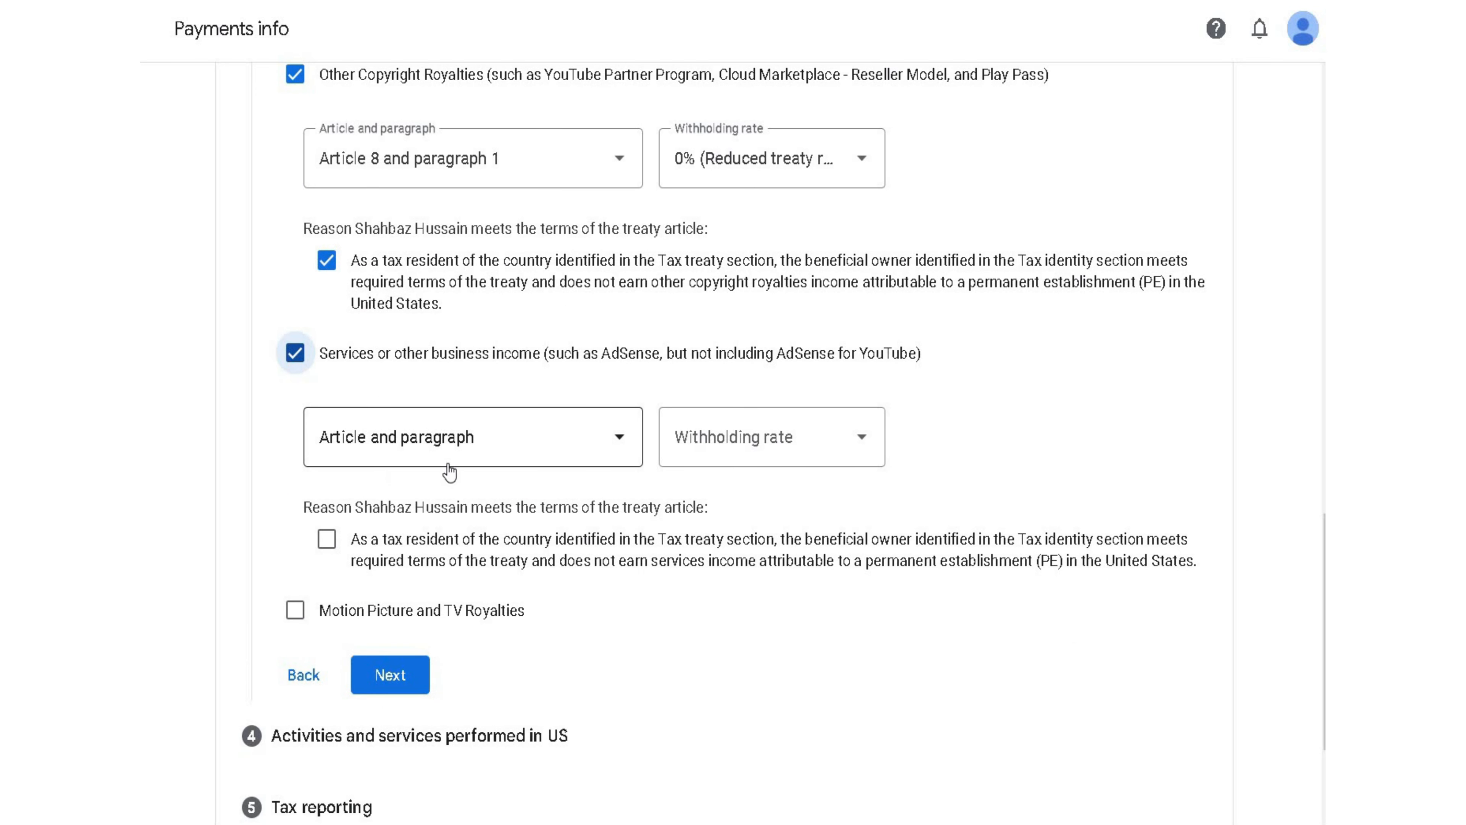
pyautogui.click(623, 442)
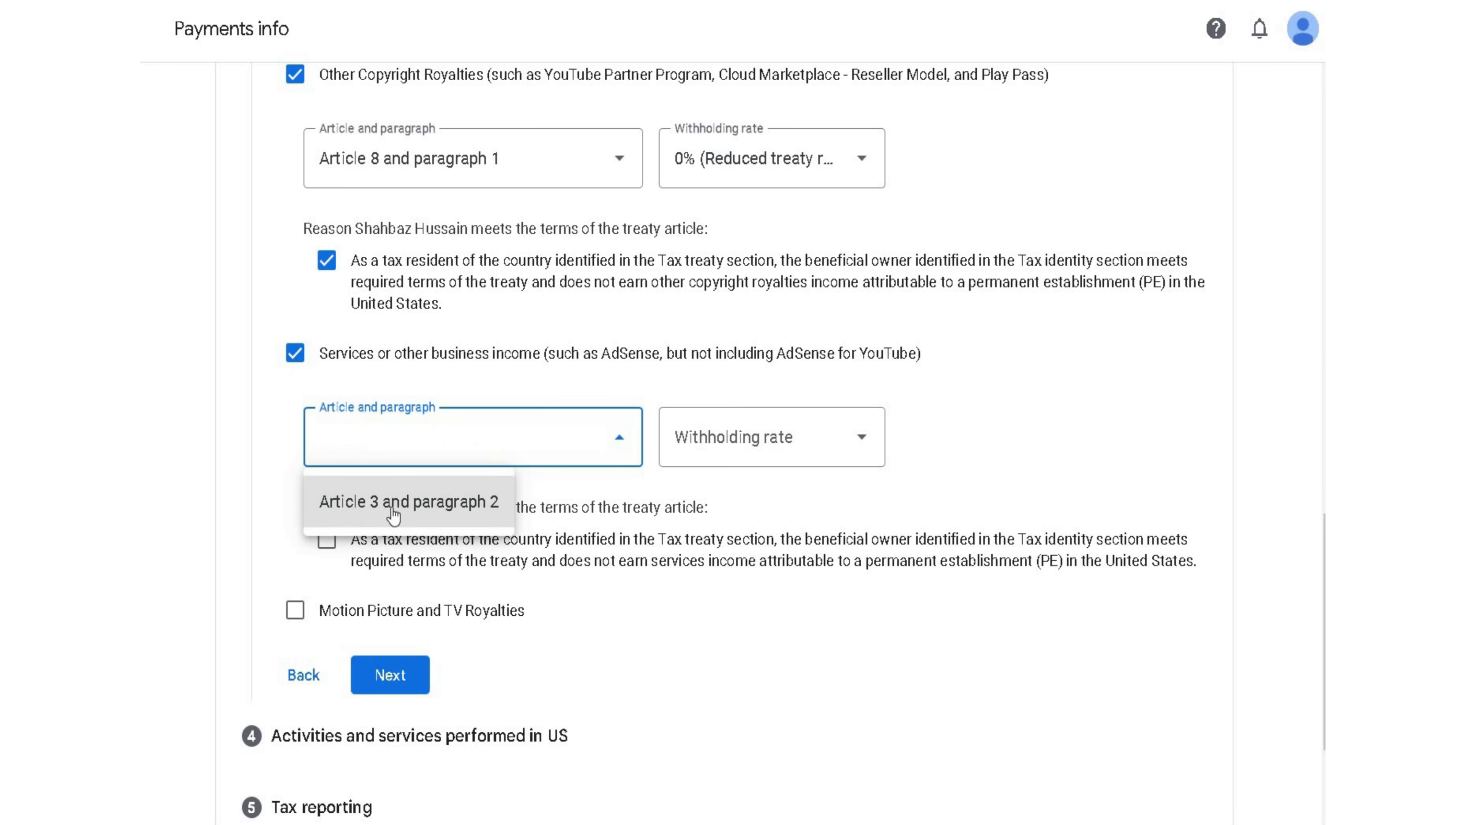
pyautogui.click(435, 502)
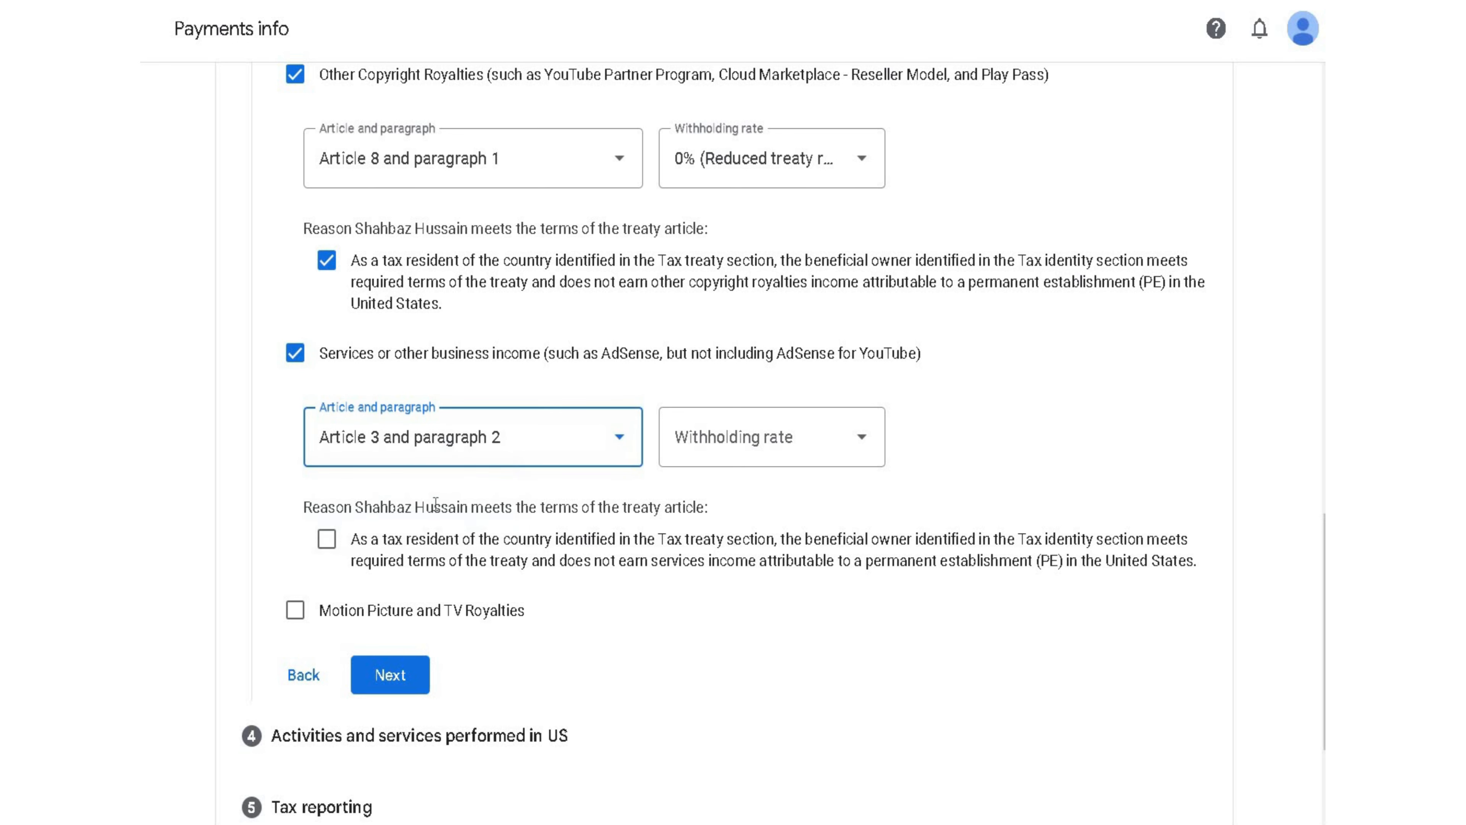
pyautogui.click(860, 439)
pyautogui.click(837, 502)
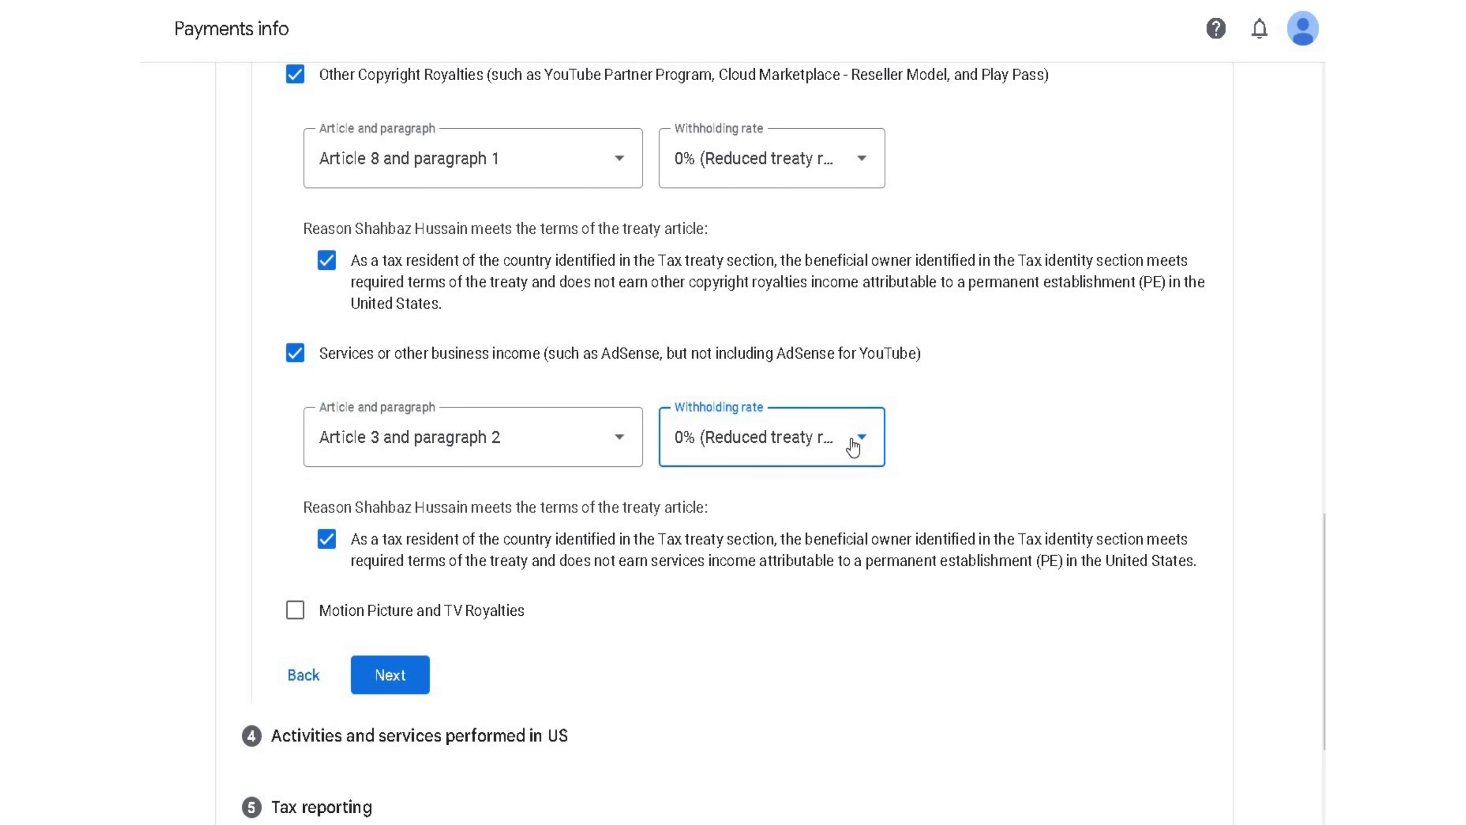
# Step: Reselect the 0% reduced treaty rate for services income and switch its treaty-terms confirmation off and on again
pyautogui.click(869, 444)
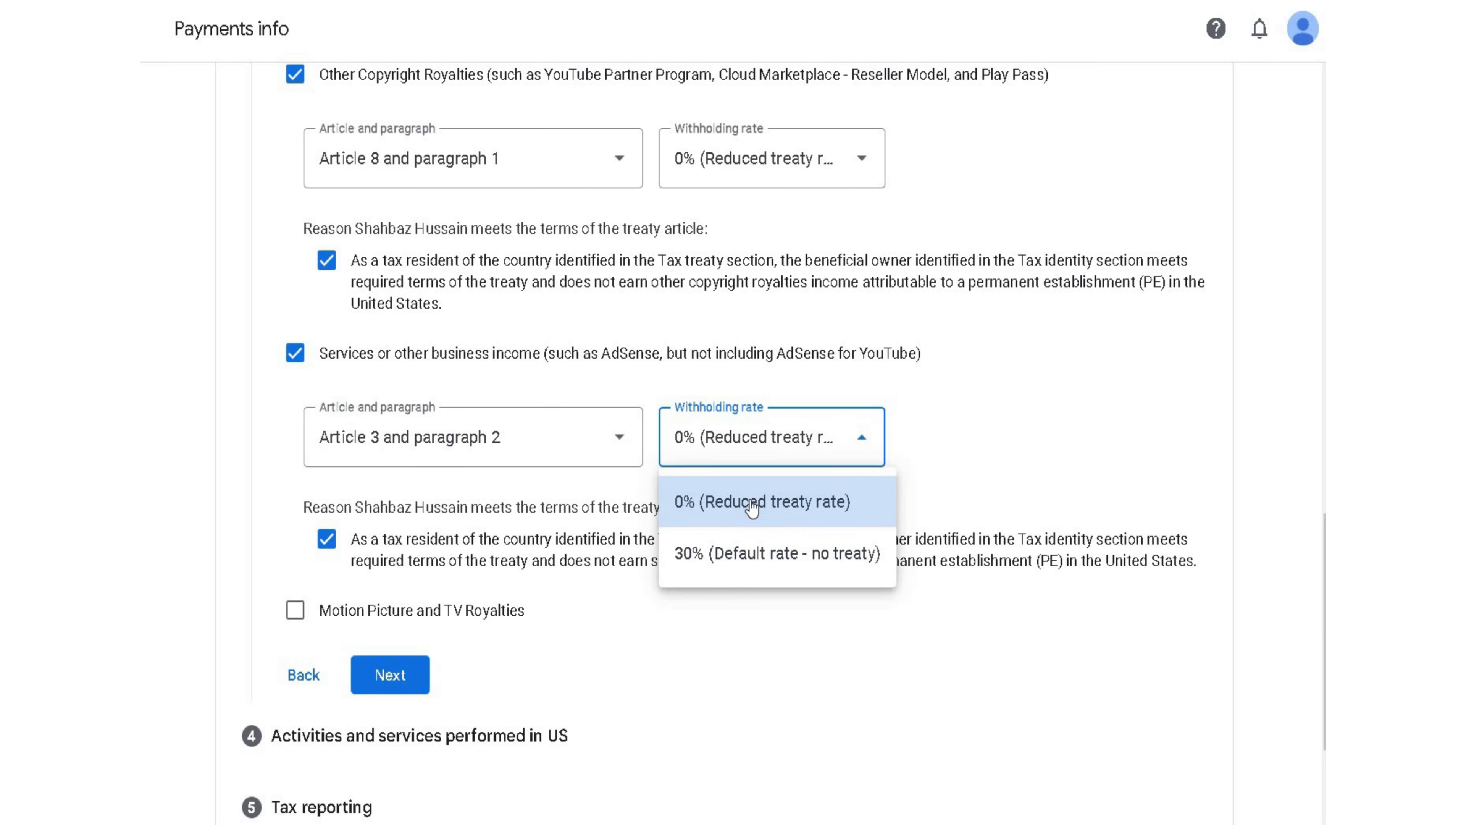
pyautogui.click(750, 501)
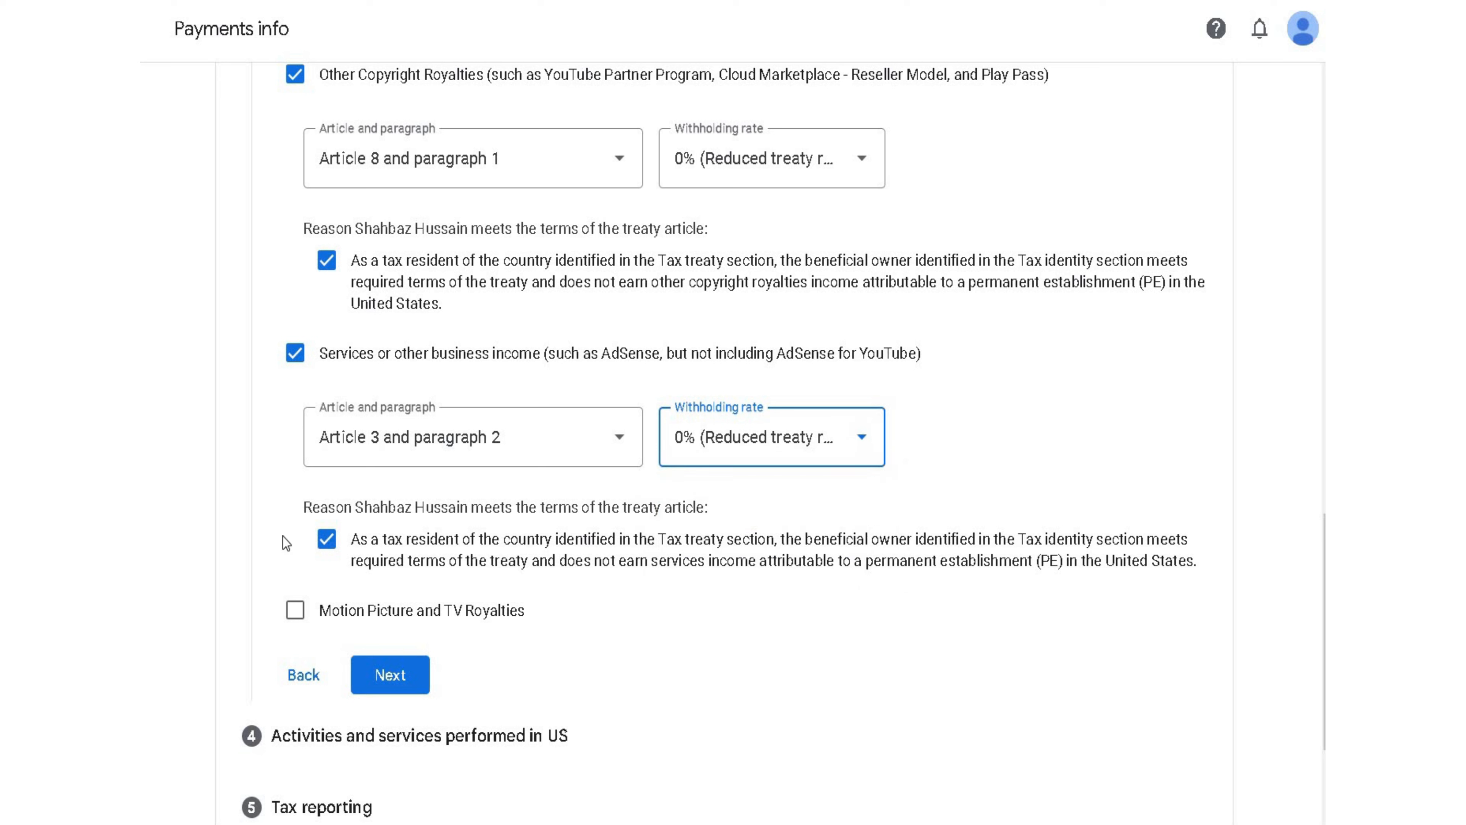
pyautogui.click(327, 539)
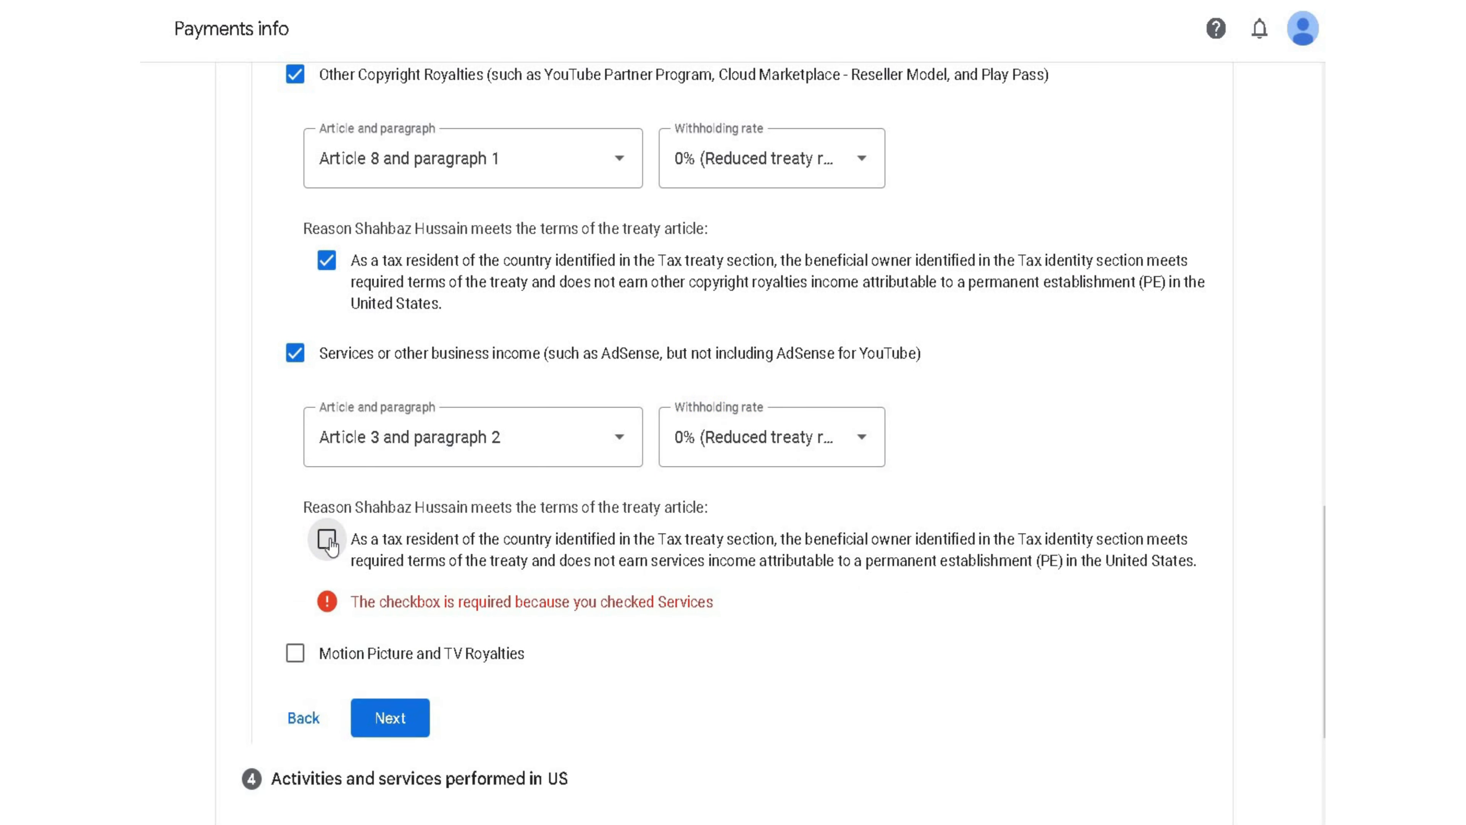
pyautogui.click(327, 540)
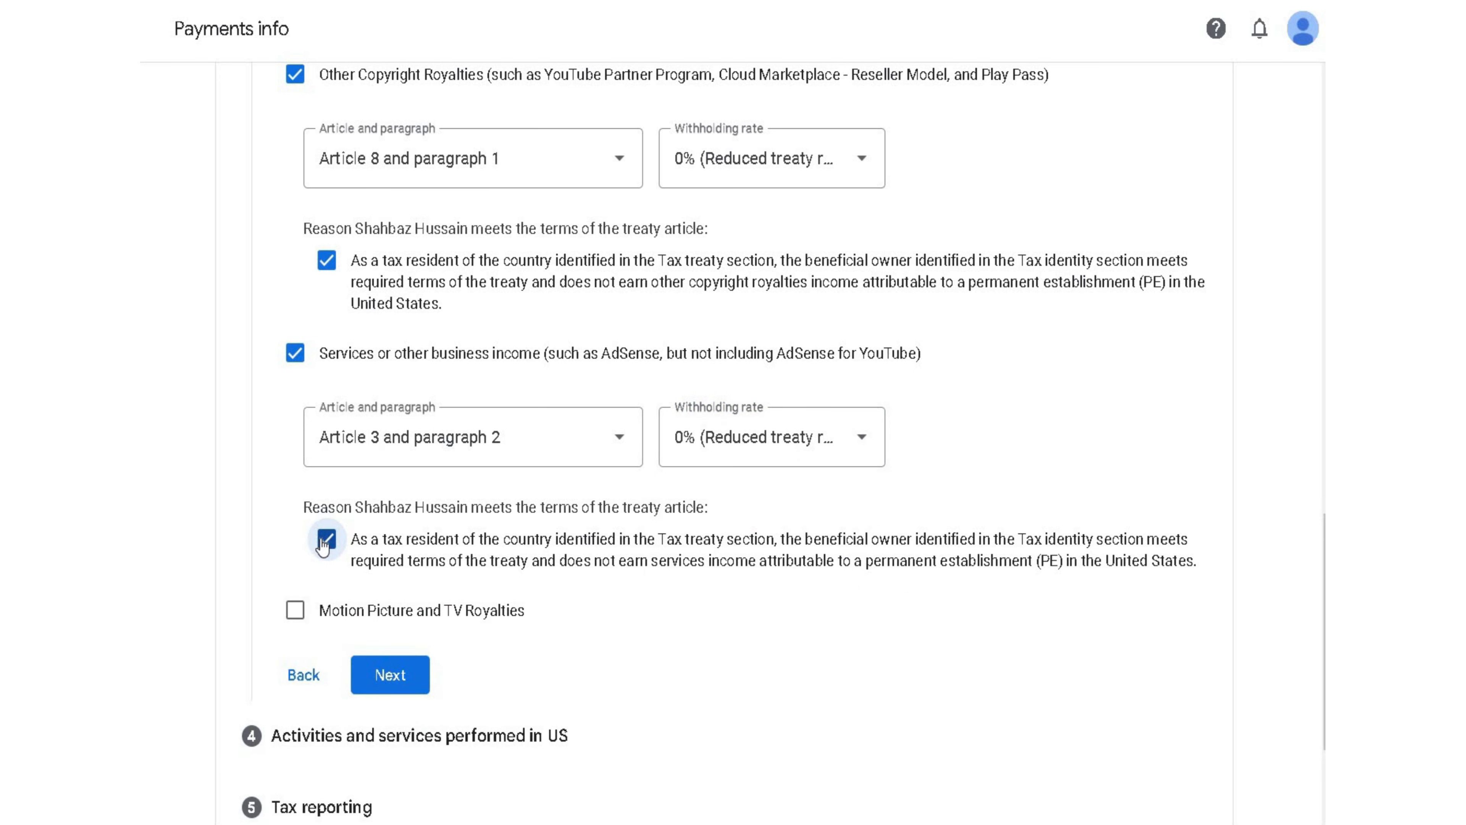
pyautogui.click(328, 543)
pyautogui.click(327, 543)
# Step: Add Motion Picture and TV Royalties with no treaty for this income type at the 30% default rate, confirm its terms, and submit the tax treaty section
pyautogui.click(296, 613)
pyautogui.scroll(-2, 562, 602)
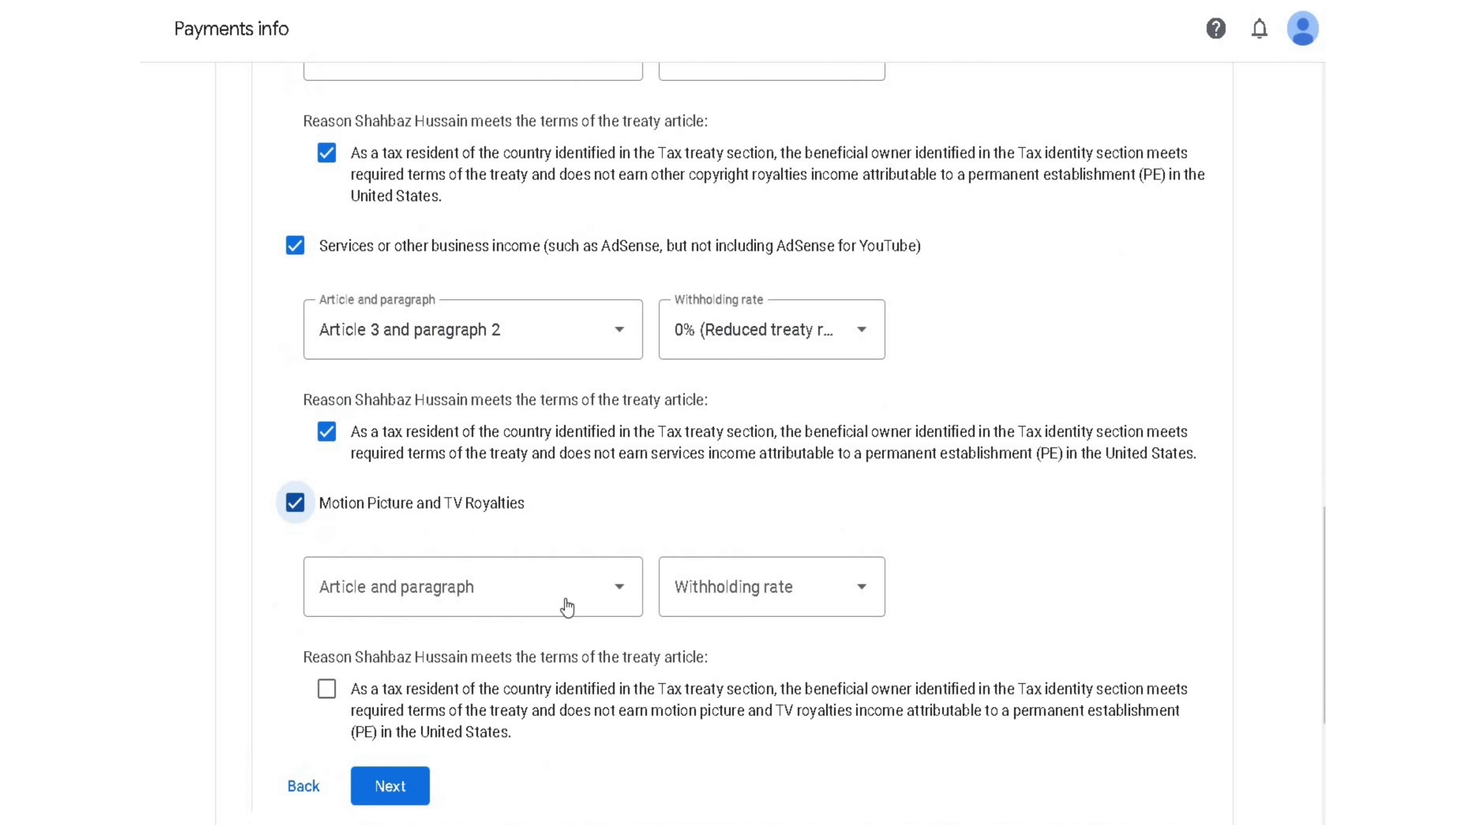
pyautogui.click(618, 596)
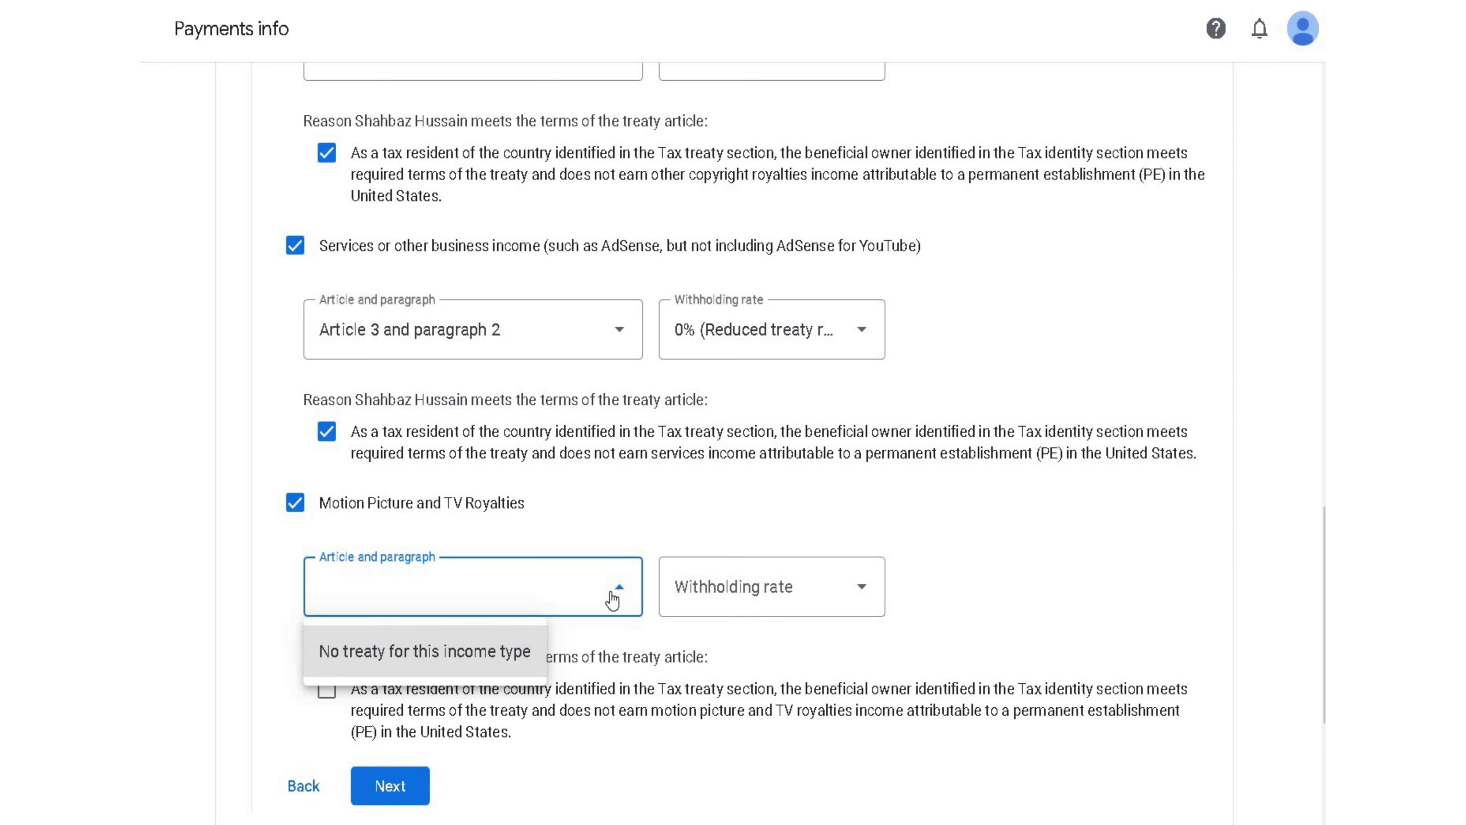
pyautogui.click(425, 651)
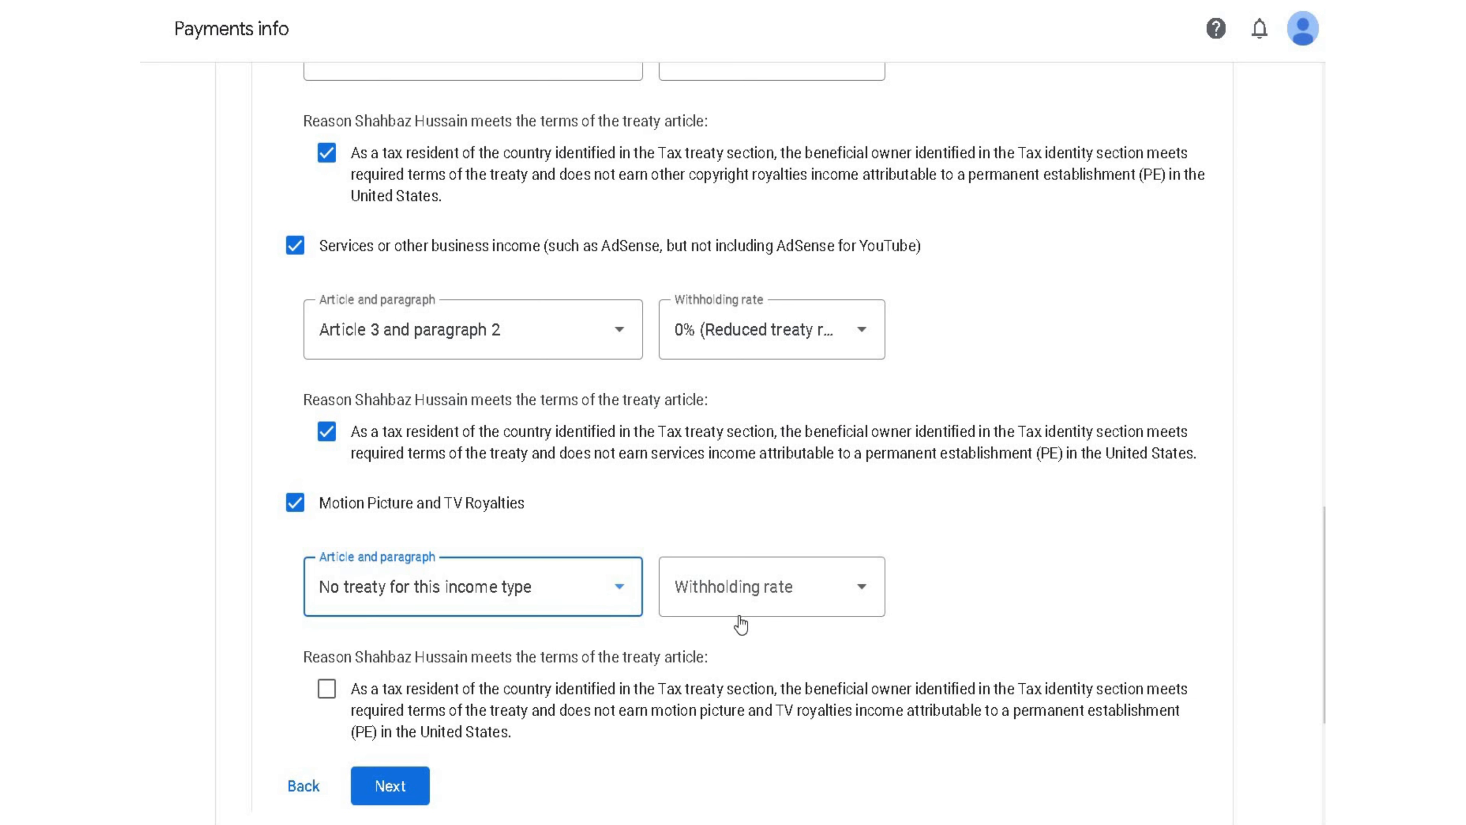
pyautogui.click(861, 589)
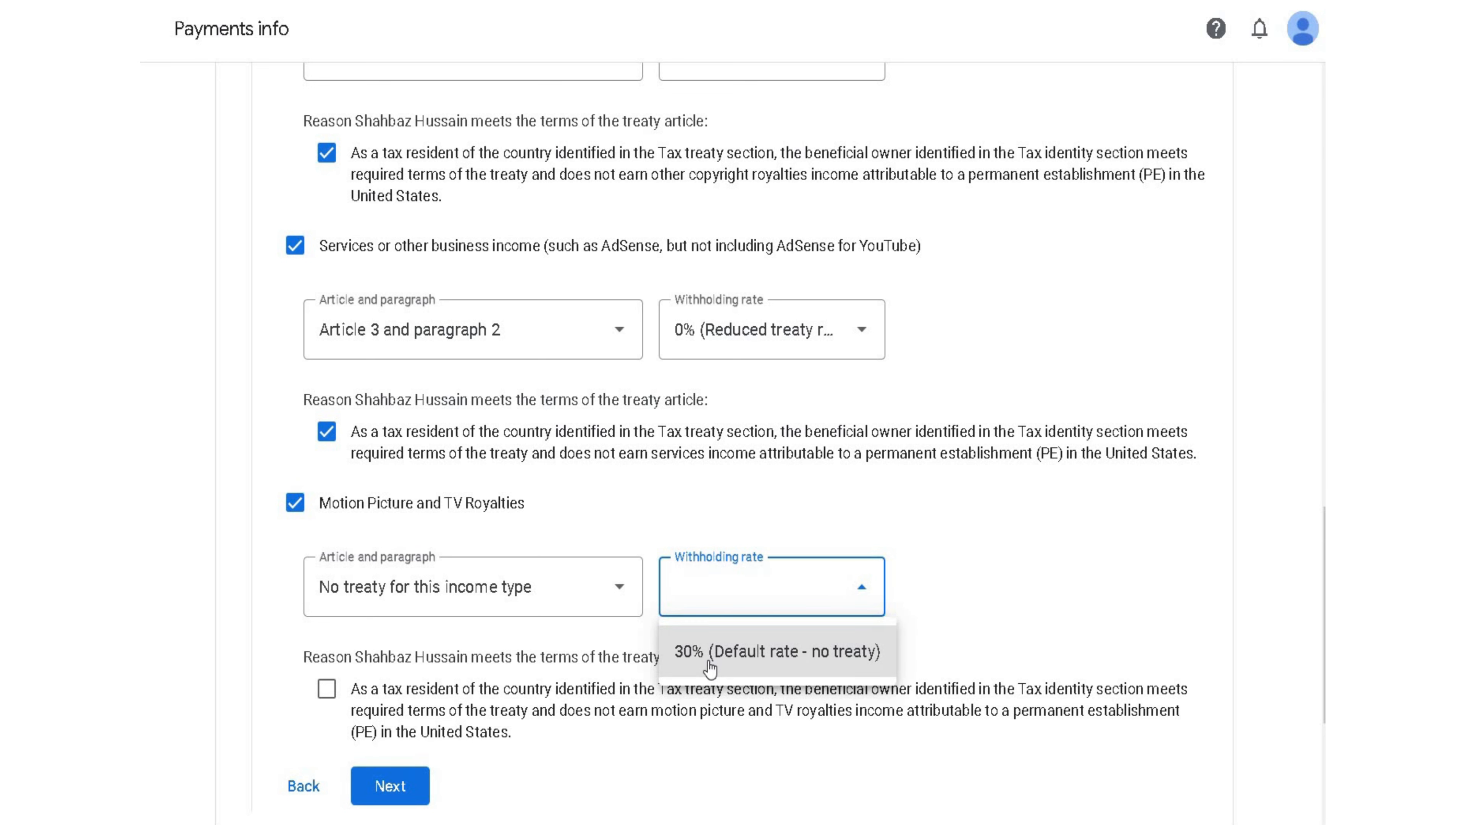
pyautogui.click(750, 655)
pyautogui.scroll(-2, 332, 581)
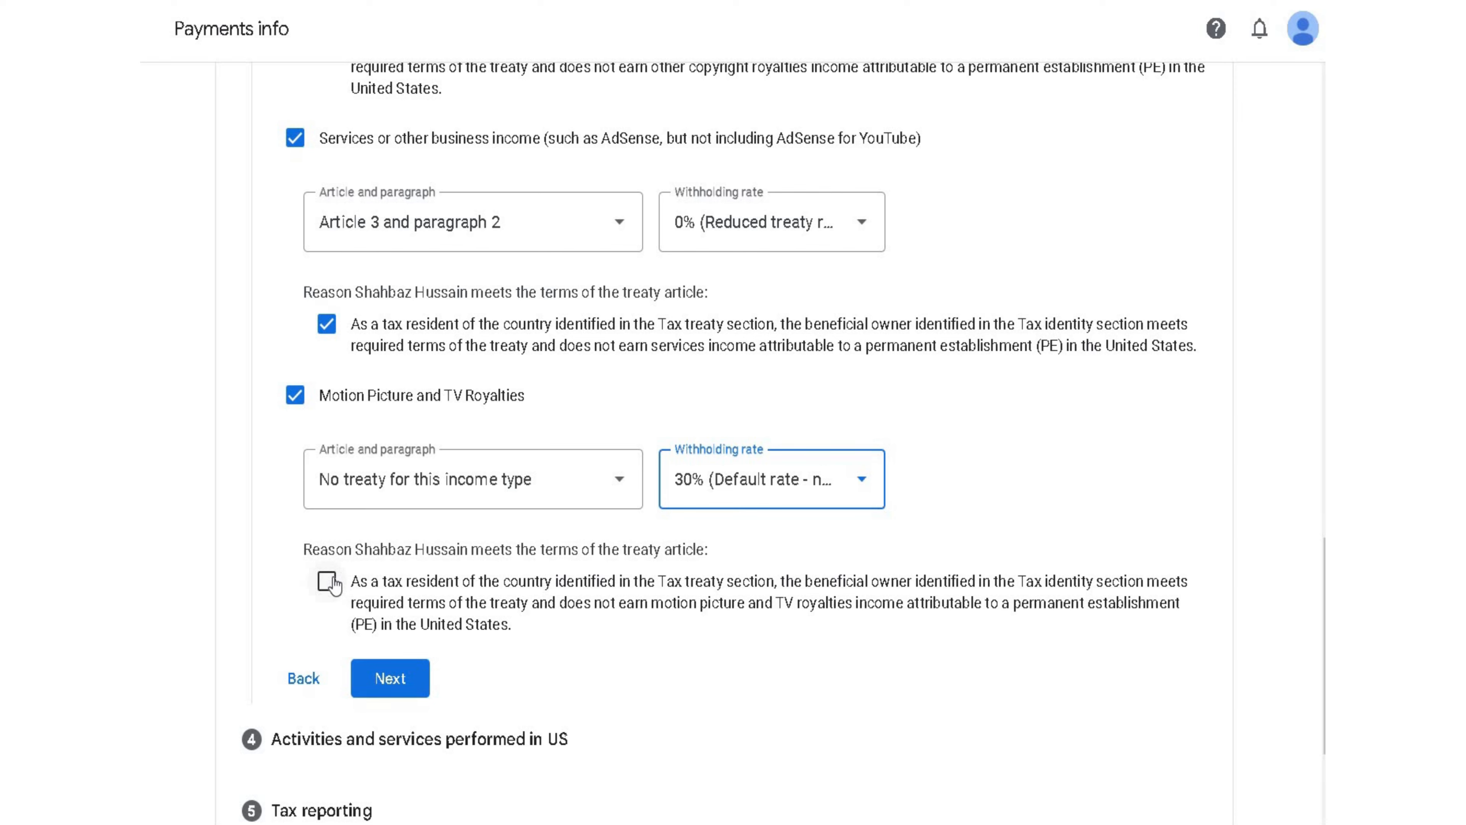
pyautogui.scroll(-2, 331, 581)
pyautogui.click(327, 476)
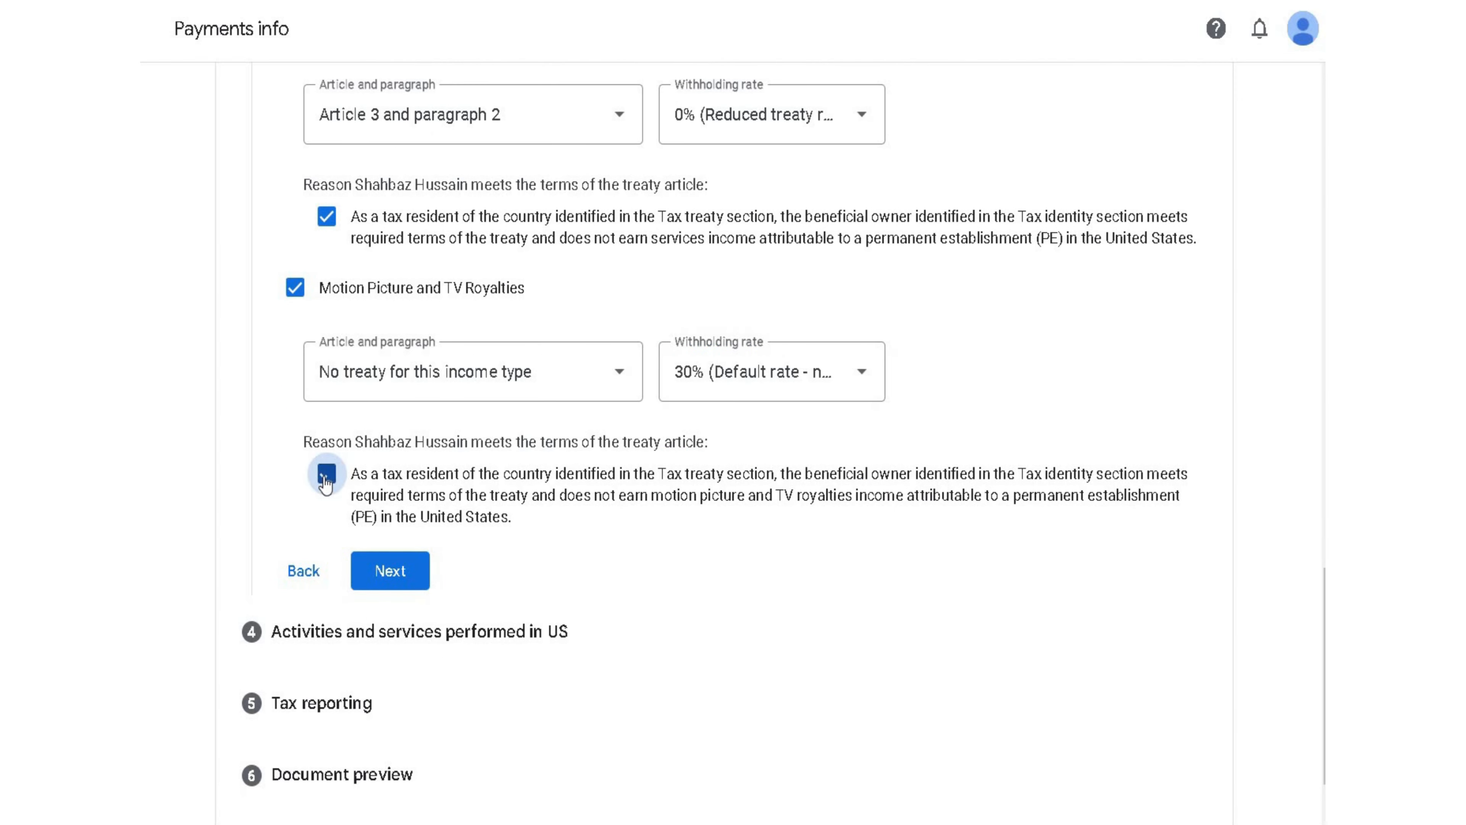
pyautogui.click(407, 573)
# Step: Answer No to activities performed within the US, certify that services are performed solely outside the US, and submit the section
pyautogui.scroll(-1, 289, 359)
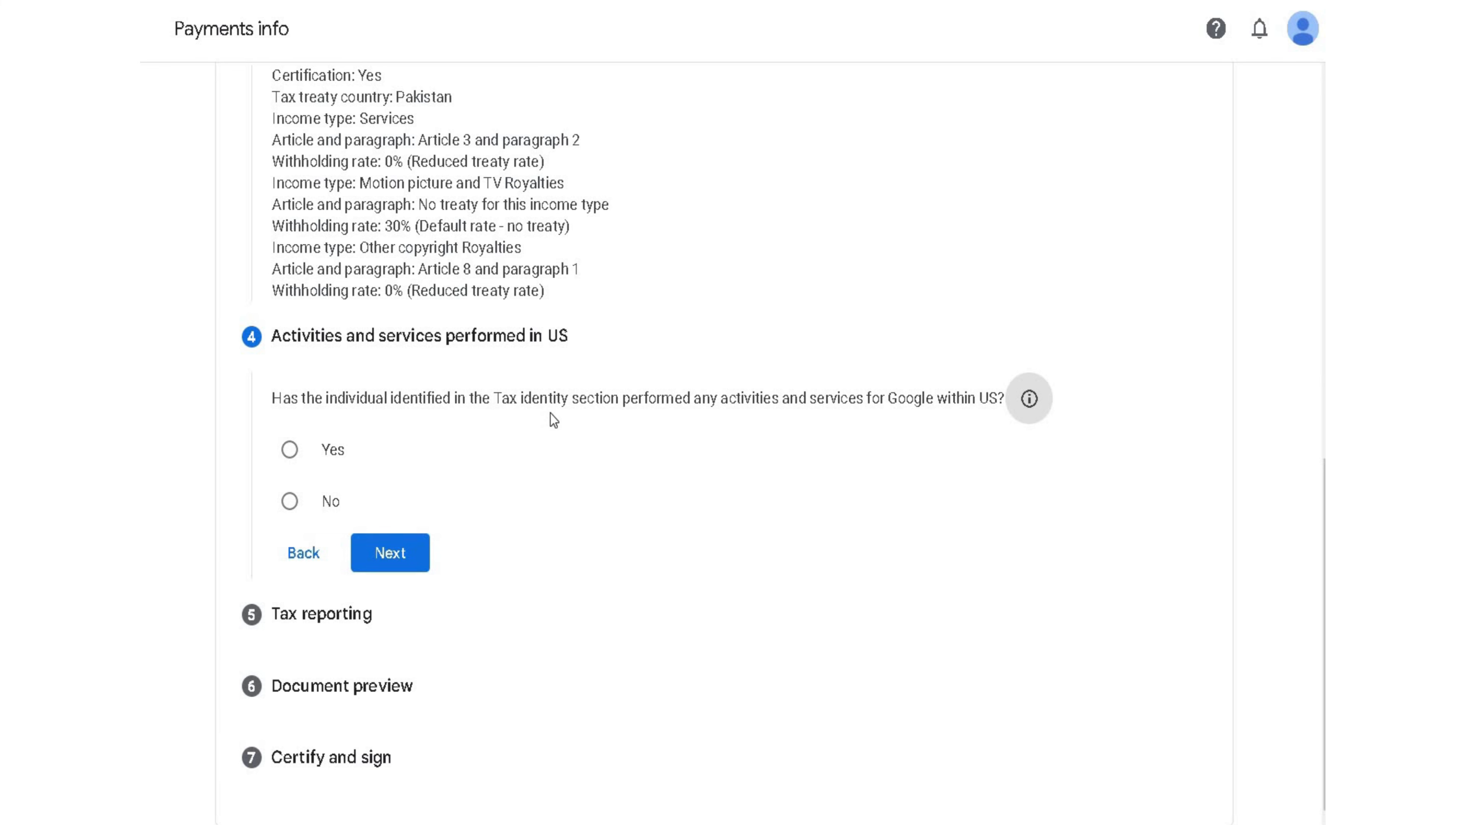
pyautogui.click(291, 502)
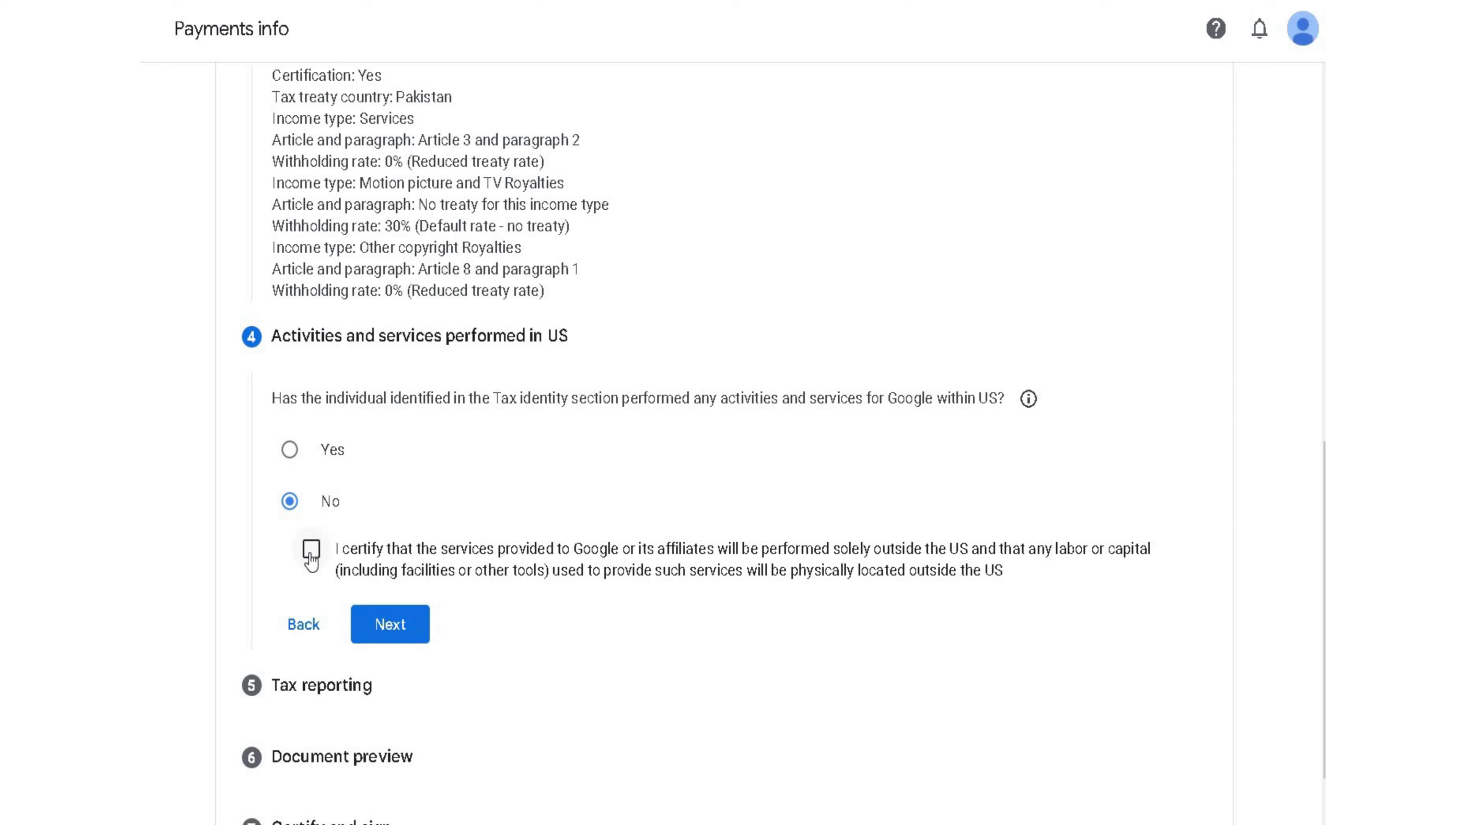
pyautogui.click(310, 555)
pyautogui.scroll(-1, 396, 575)
pyautogui.click(390, 554)
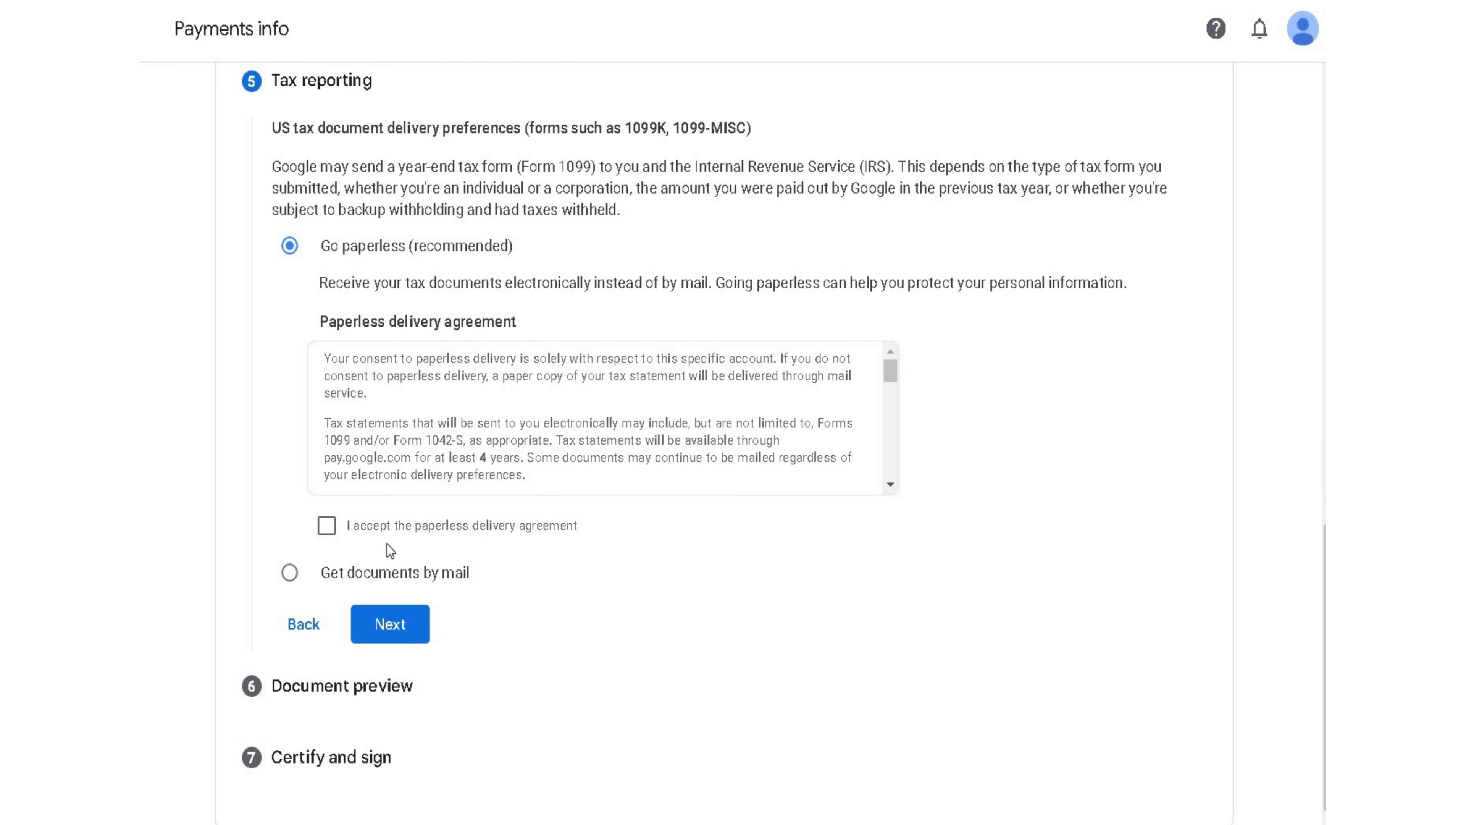
# Step: Choose paperless delivery of US tax documents, accept the paperless delivery agreement, and submit the tax reporting section
pyautogui.click(328, 527)
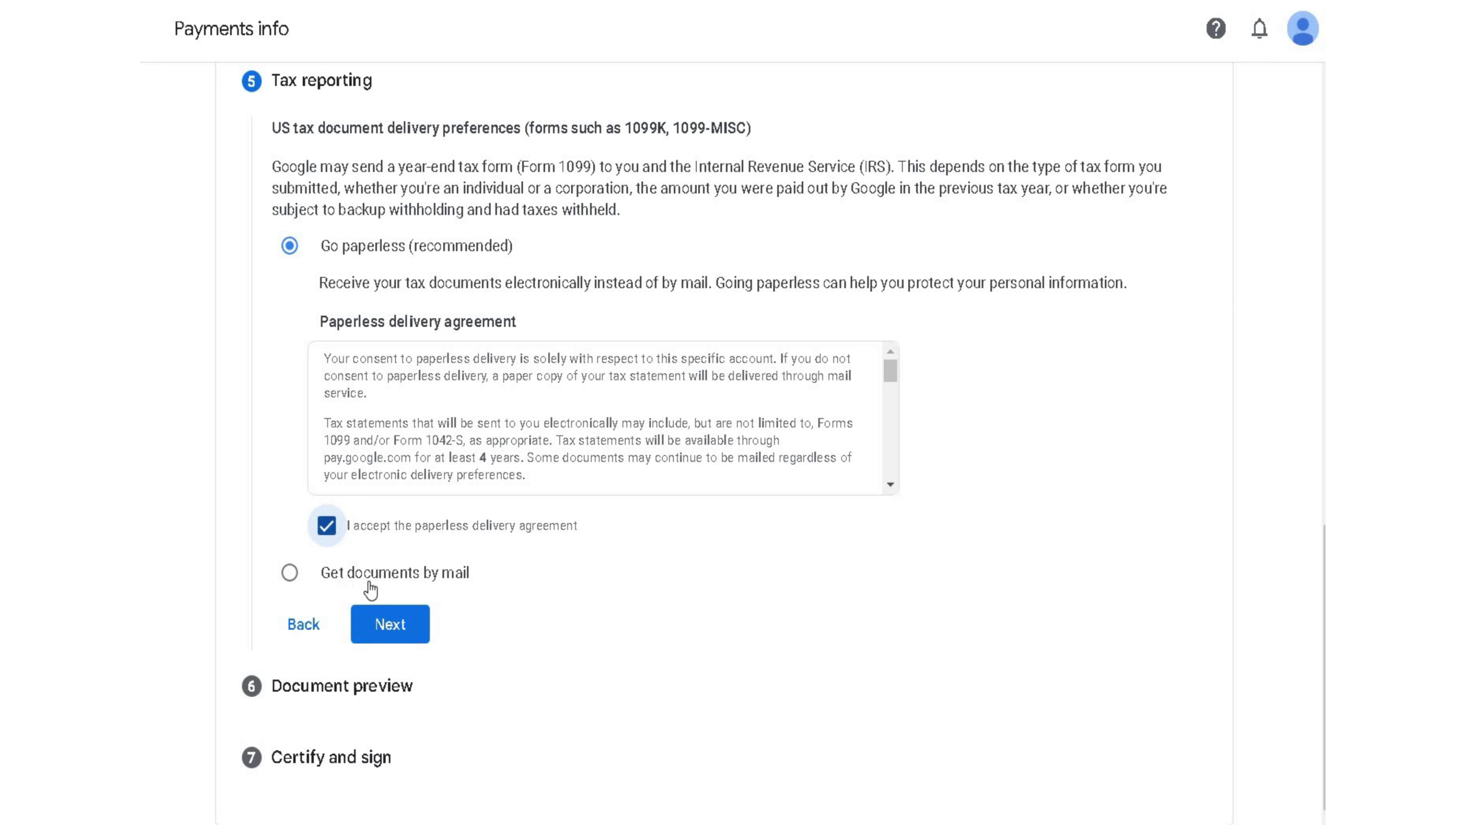
pyautogui.click(296, 584)
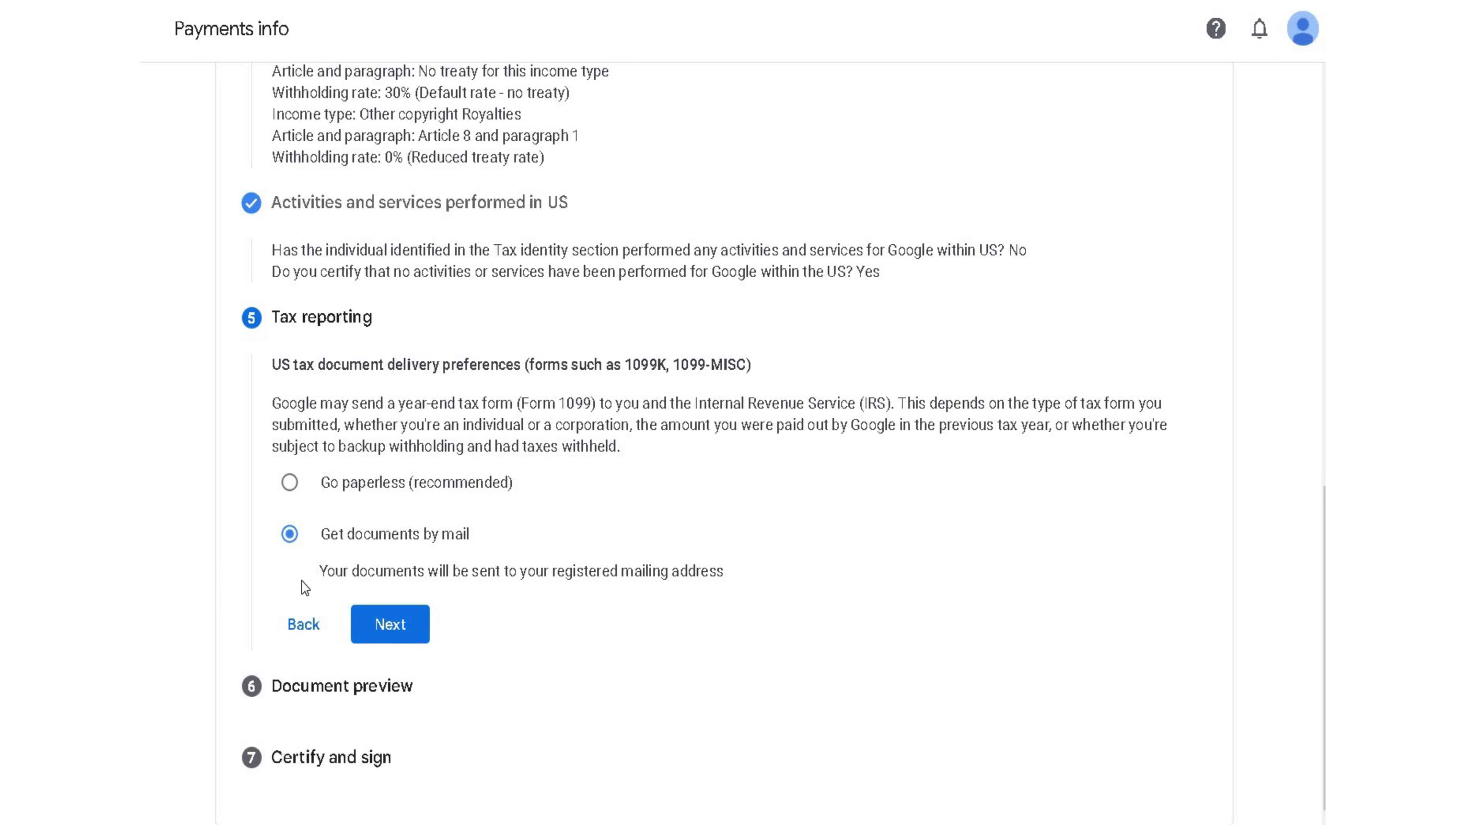
pyautogui.click(291, 484)
pyautogui.scroll(-3, 307, 533)
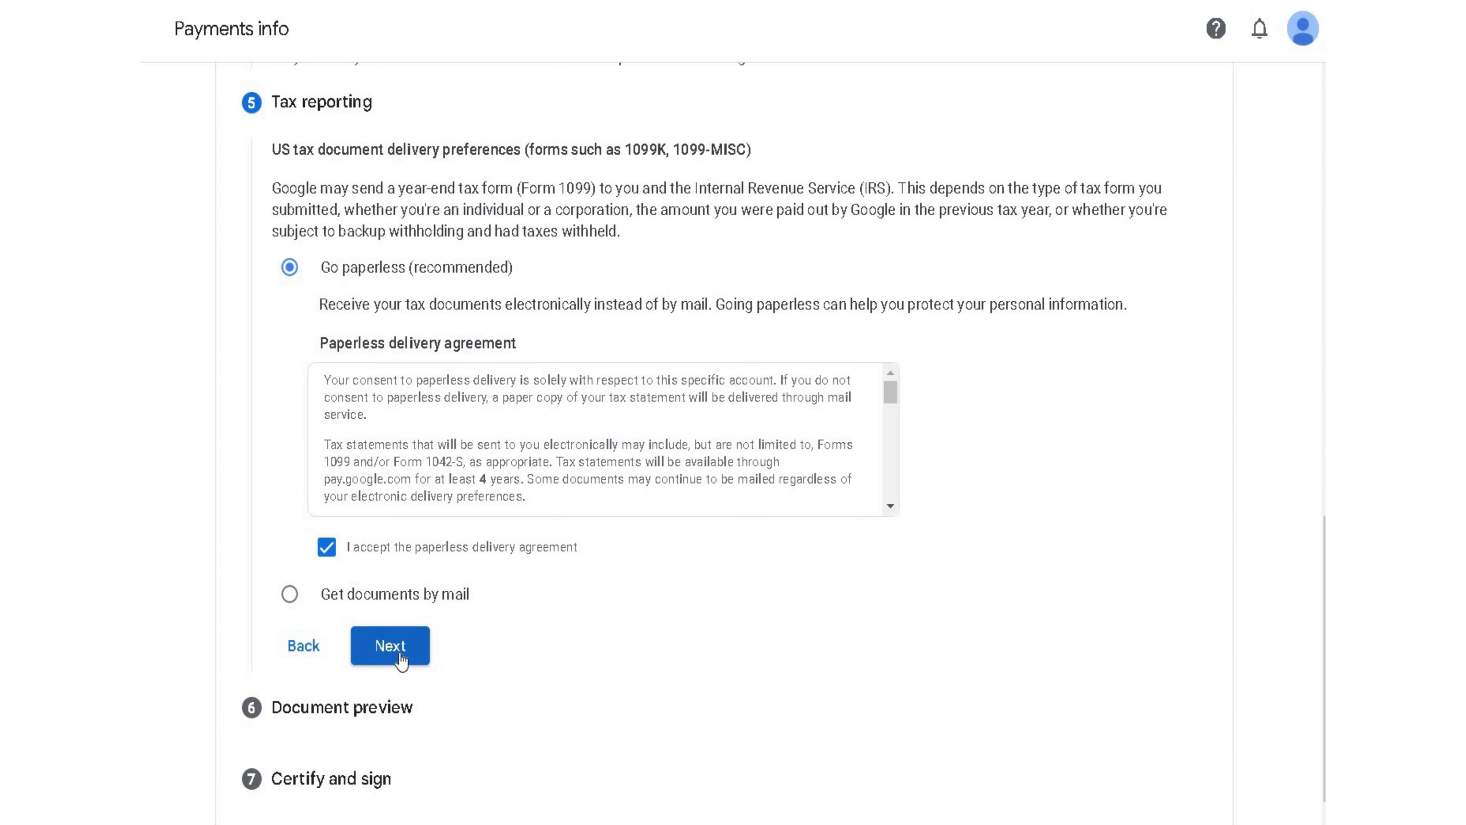
pyautogui.scroll(-1, 403, 646)
pyautogui.click(404, 626)
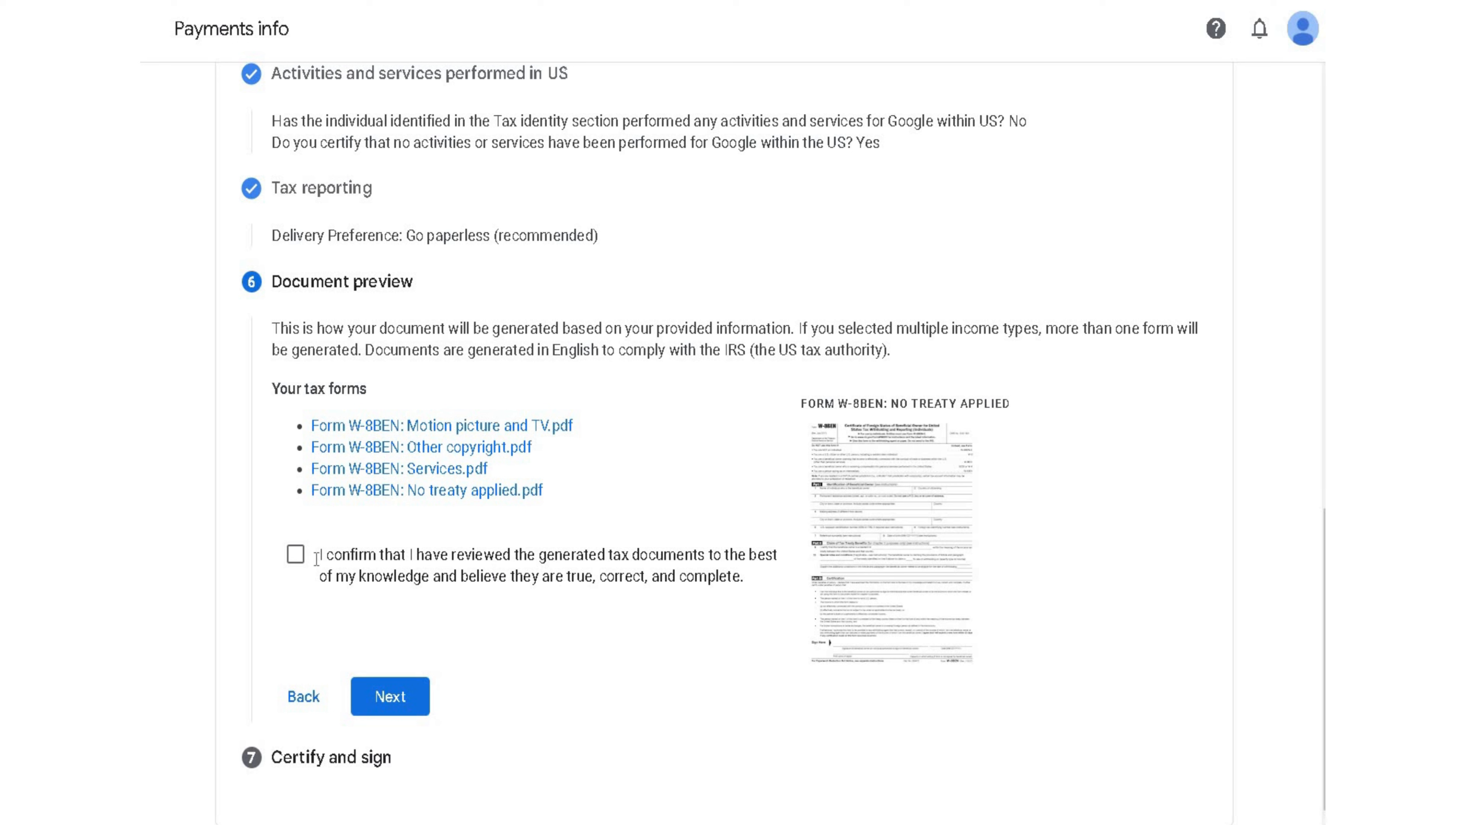
# Step: Confirm the generated tax documents as reviewed and make the tax form declaration under penalties of perjury
pyautogui.click(296, 555)
pyautogui.click(398, 702)
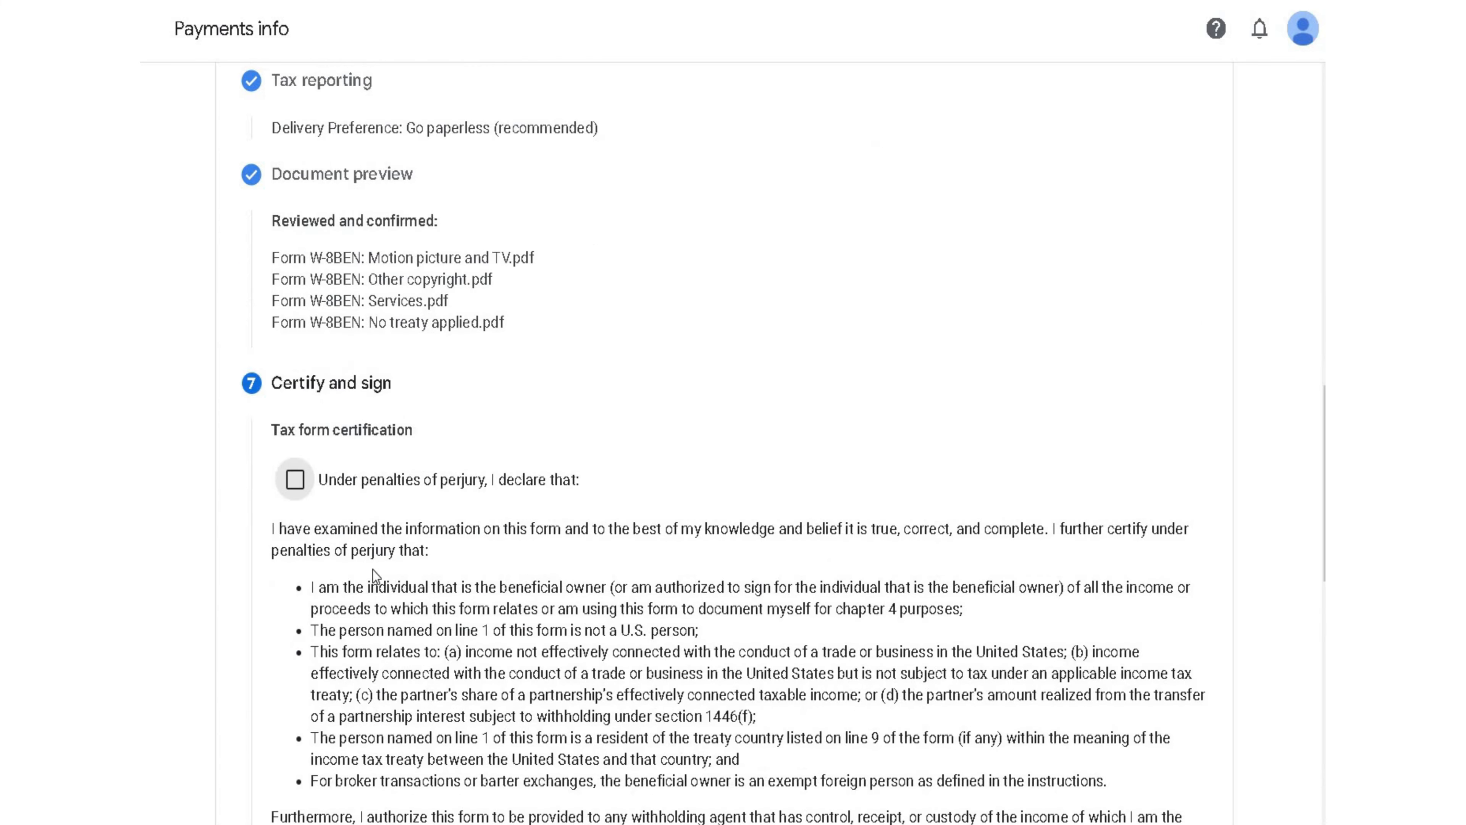
pyautogui.scroll(1, 370, 553)
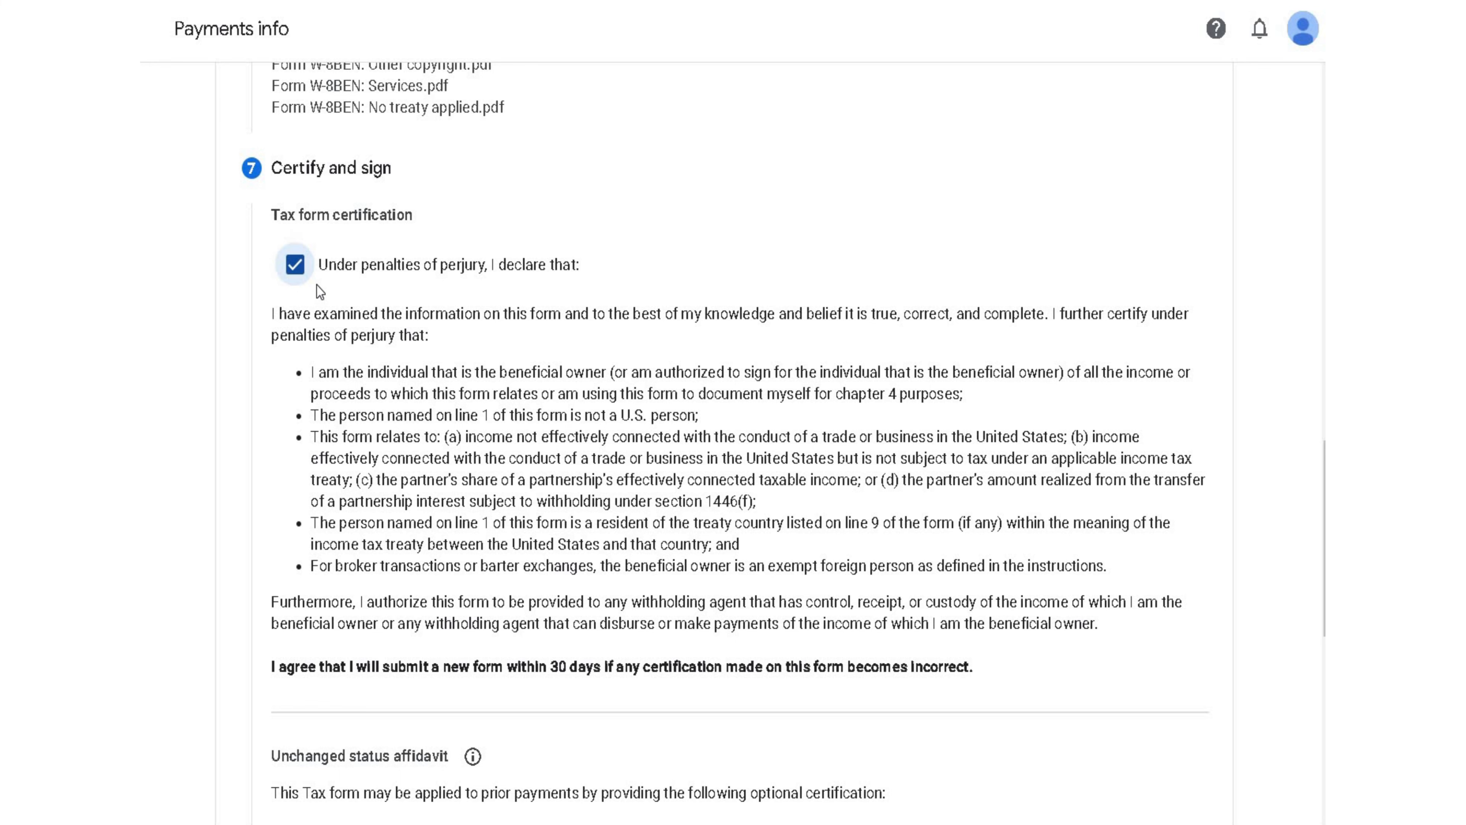
# Step: Certify the unchanged status affidavit and set its year to 2024, leaving the optional change description empty
pyautogui.scroll(-3, 316, 285)
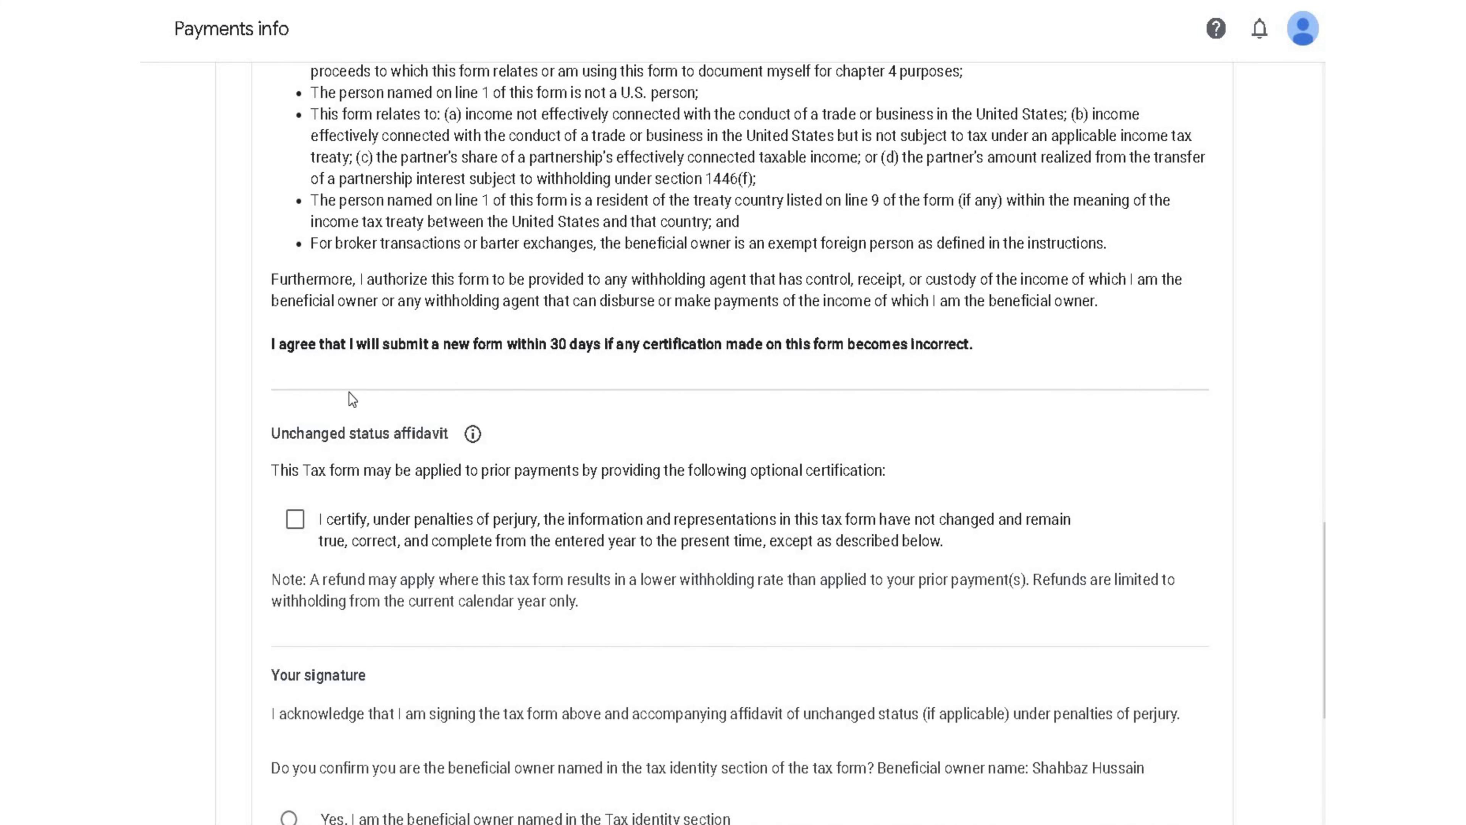
pyautogui.scroll(-1, 350, 393)
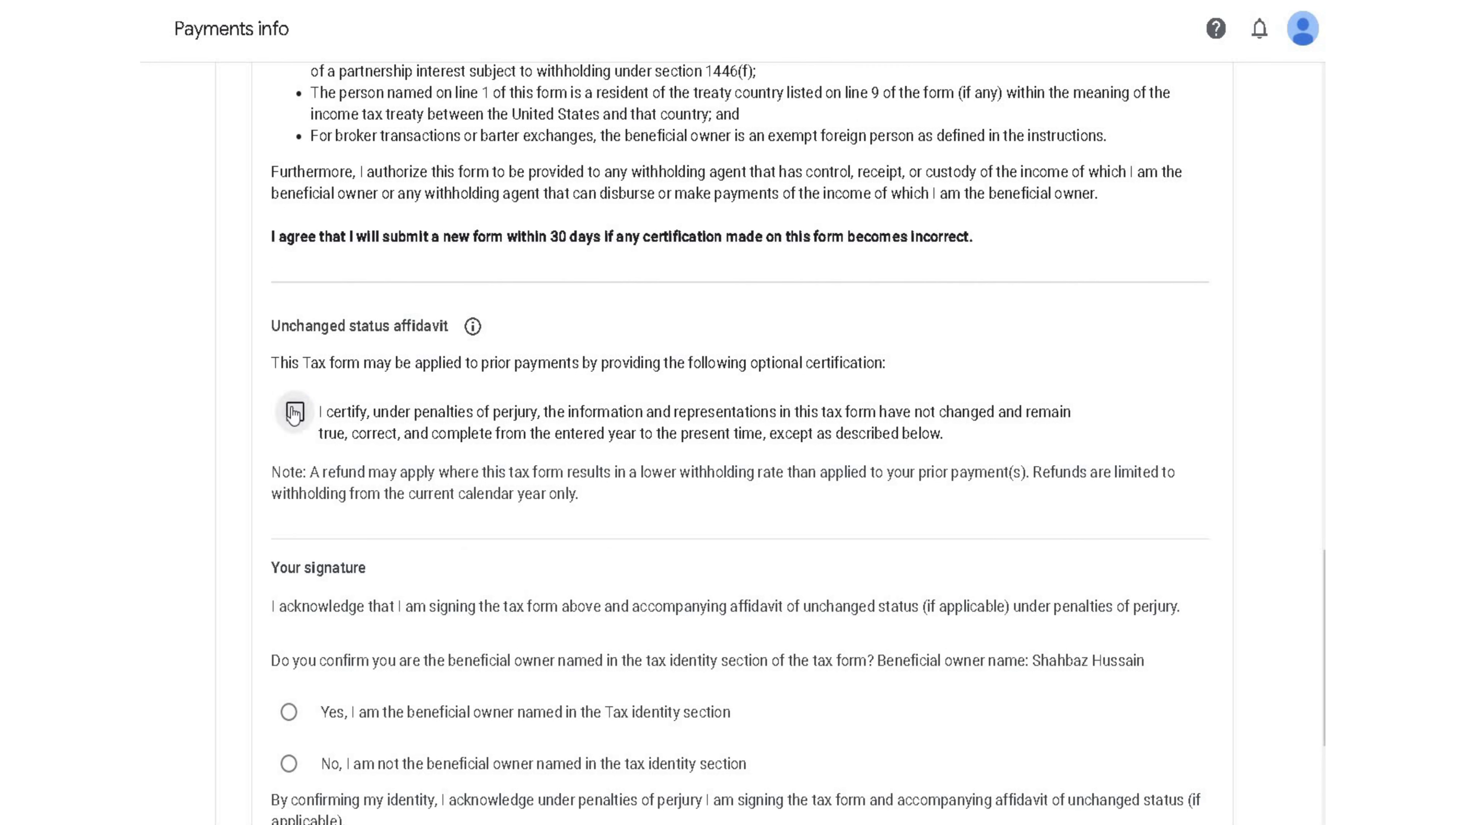
pyautogui.click(295, 411)
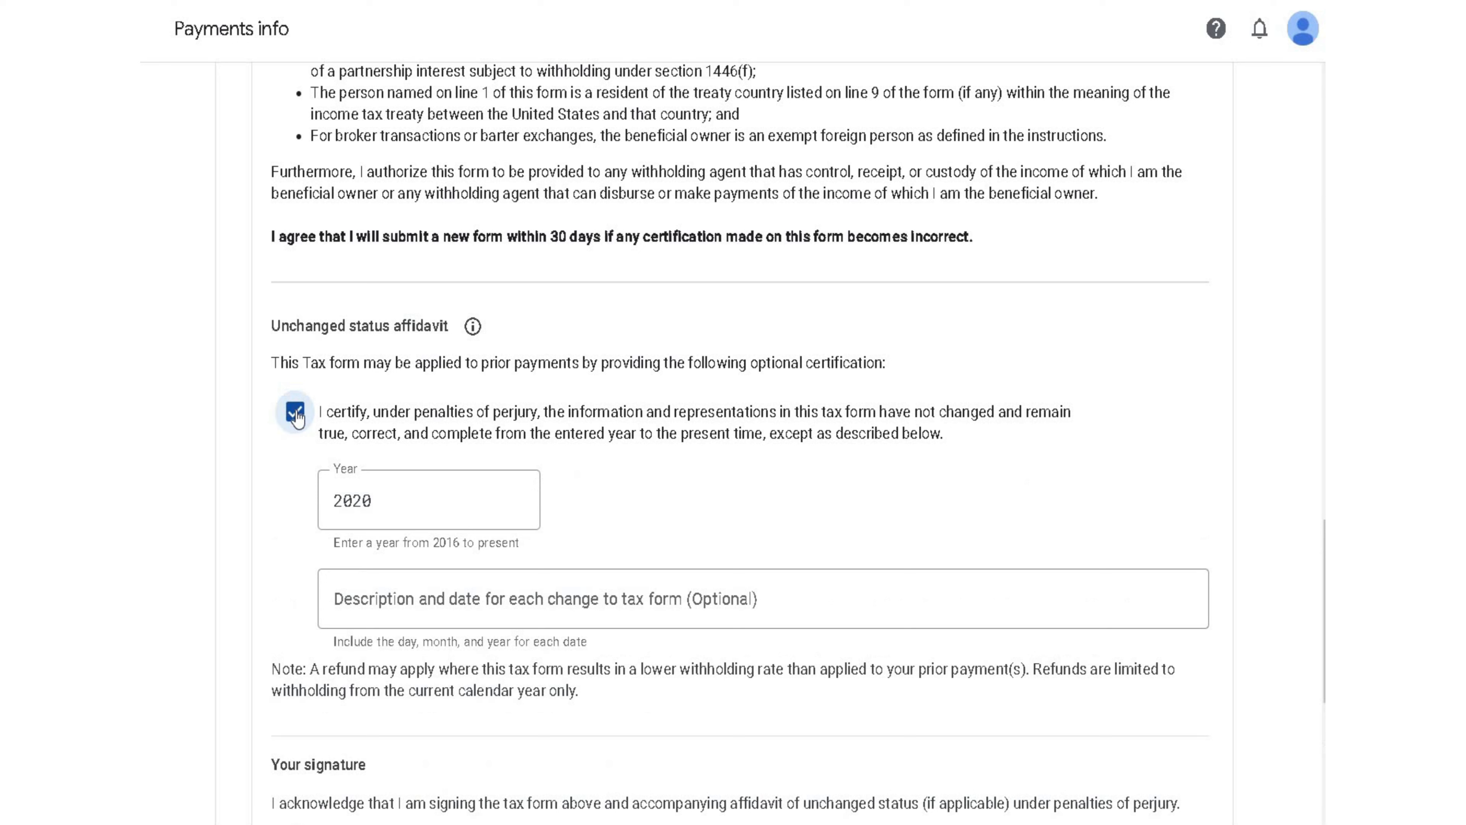
pyautogui.click(392, 500)
pyautogui.press('BackSpace')
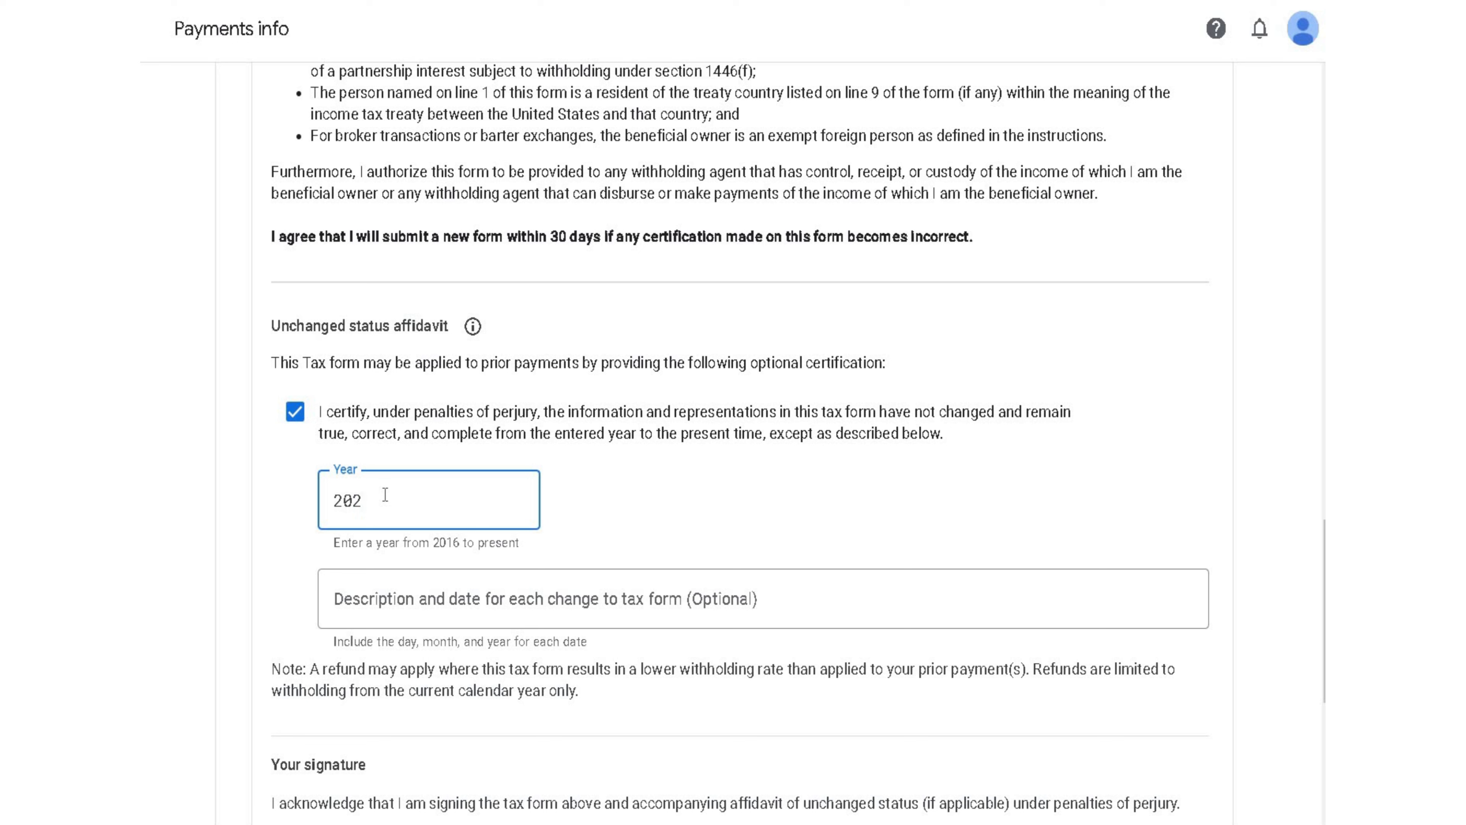
pyautogui.write('4')
pyautogui.press('Tab')
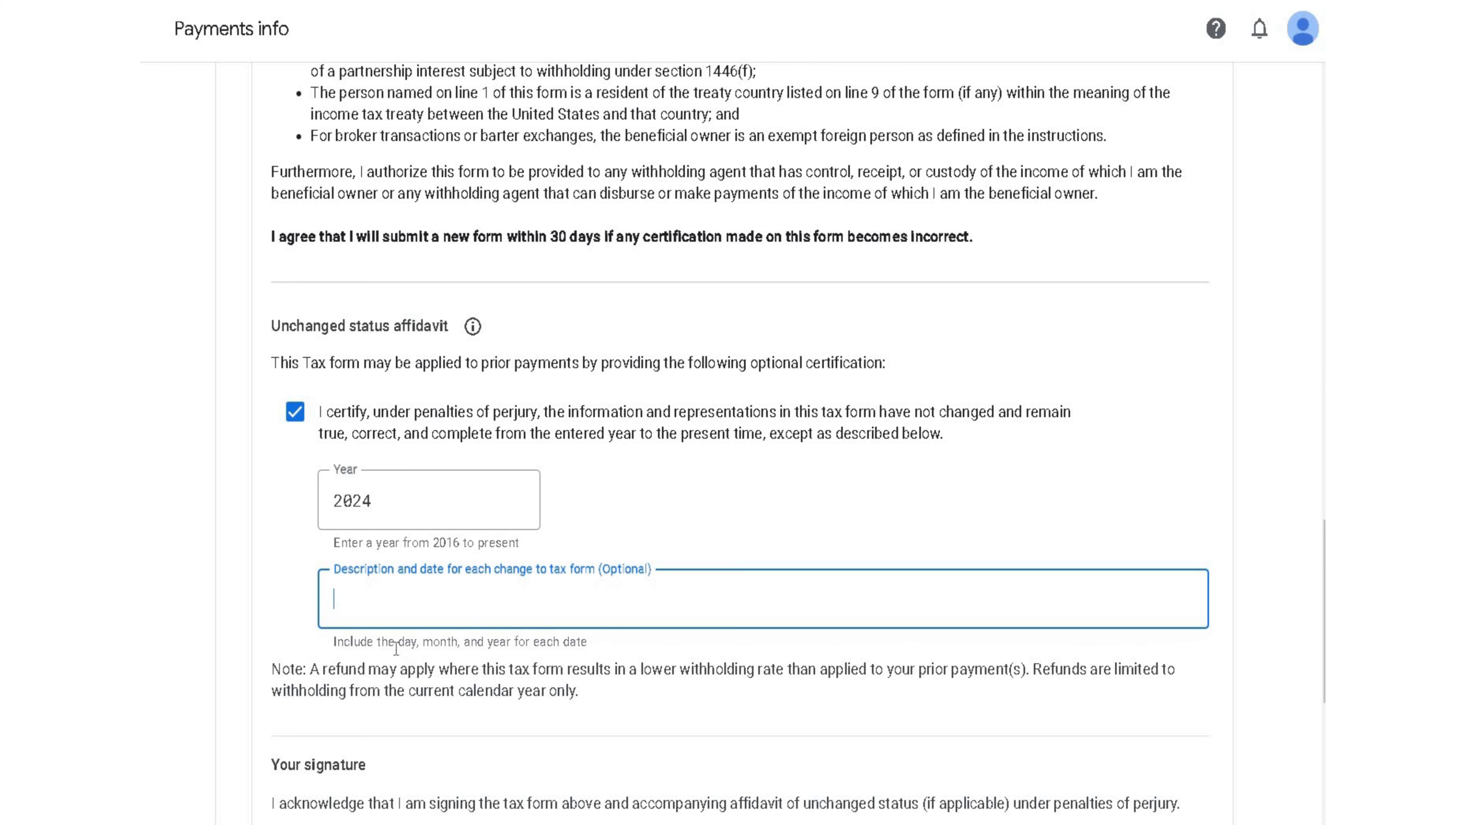
# Step: Confirm being the beneficial owner named in the tax identity section and submit the signed tax form
pyautogui.scroll(-6, 396, 648)
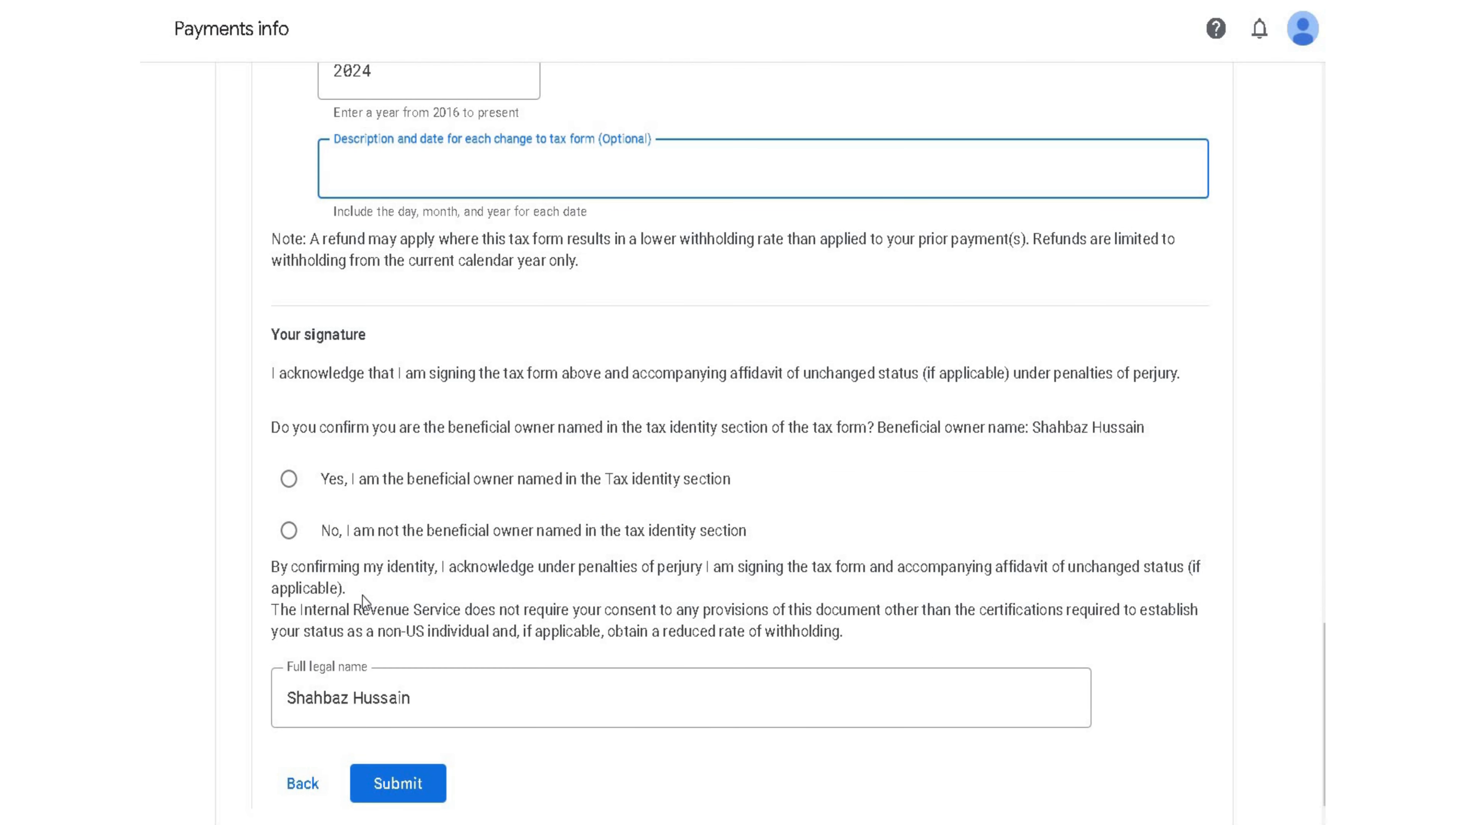
pyautogui.click(289, 464)
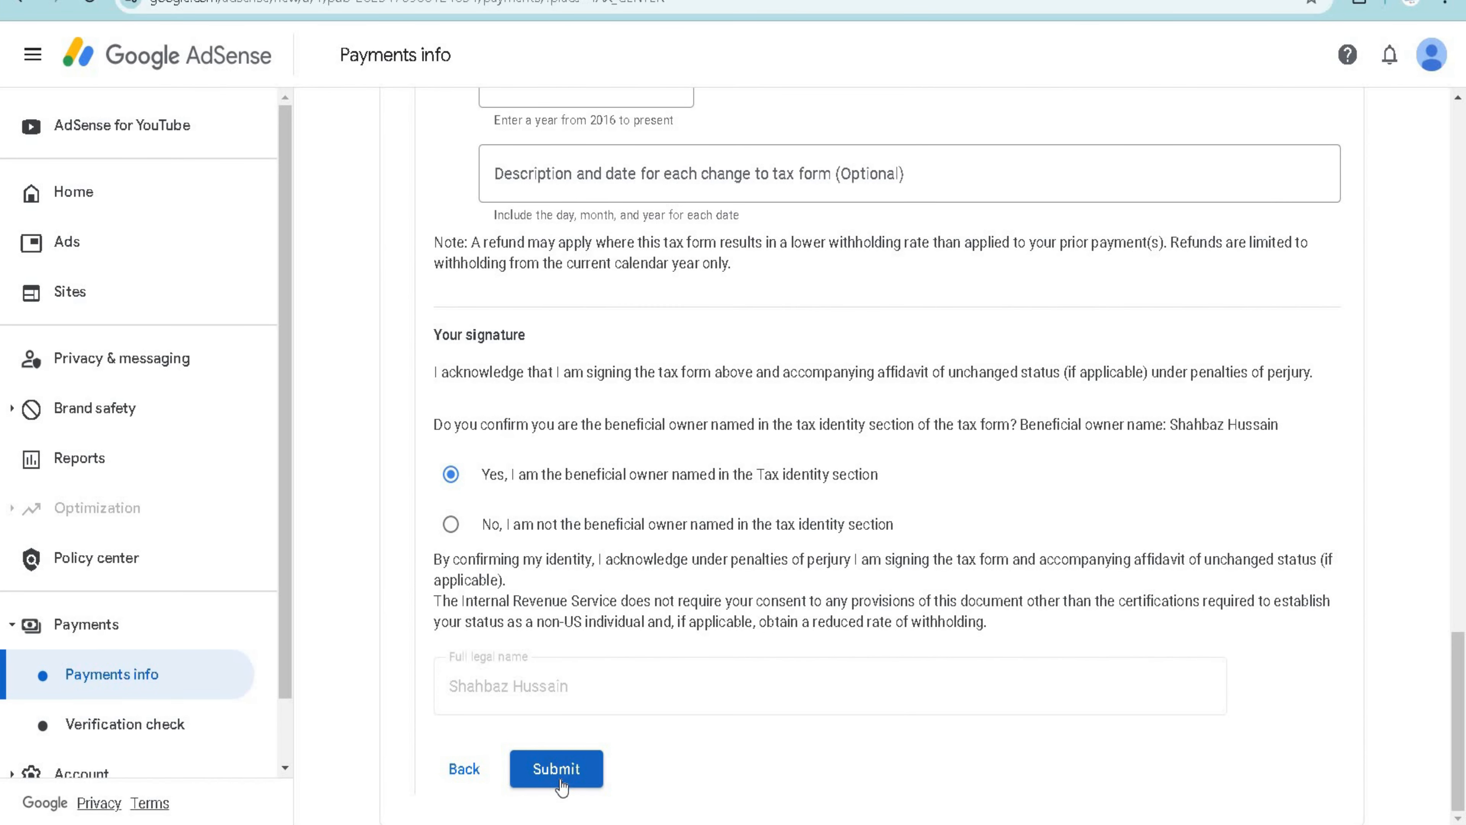
pyautogui.click(560, 780)
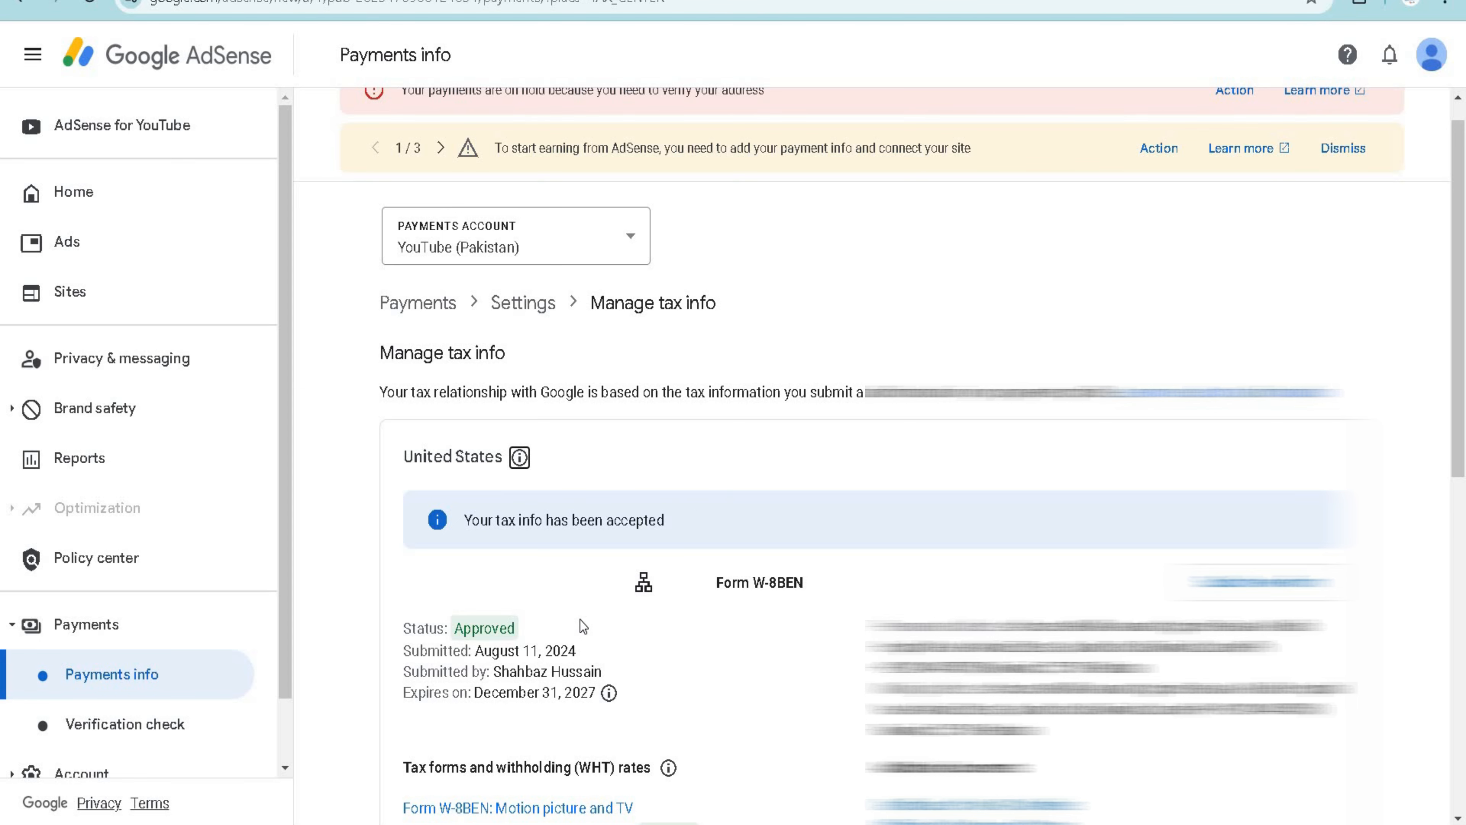
# Step: Check the United States tax info's status, expiry date and withholding rates under Manage tax info
pyautogui.scroll(-2, 479, 569)
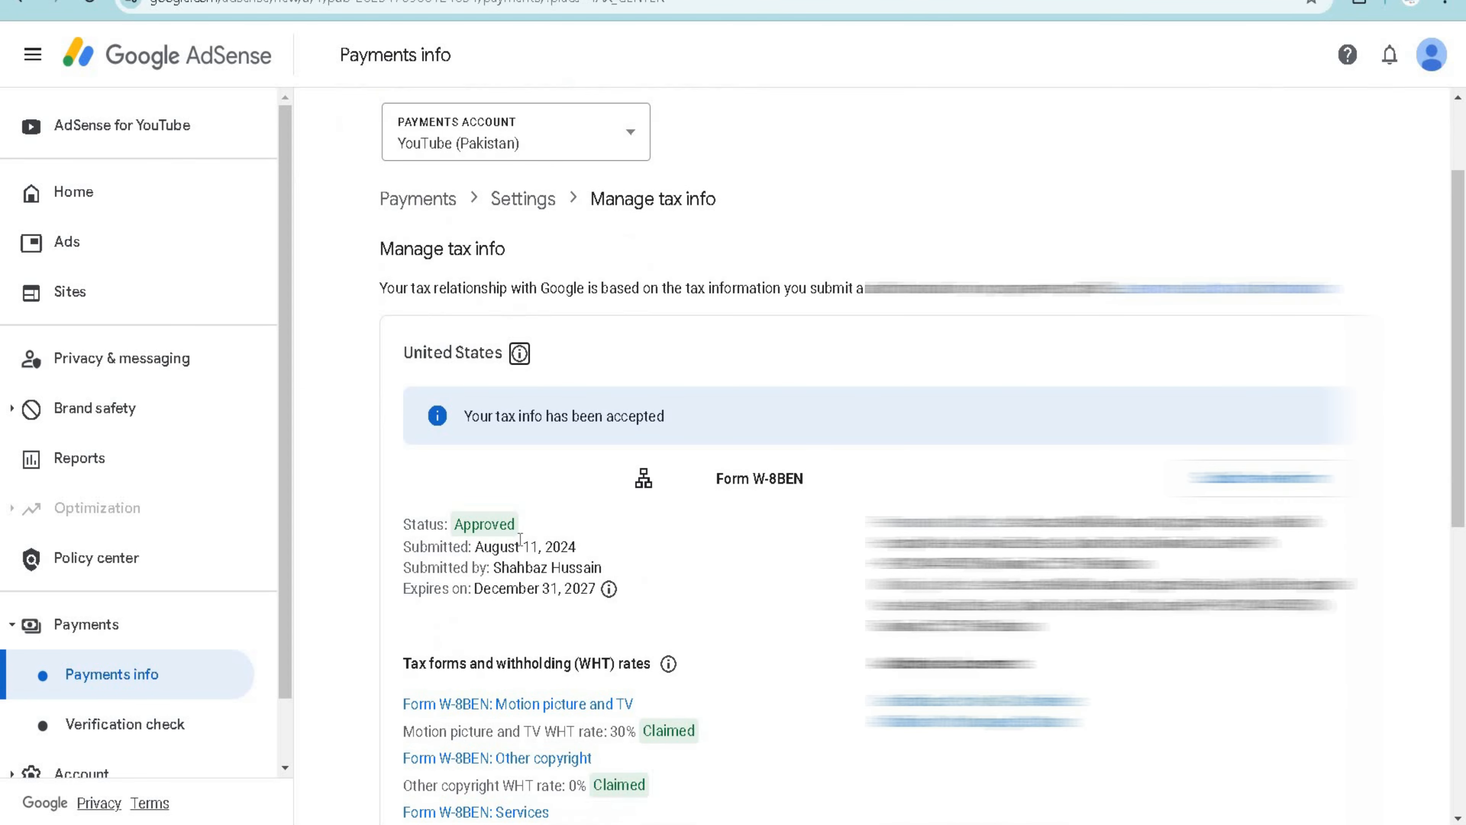
pyautogui.scroll(-3, 532, 491)
pyautogui.moveTo(453, 317); pyautogui.dragTo(519, 320)
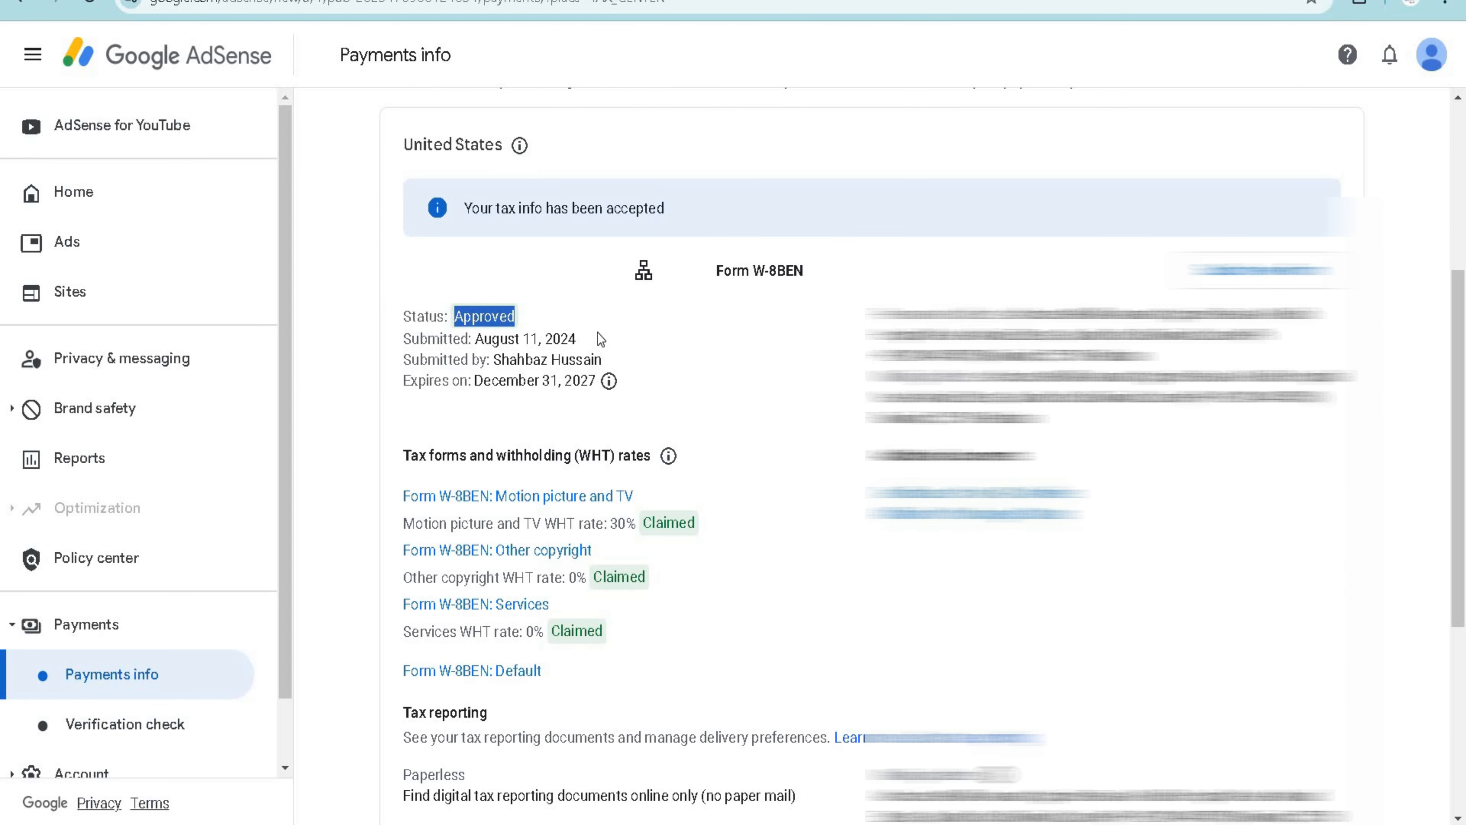
pyautogui.click(593, 332)
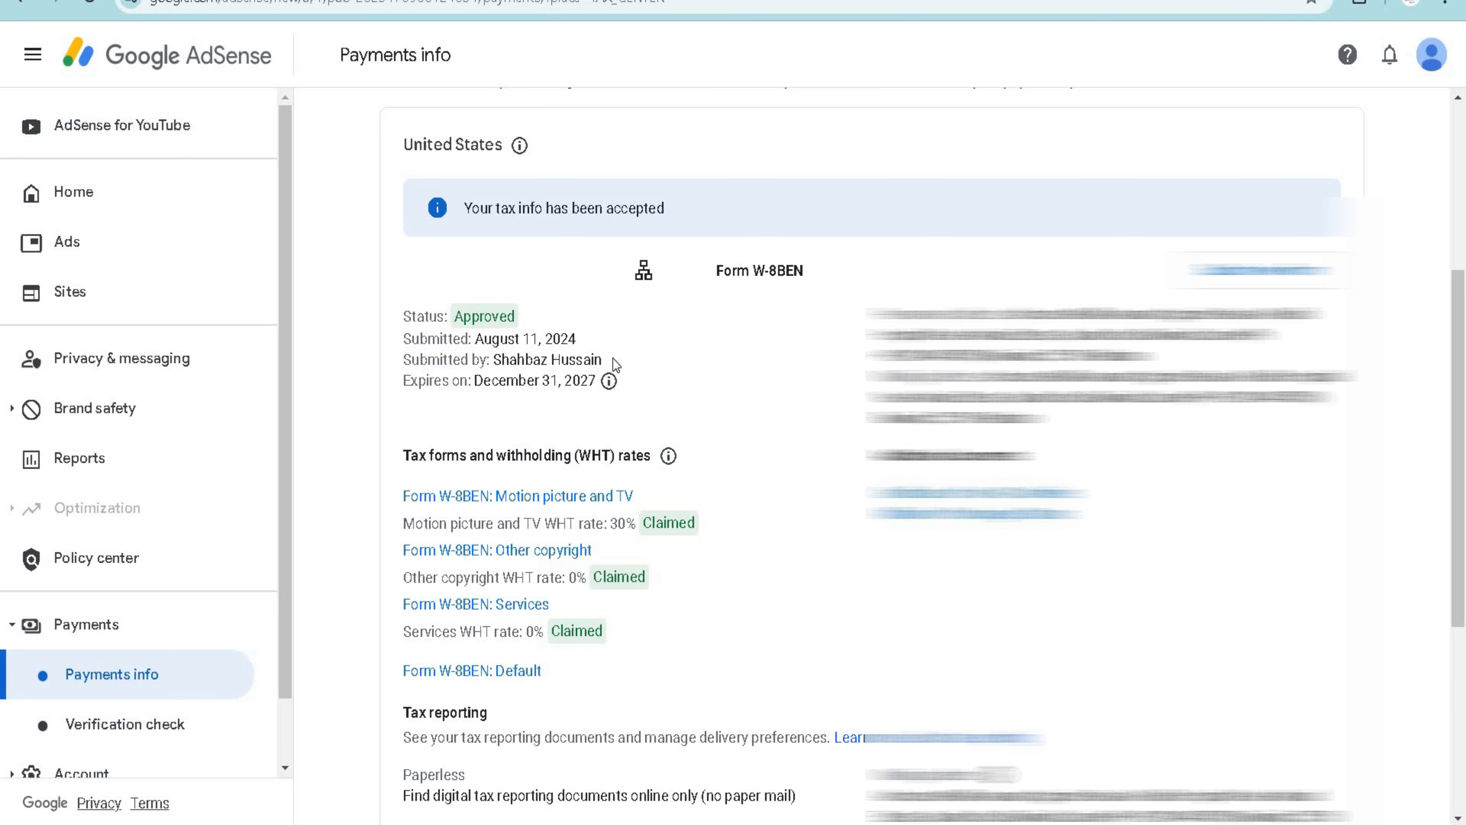
pyautogui.scroll(2, 658, 421)
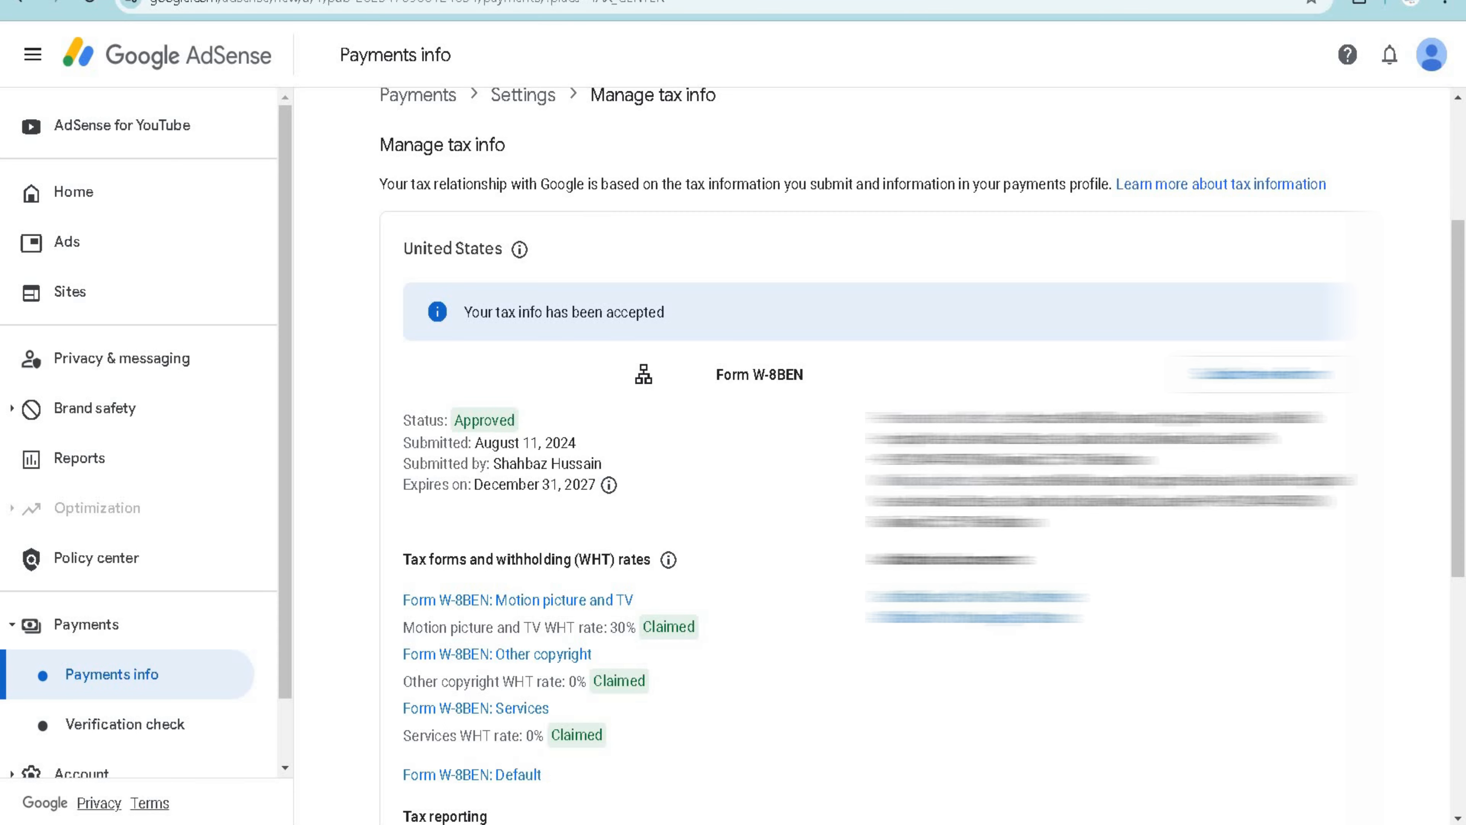
# Step: Switch to Gmail, open the Google Payments email about the tax information, and highlight its heading
pyautogui.click(448, 2)
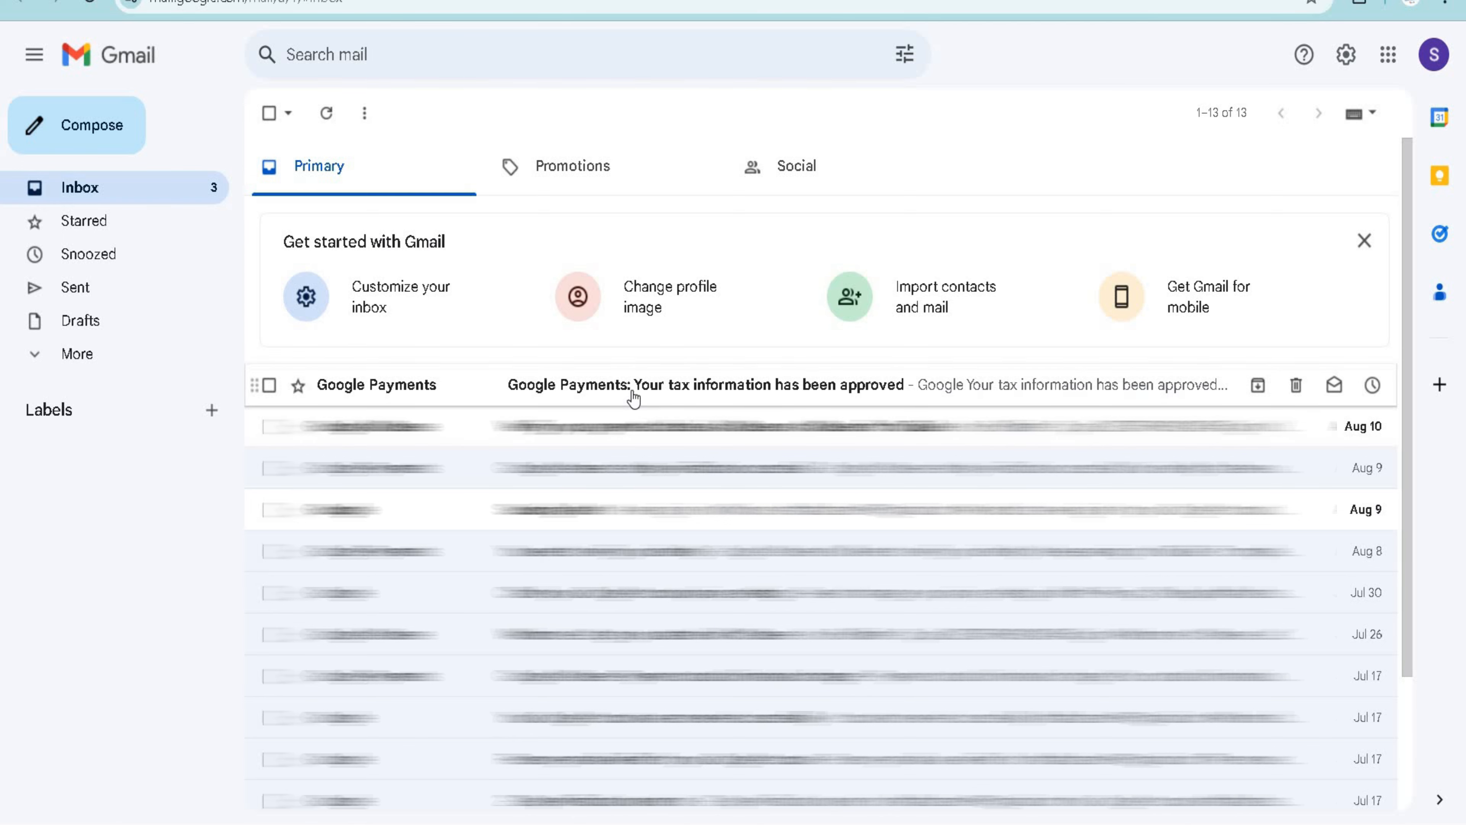
pyautogui.click(687, 385)
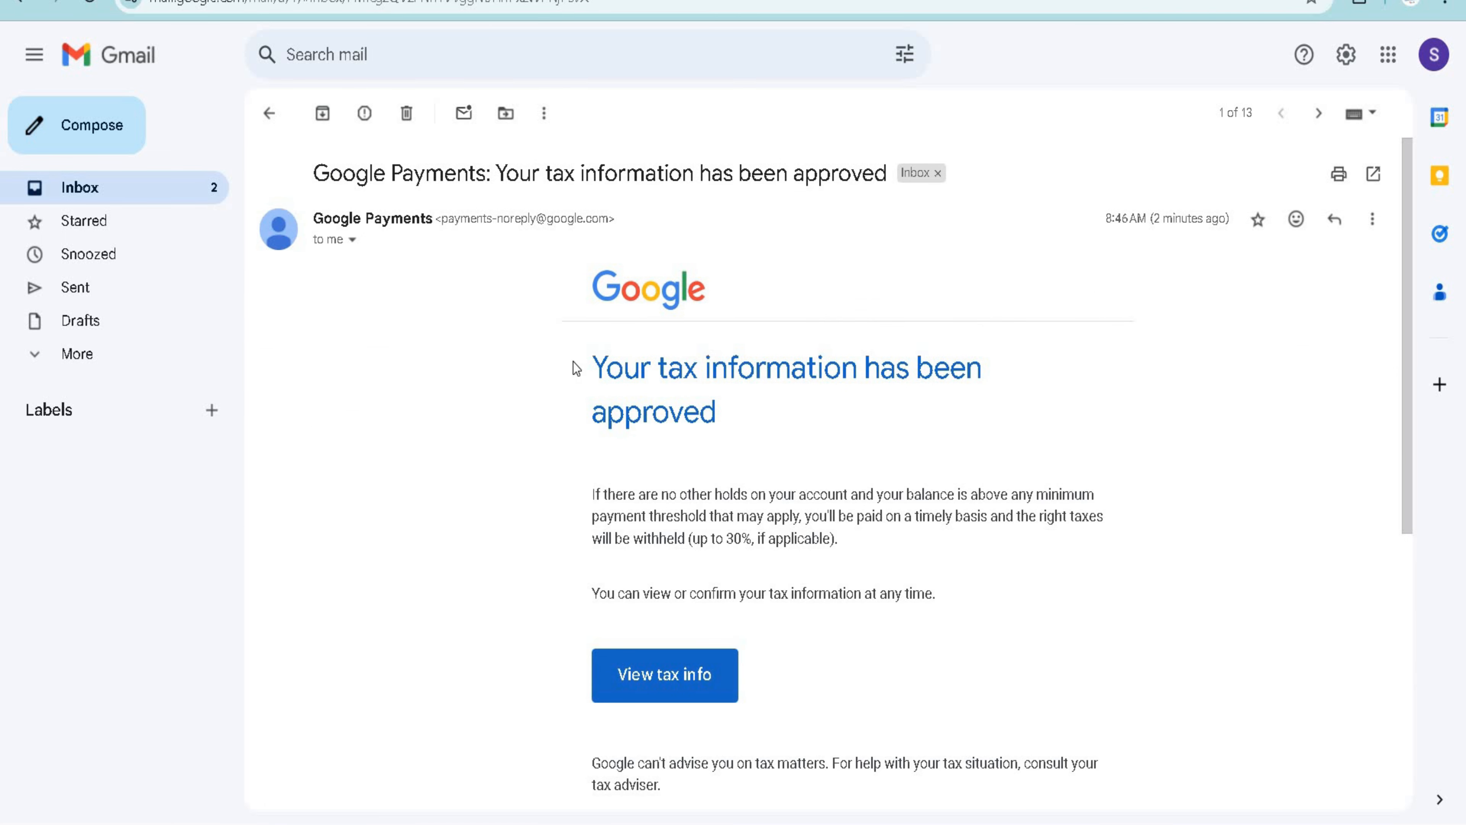
pyautogui.moveTo(593, 368); pyautogui.dragTo(762, 419)
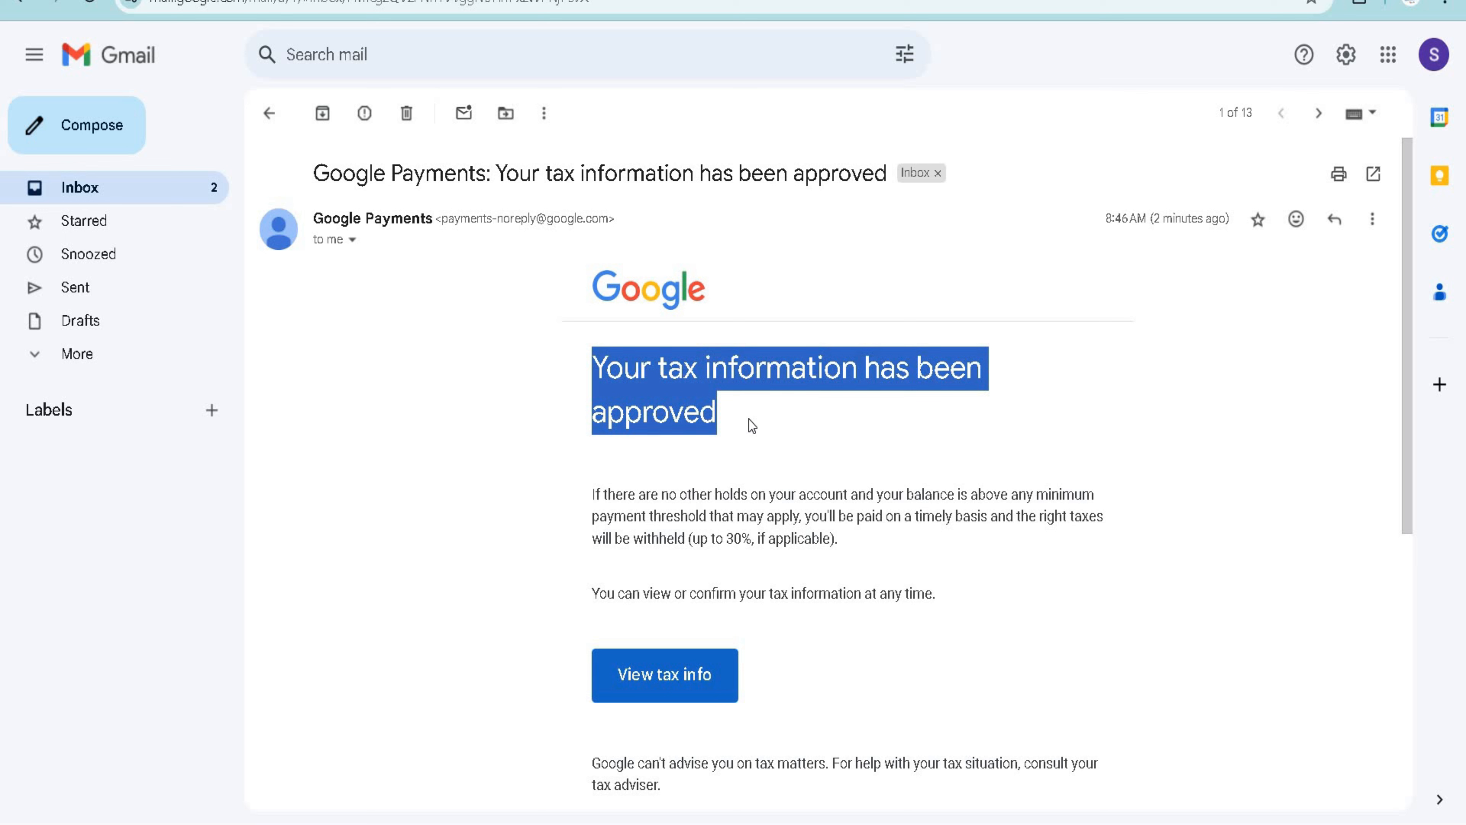